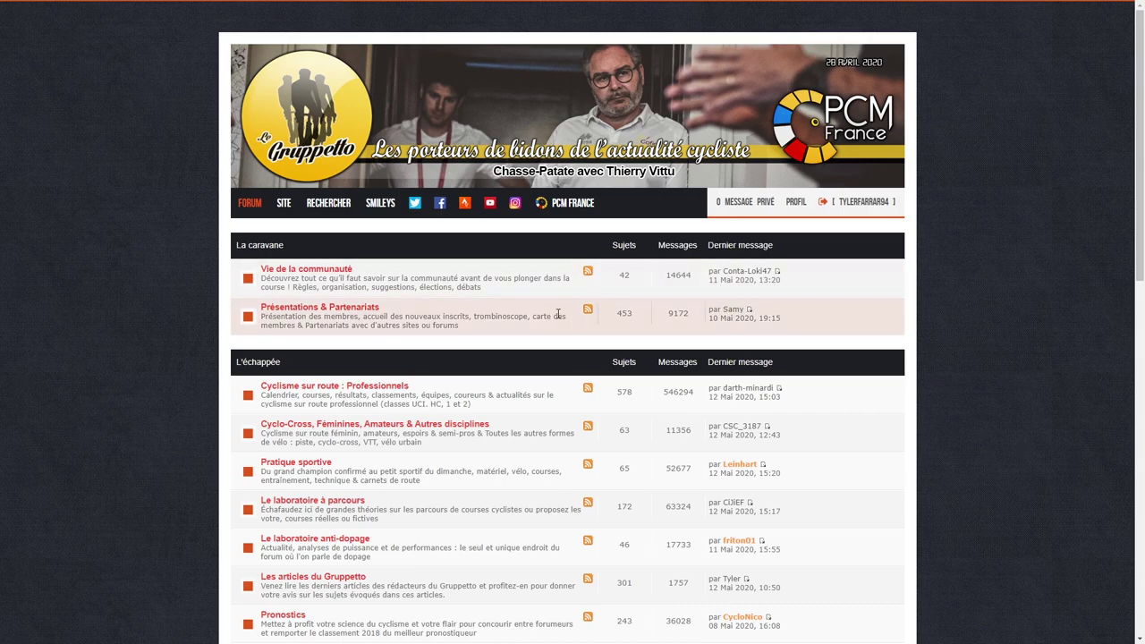
Leave fullscreen so the Le Gruppetto forum index shows in a normal Chrome window.
key(F11)
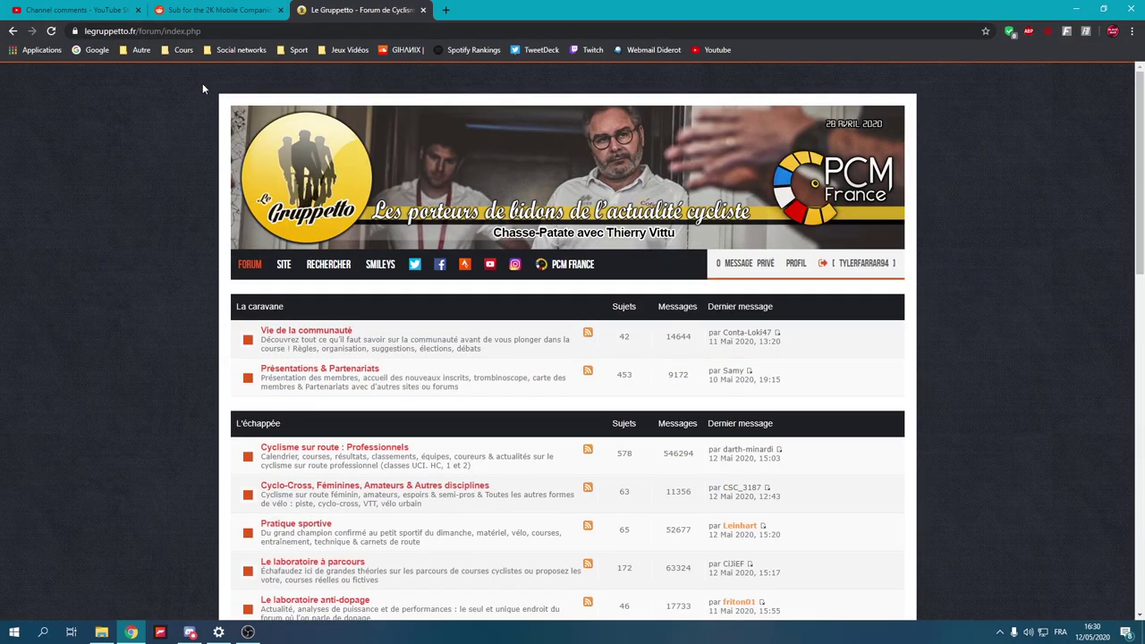
Navigate PCM France > Graphs > Maillots réels > 2020 > World Tour to the team topic list.
scroll(260, 358, down, 1)
scroll(258, 364, down, 5)
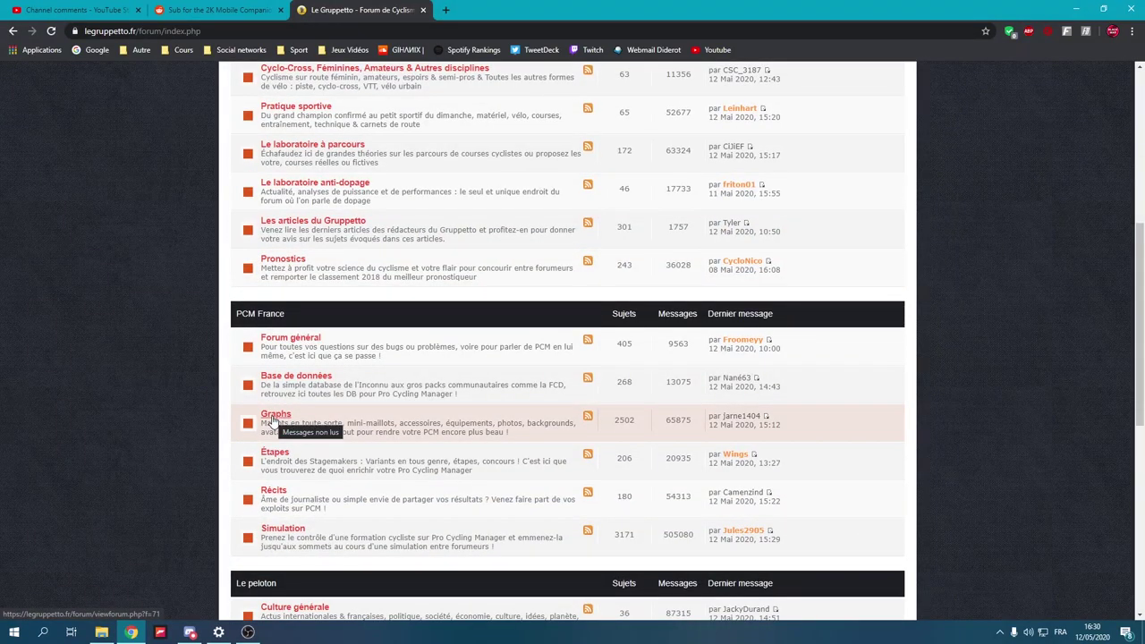
click(275, 416)
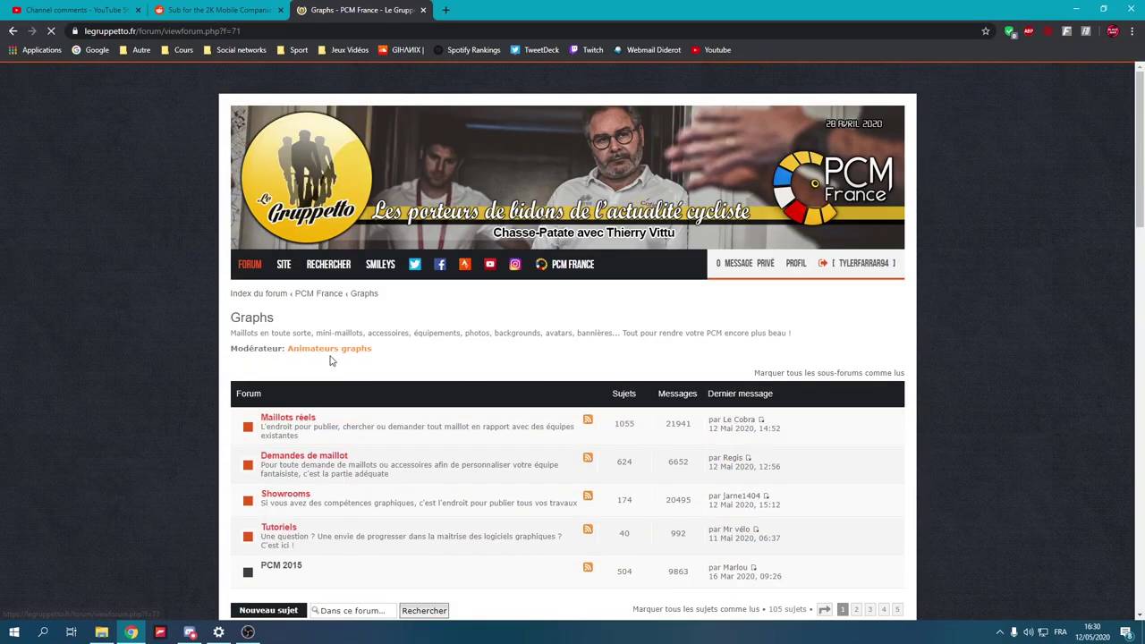
click(312, 426)
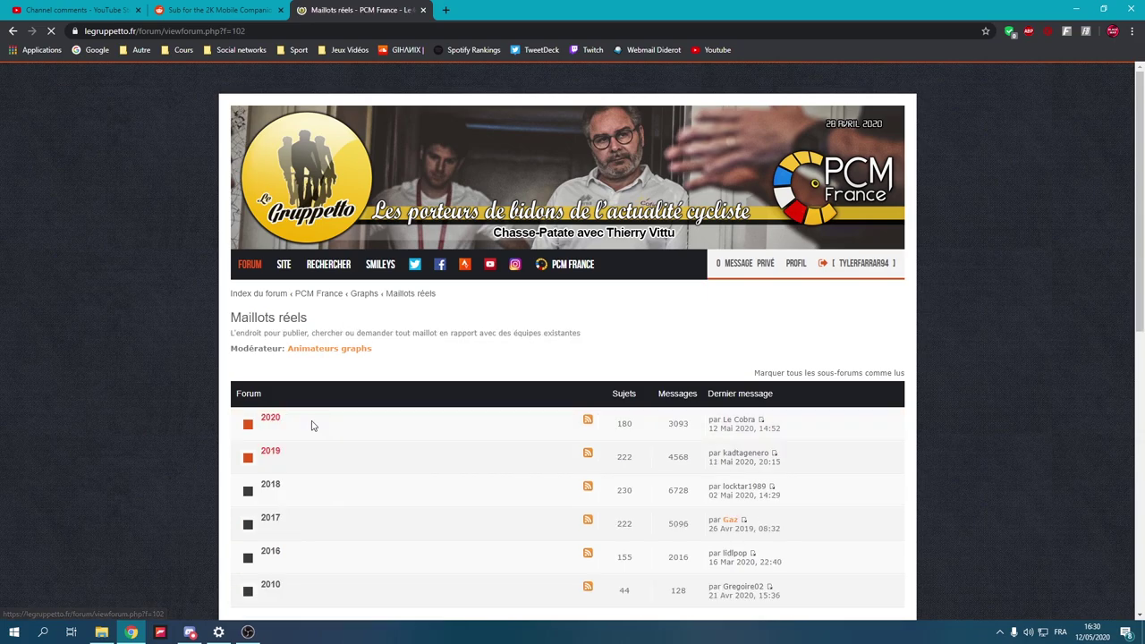
scroll(680, 322, down, 2)
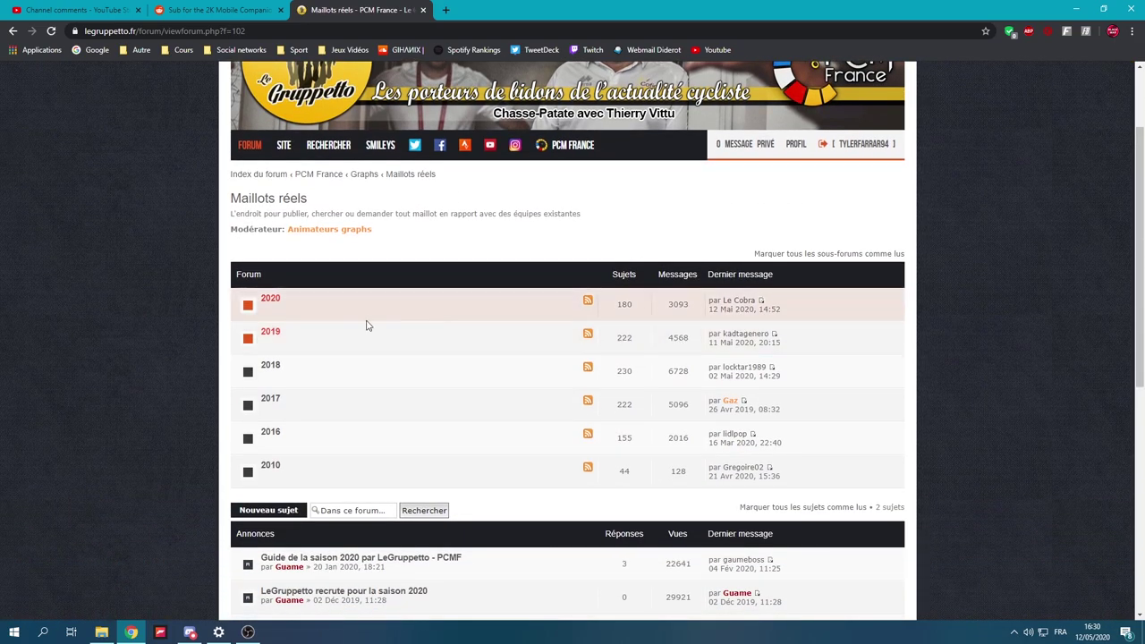
click(276, 304)
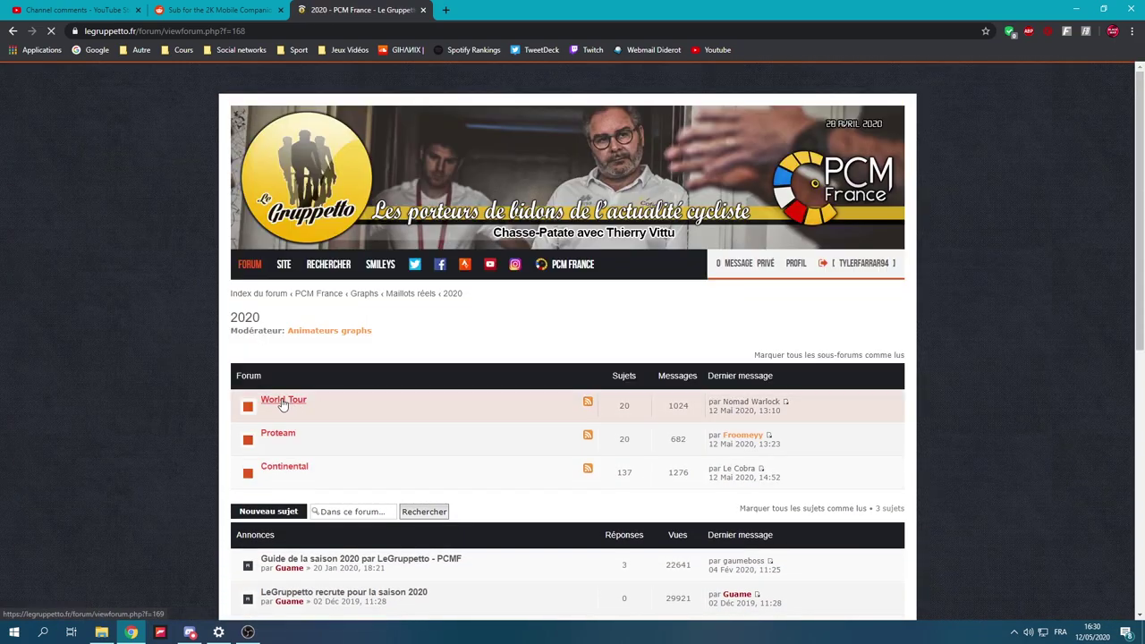
click(282, 399)
scroll(588, 434, down, 5)
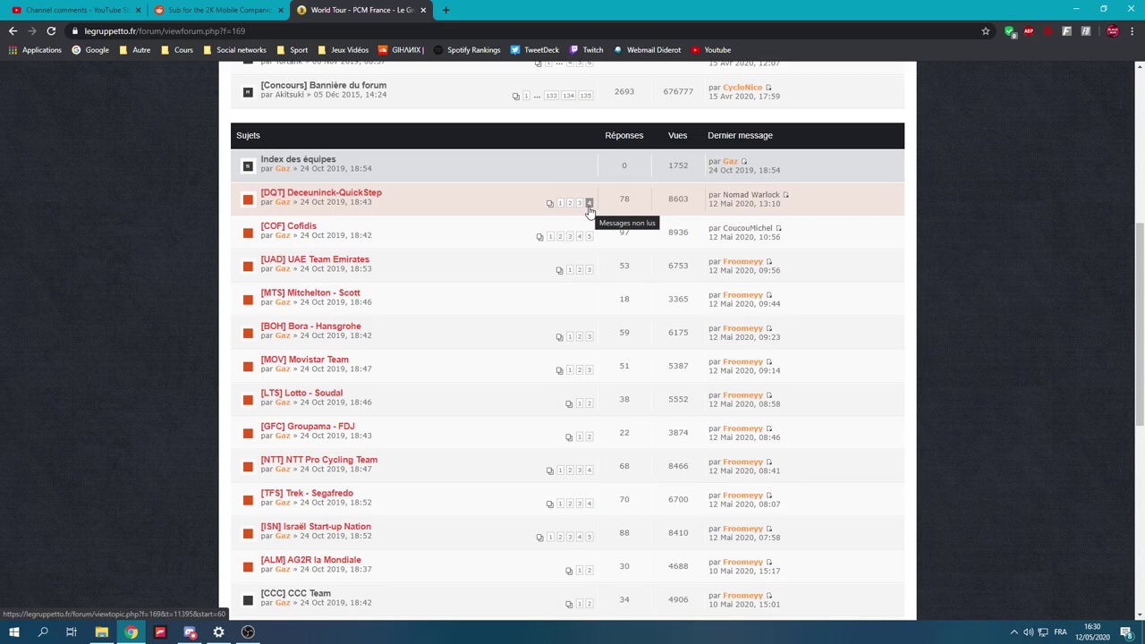
Jump to the DQT topic's latest posts and bring up save options for the red China kit image.
click(589, 205)
scroll(513, 457, down, 3)
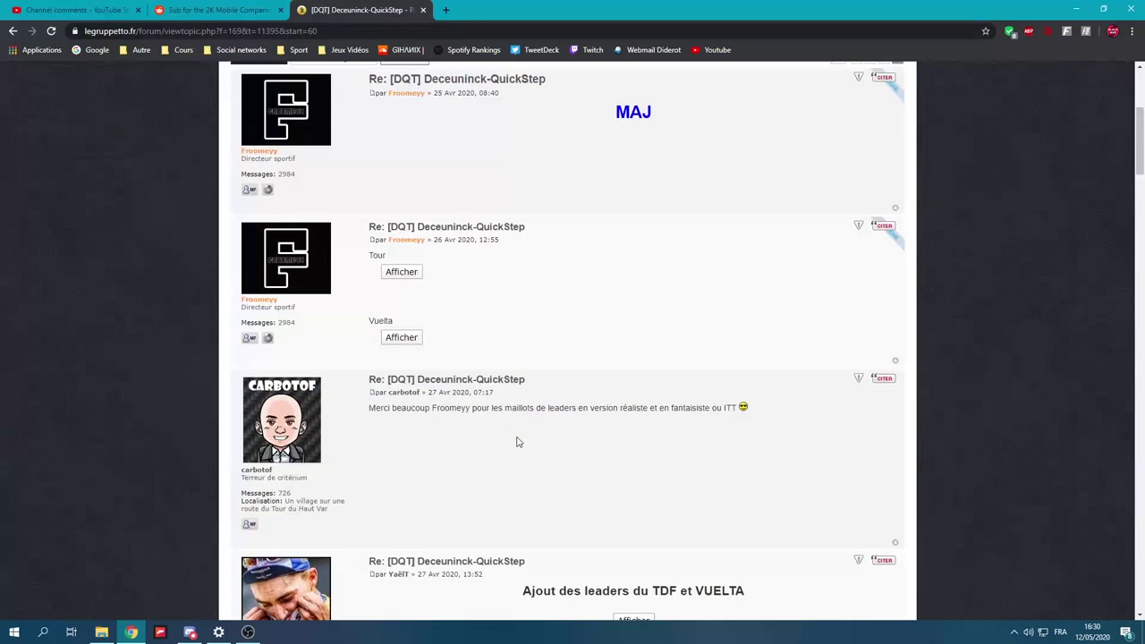
scroll(515, 437, down, 3)
scroll(511, 427, down, 20)
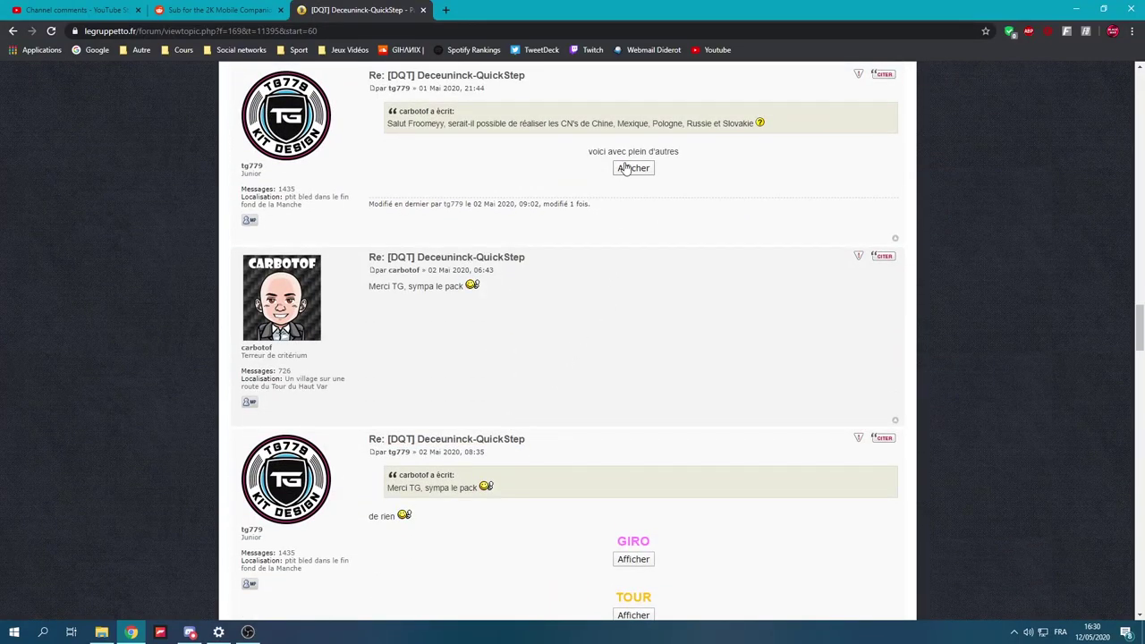
click(631, 168)
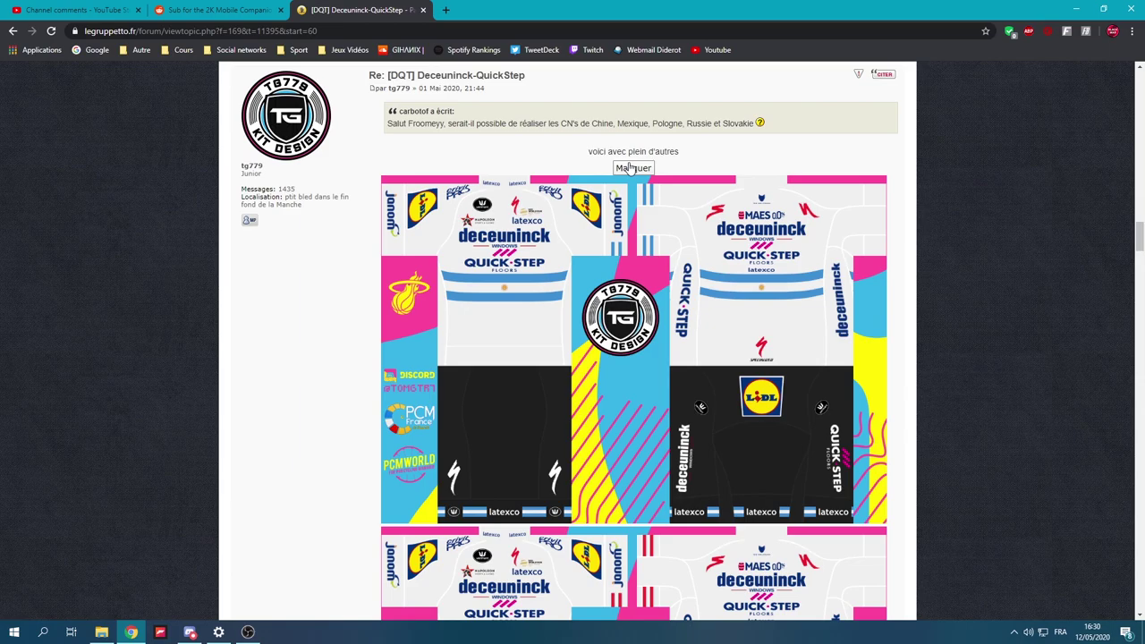
click(631, 169)
scroll(616, 358, down, 7)
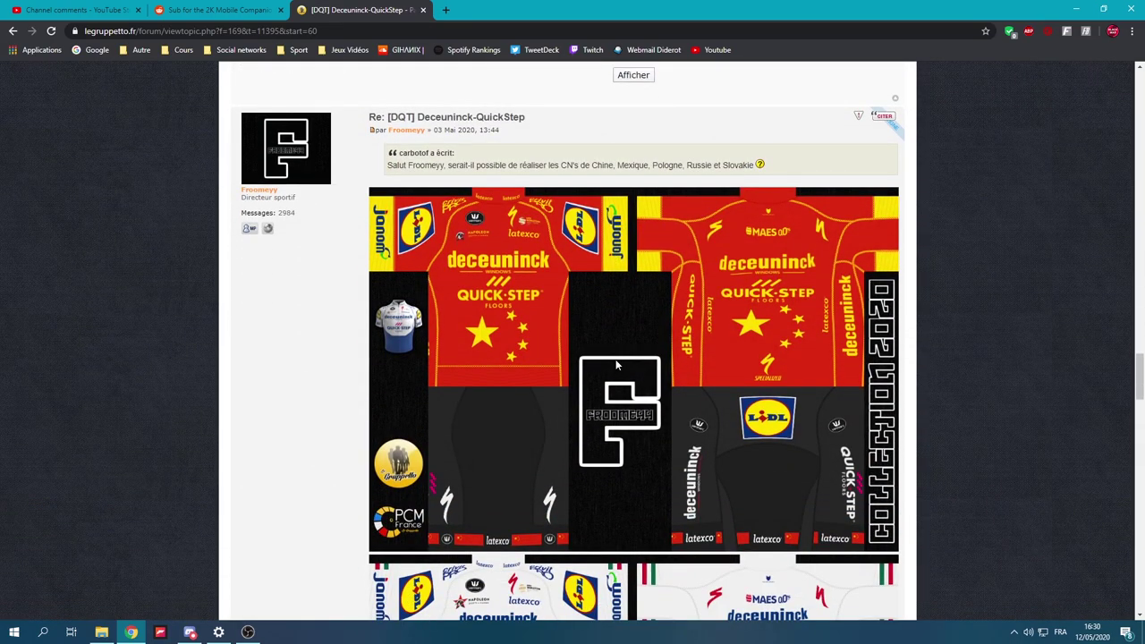
scroll(616, 364, down, 7)
scroll(695, 416, up, 3)
scroll(696, 416, up, 4)
right_click(663, 415)
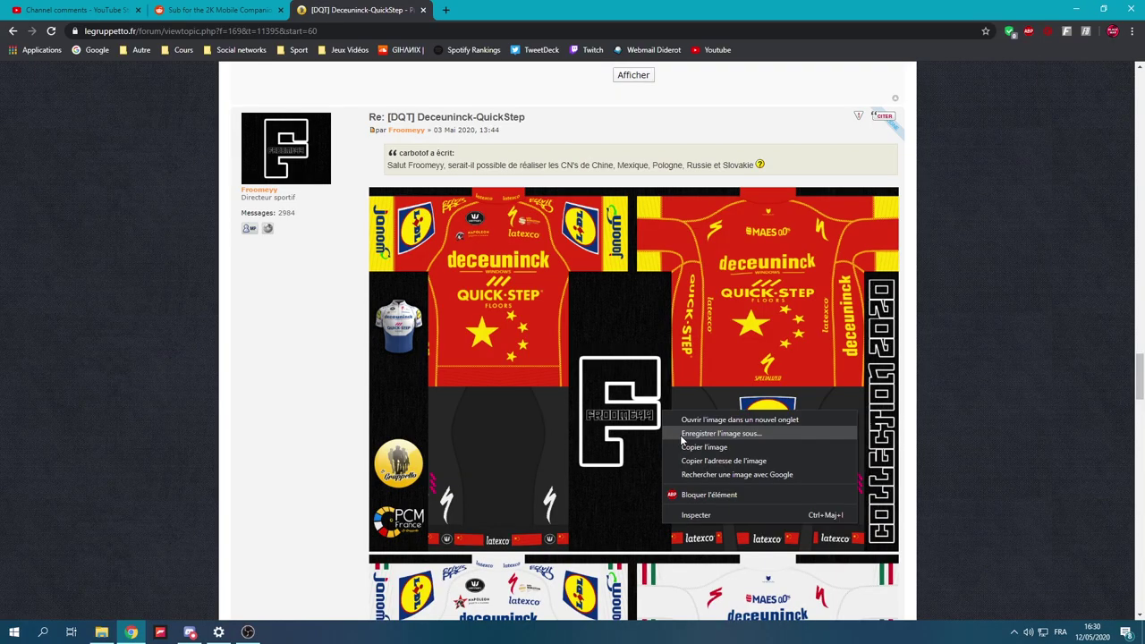
click(682, 435)
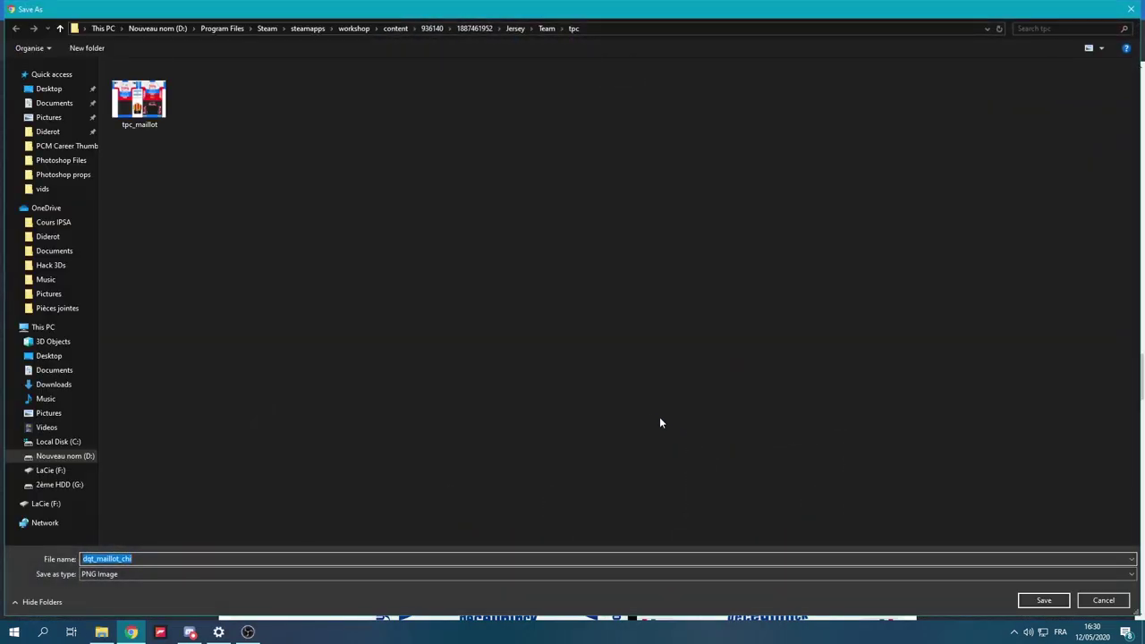
click(222, 29)
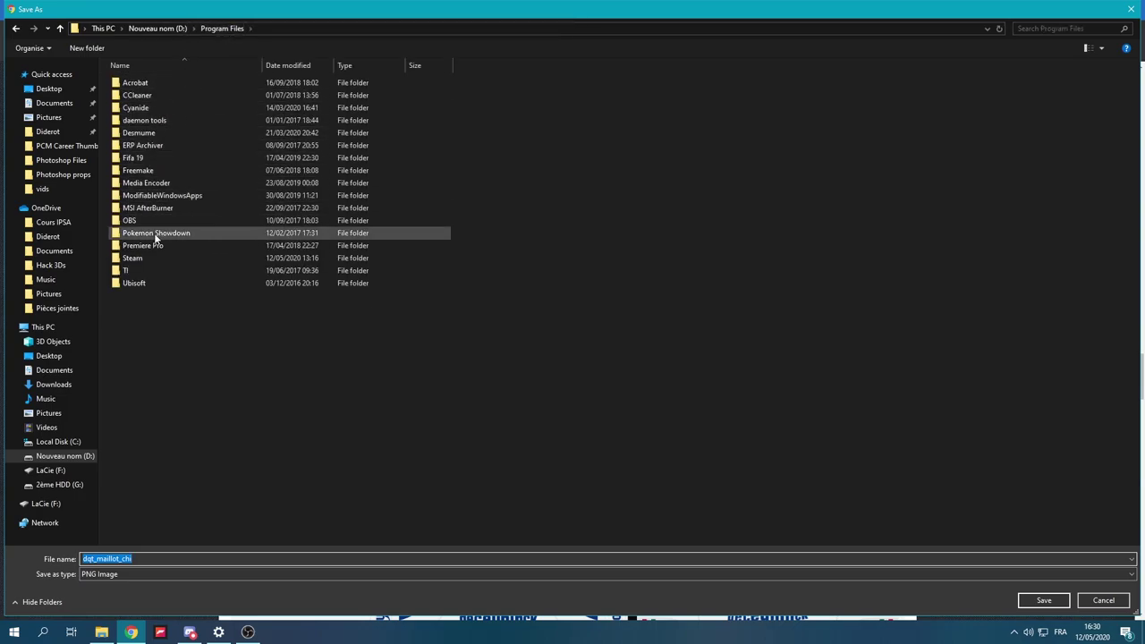
double_click(141, 257)
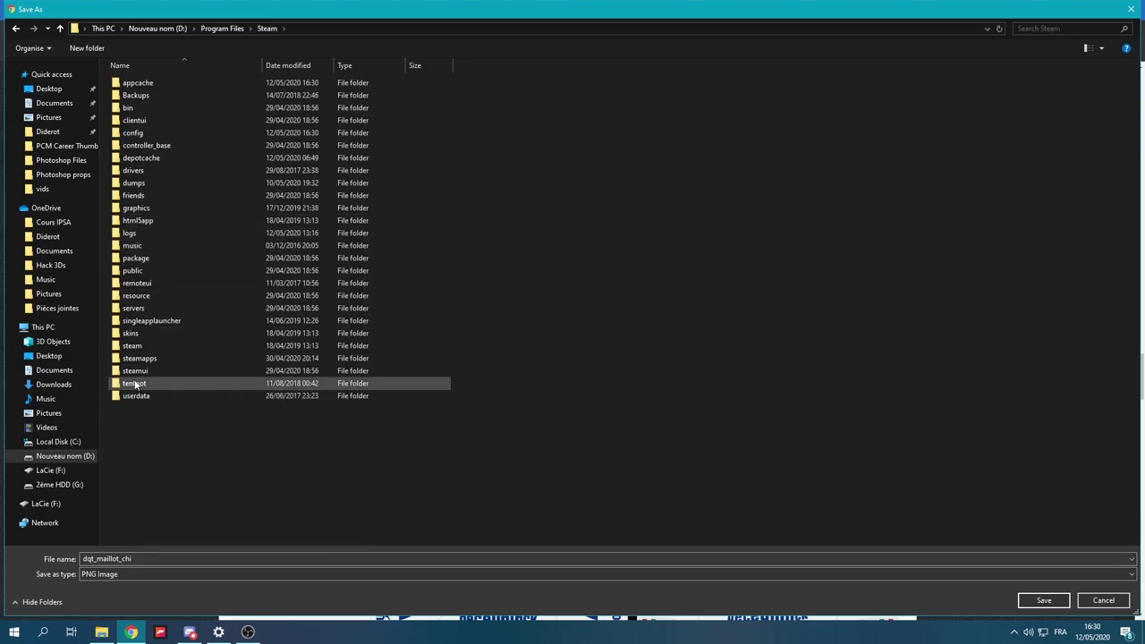
double_click(140, 358)
double_click(163, 161)
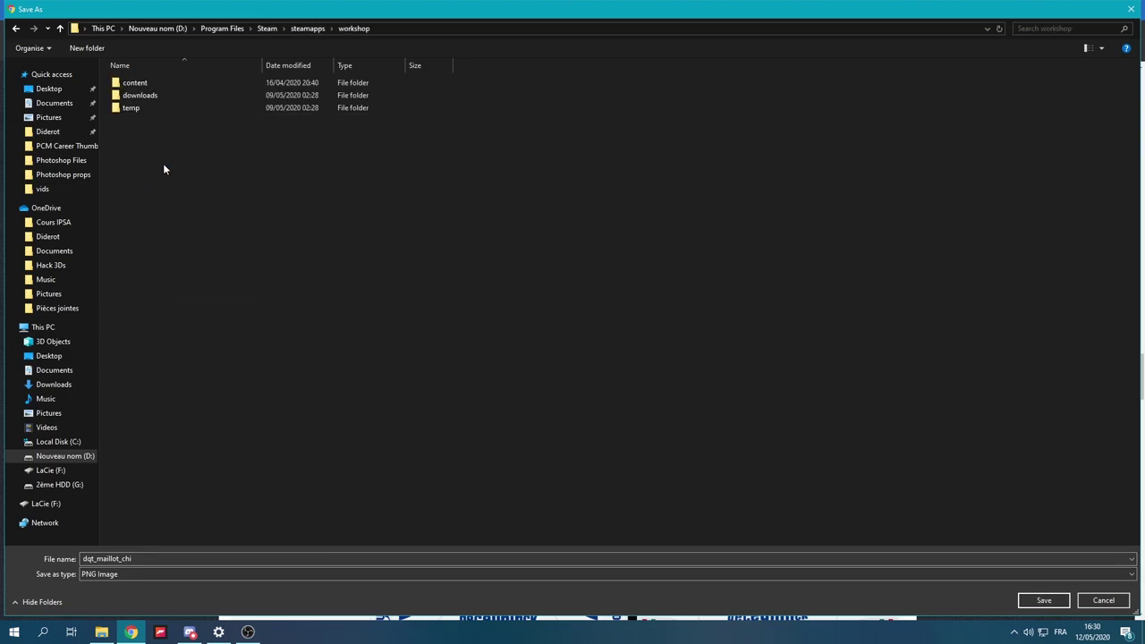
click(161, 85)
double_click(161, 85)
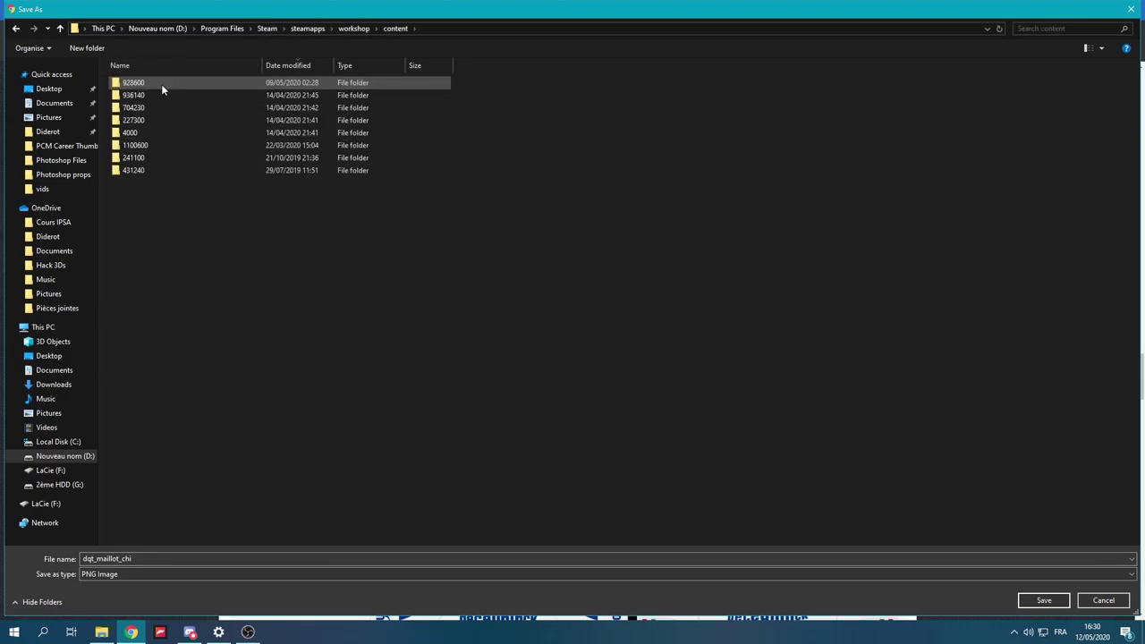
double_click(166, 94)
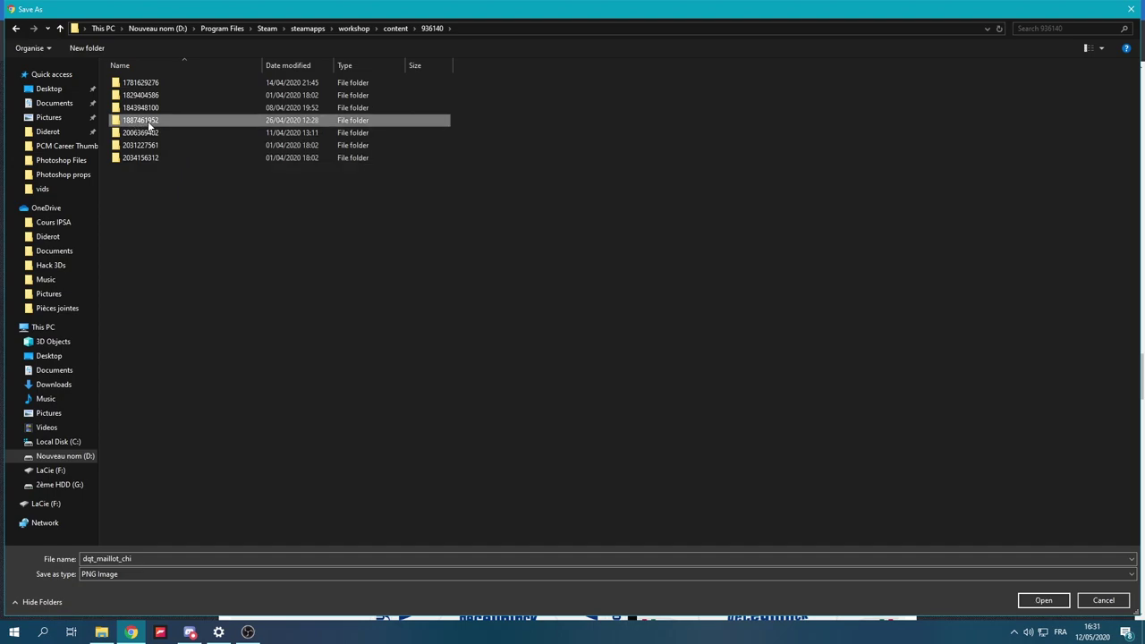
double_click(149, 121)
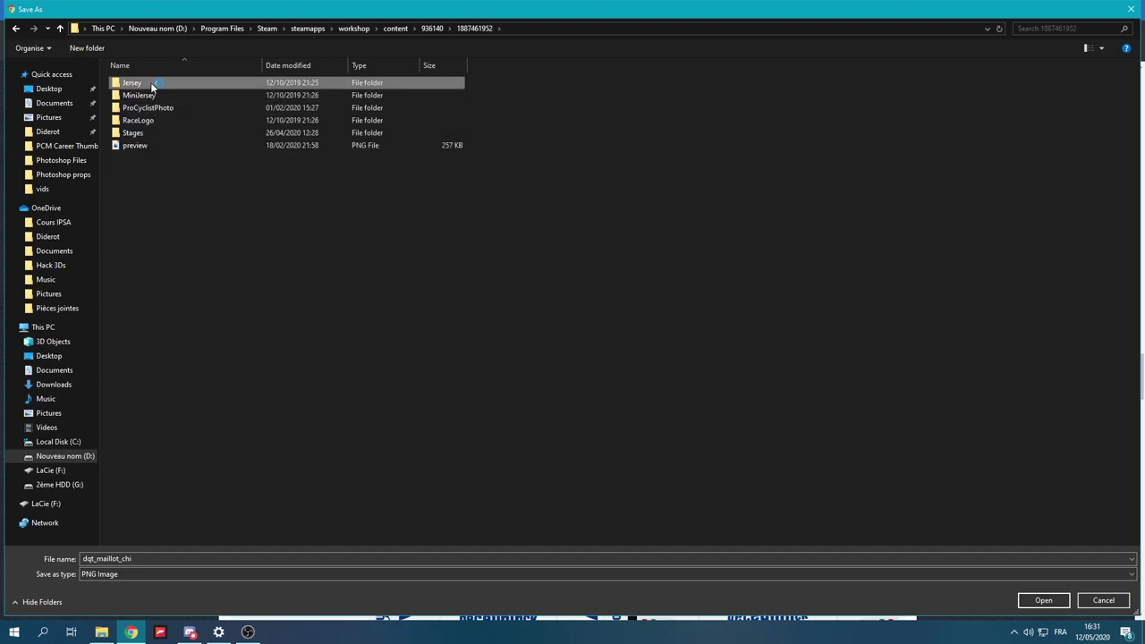
double_click(151, 82)
double_click(167, 107)
Show the Team folder's team folders as large icons.
scroll(549, 378, down, 5)
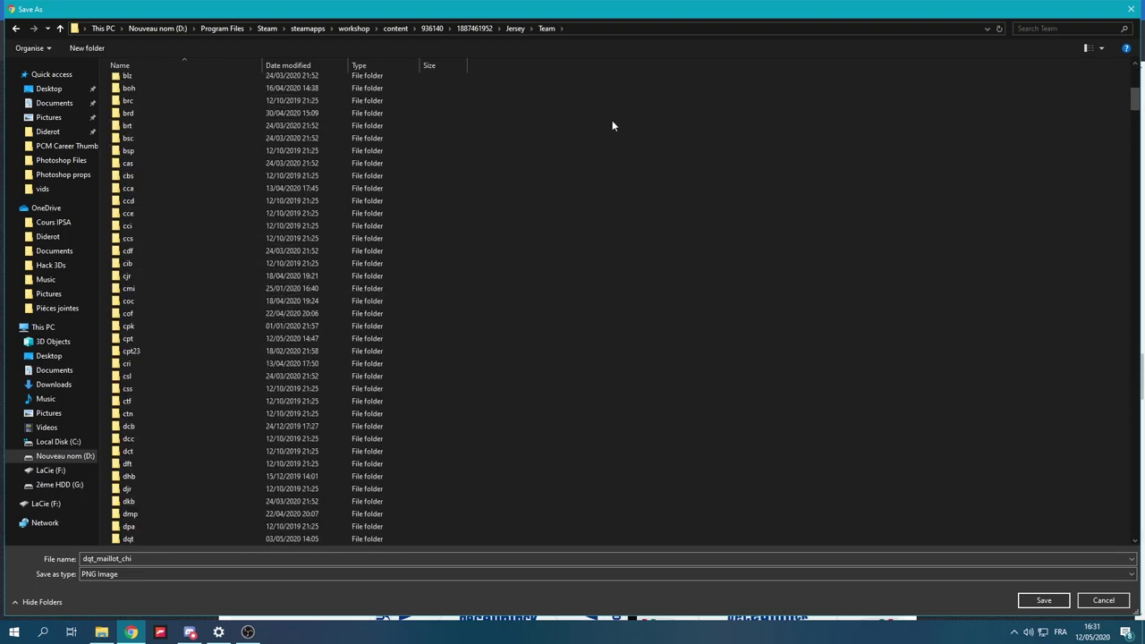
right_click(597, 228)
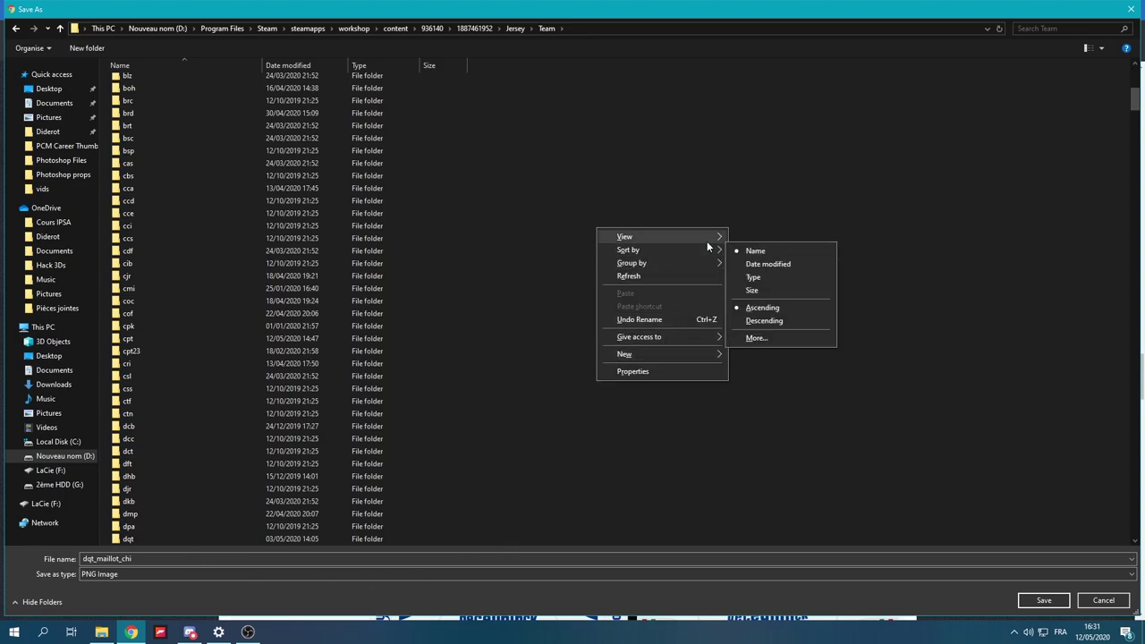
mouse_move(707, 241)
click(762, 249)
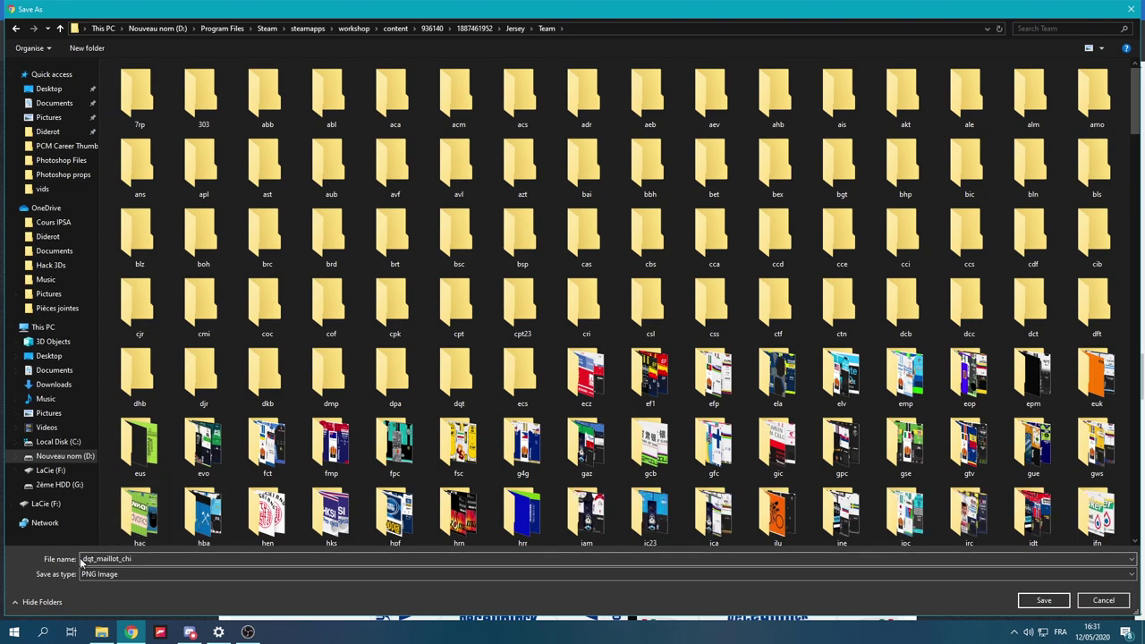
Save the China jersey into the dqt folder over dqt_maillot_chi.
click(459, 375)
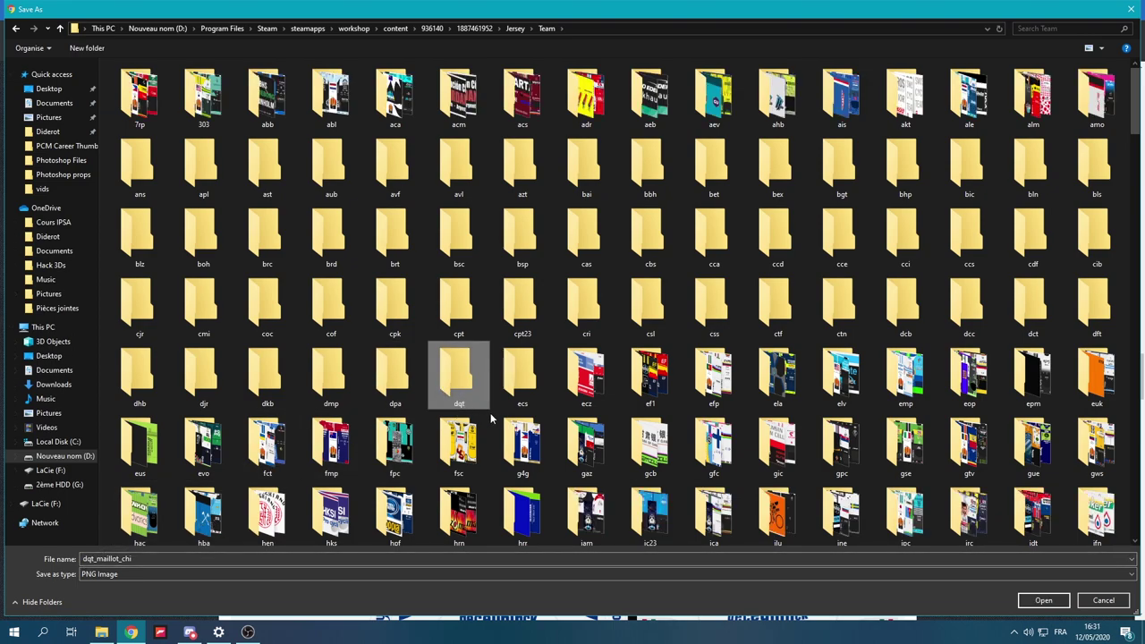
double_click(444, 399)
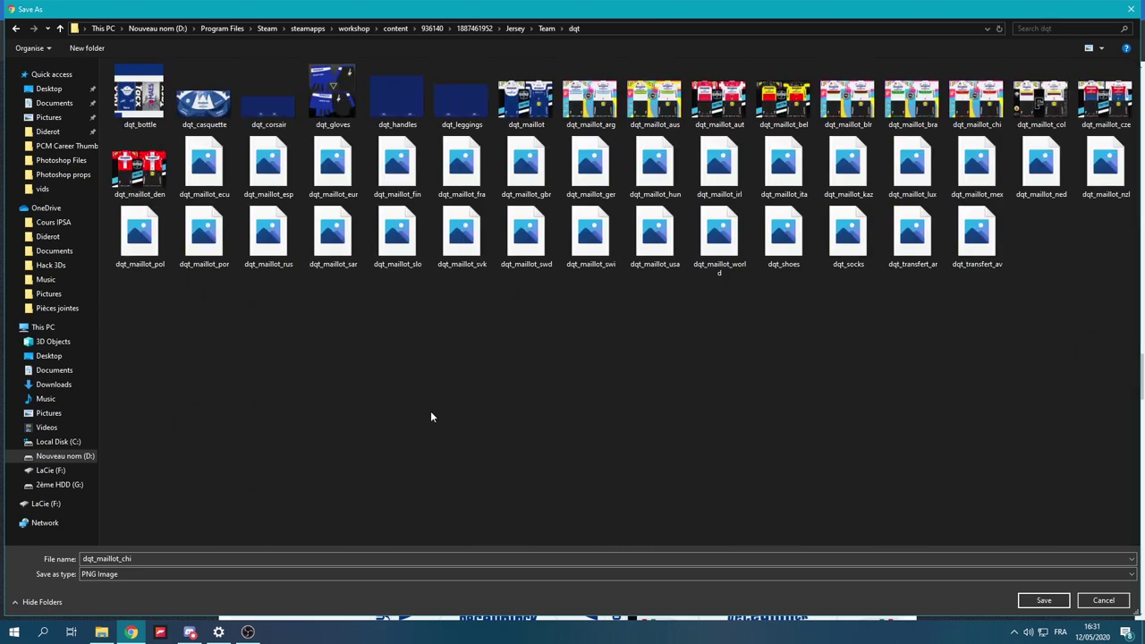
click(985, 115)
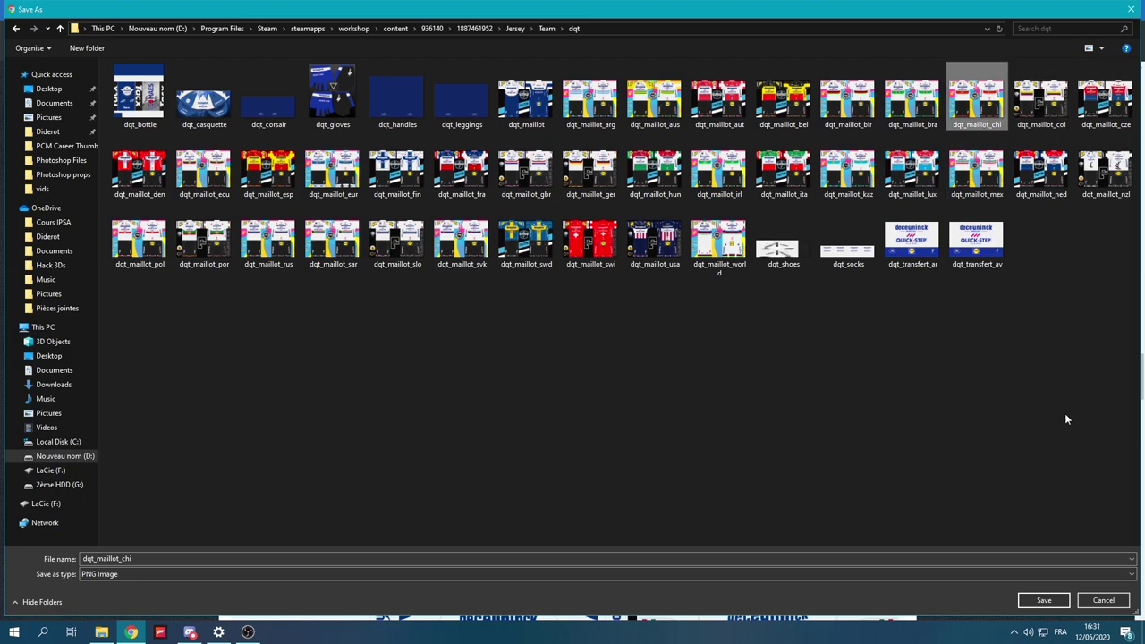
key(Return)
key(Return)
Save the Mexico jersey as dqt_maillot_mex, replacing the old file.
scroll(627, 358, down, 3)
scroll(778, 258, down, 2)
right_click(732, 292)
click(770, 316)
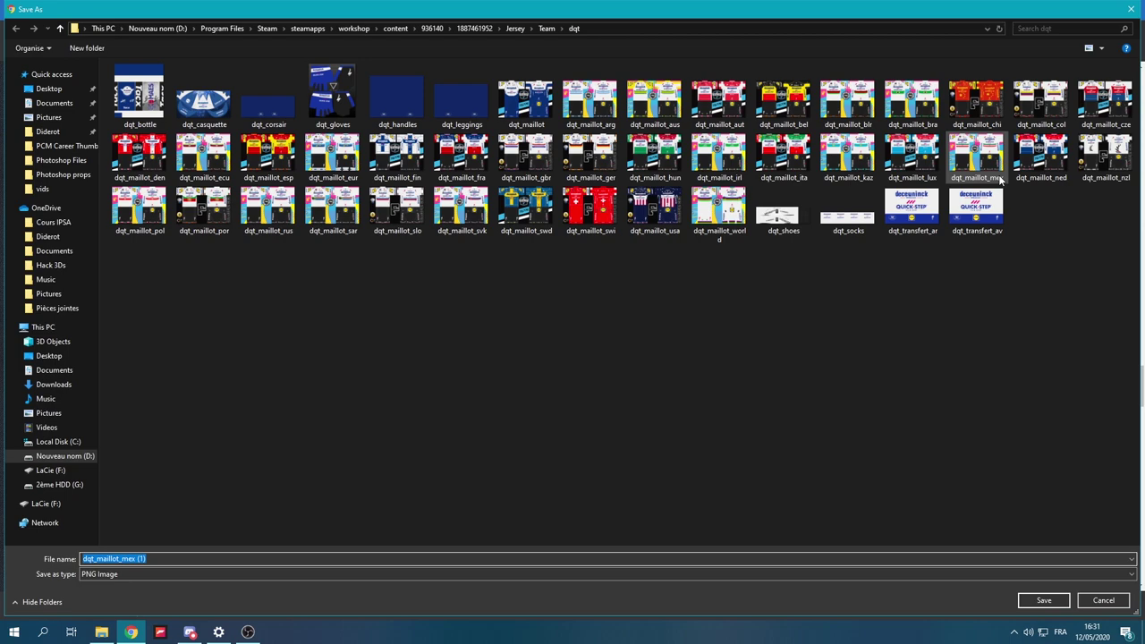
click(978, 161)
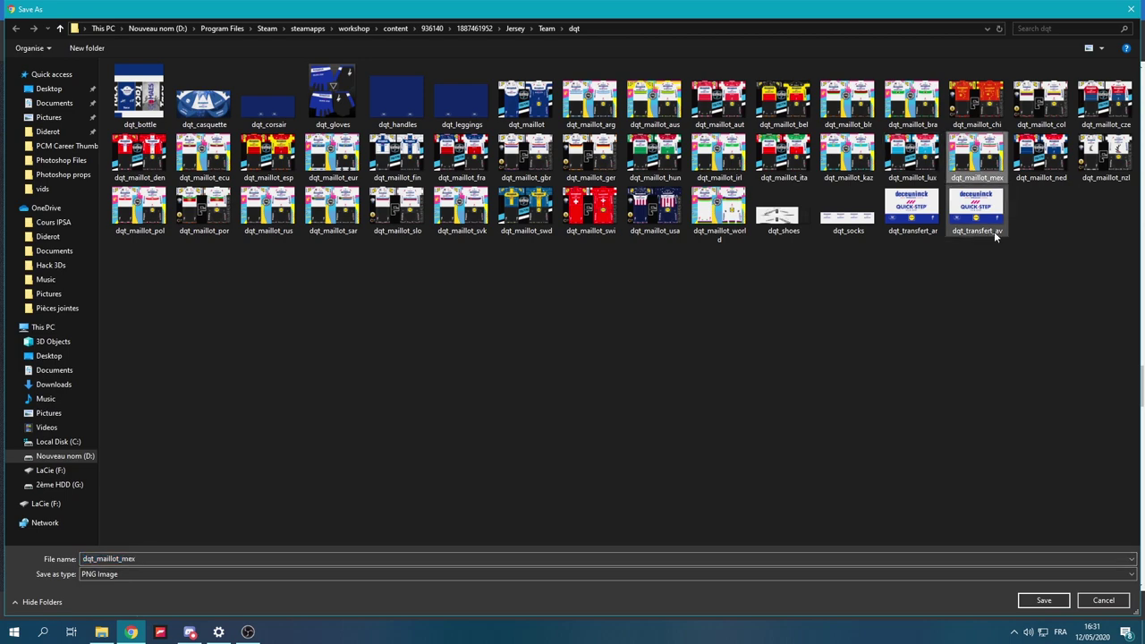
key(Return)
click(586, 318)
Save the British champion kit over dqt_maillot_gbr.png, confirming the replacement.
scroll(760, 342, down, 5)
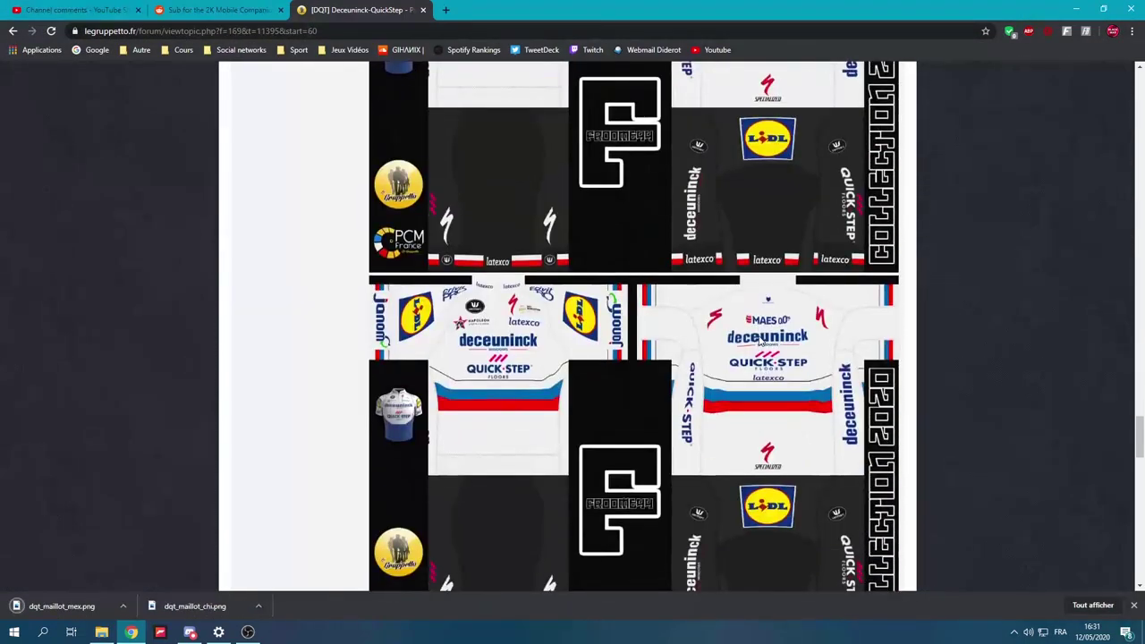
scroll(759, 342, down, 15)
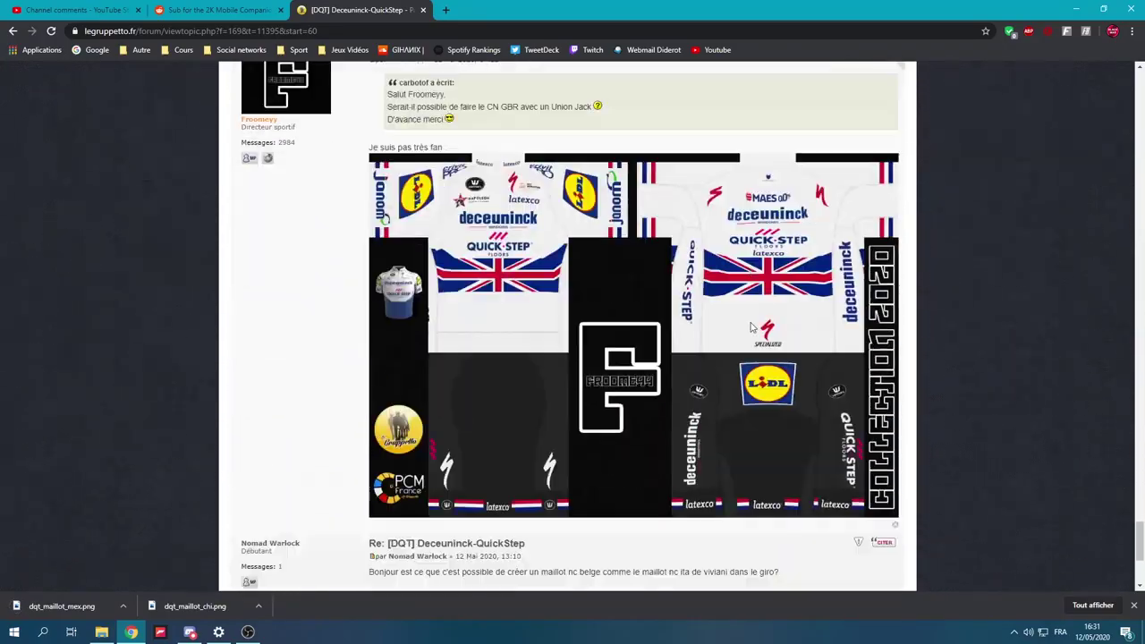
scroll(752, 330, down, 3)
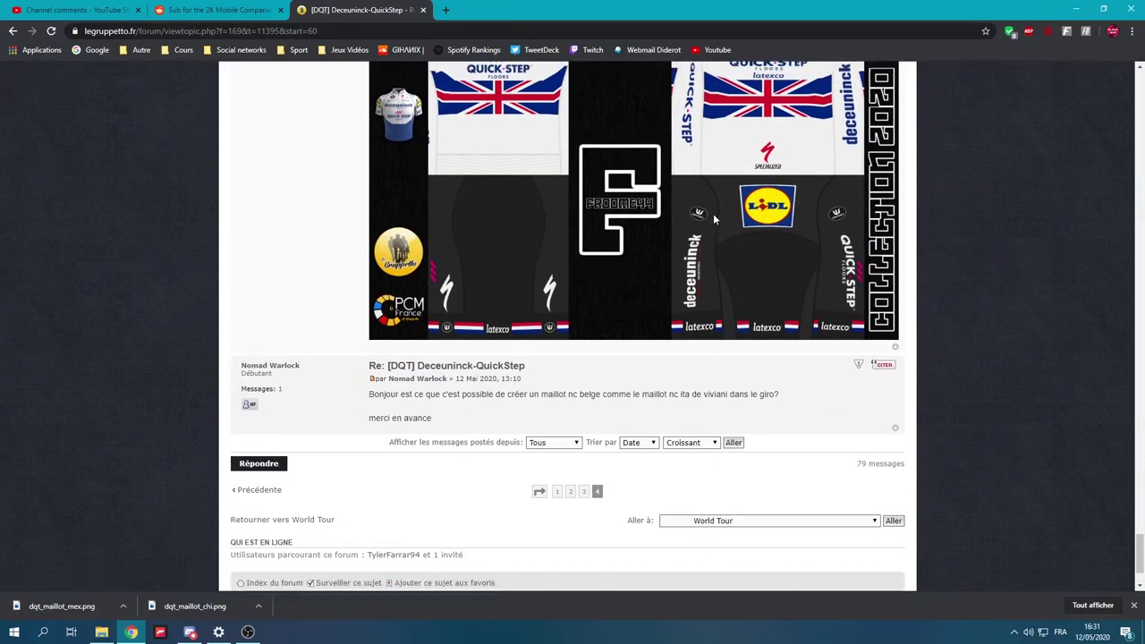
right_click(739, 160)
click(769, 185)
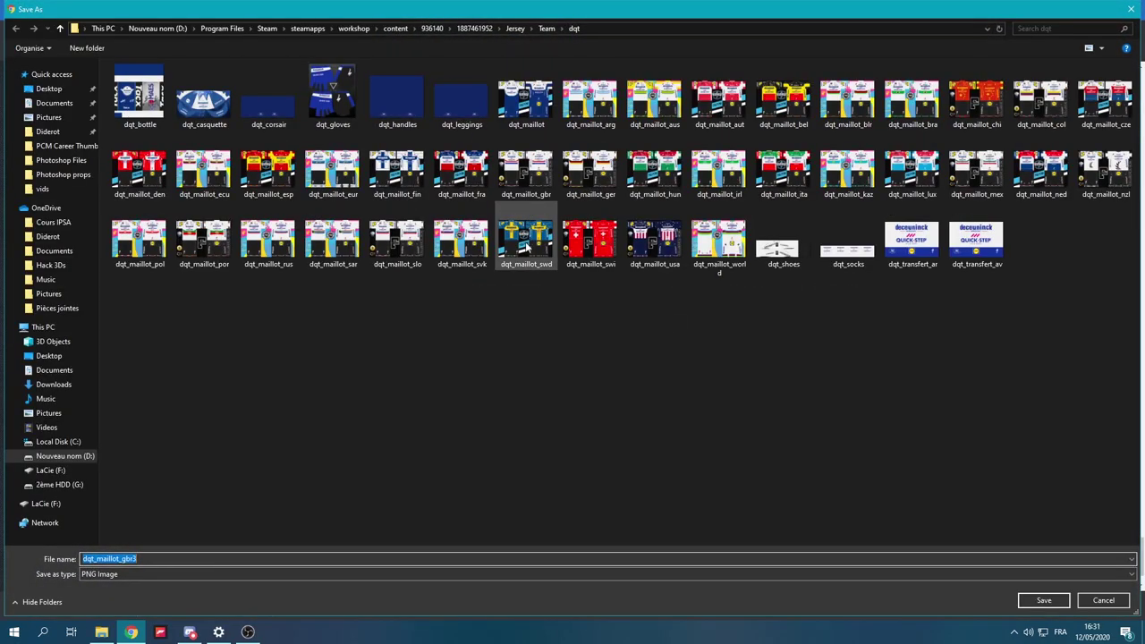
double_click(526, 170)
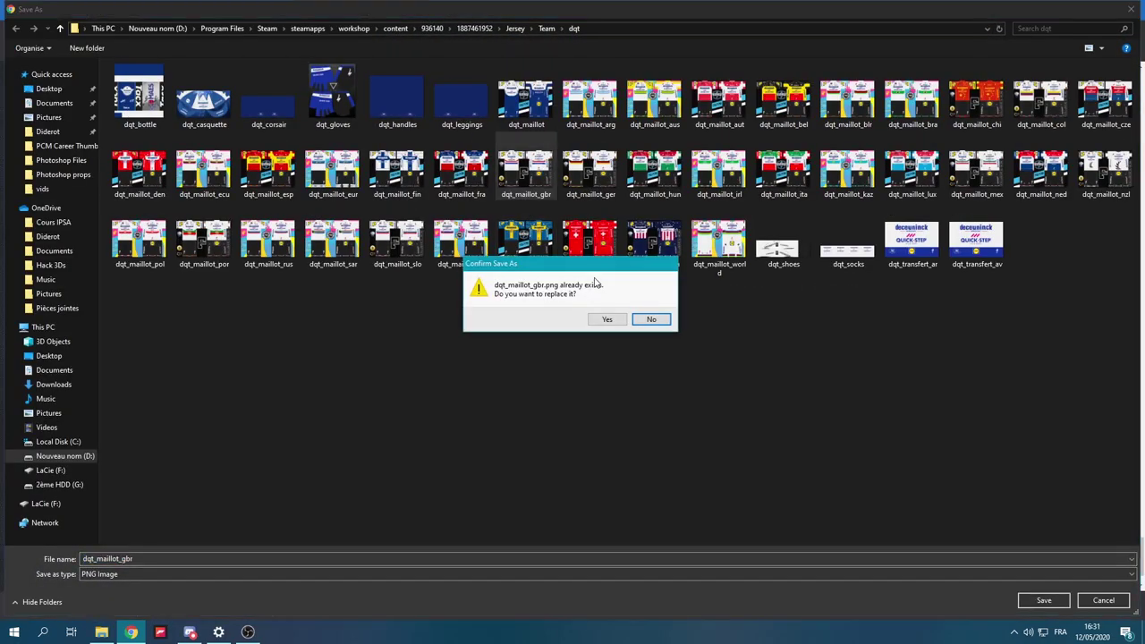
key(Left)
key(Return)
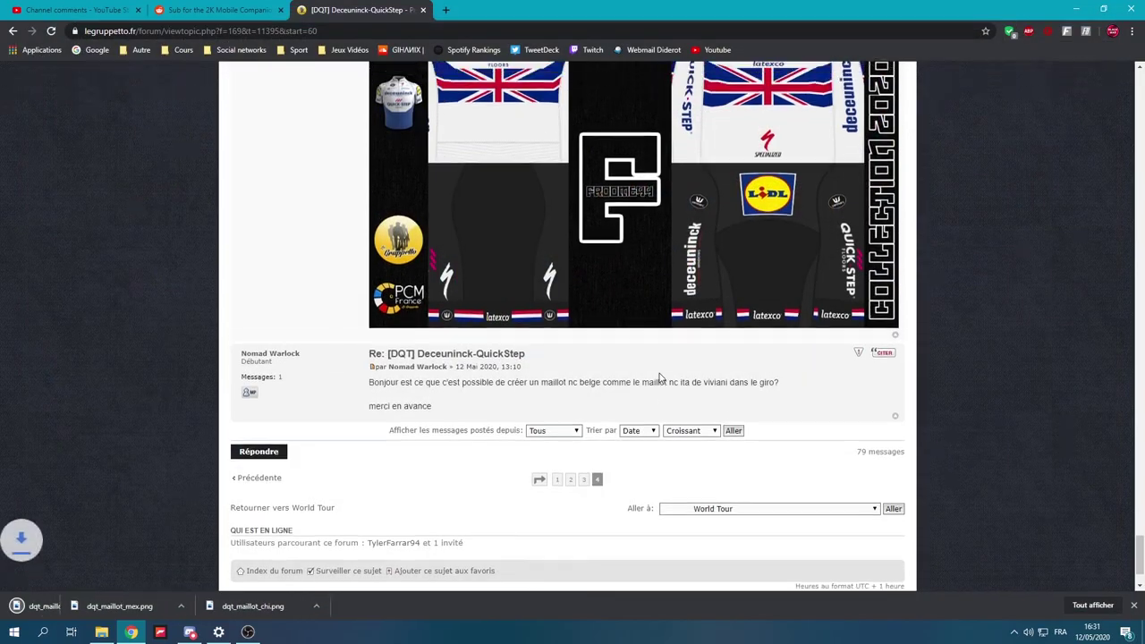
scroll(659, 371, down, 10)
Return to the Cofidis thread and save the Colombian kit image, starting at the Jersey > Team folder.
scroll(659, 374, up, 15)
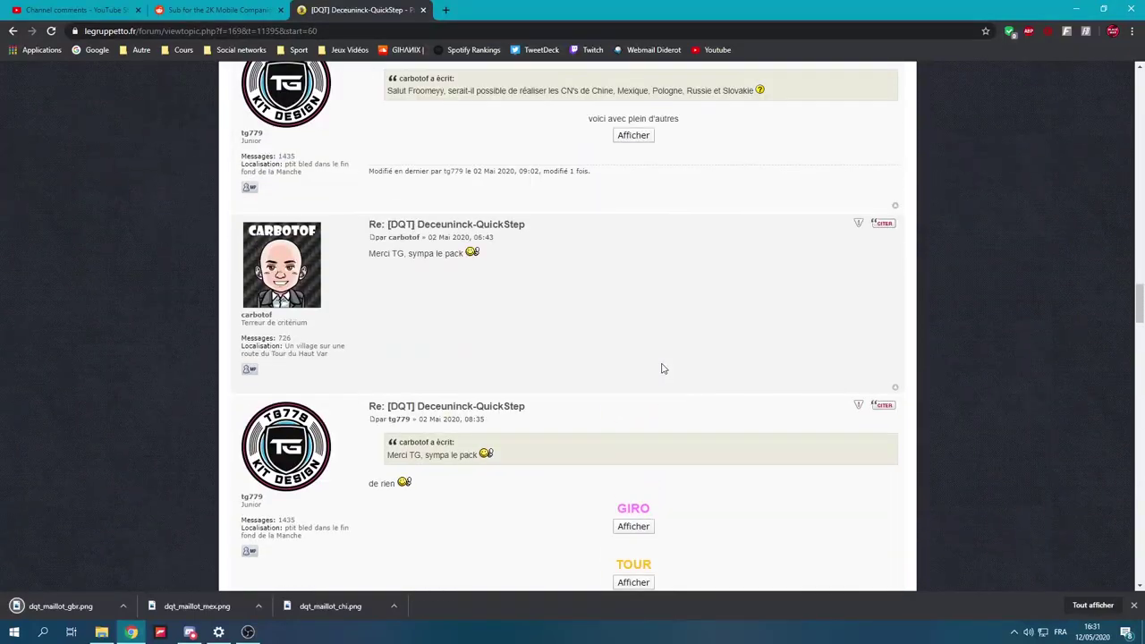
key(alt+Left)
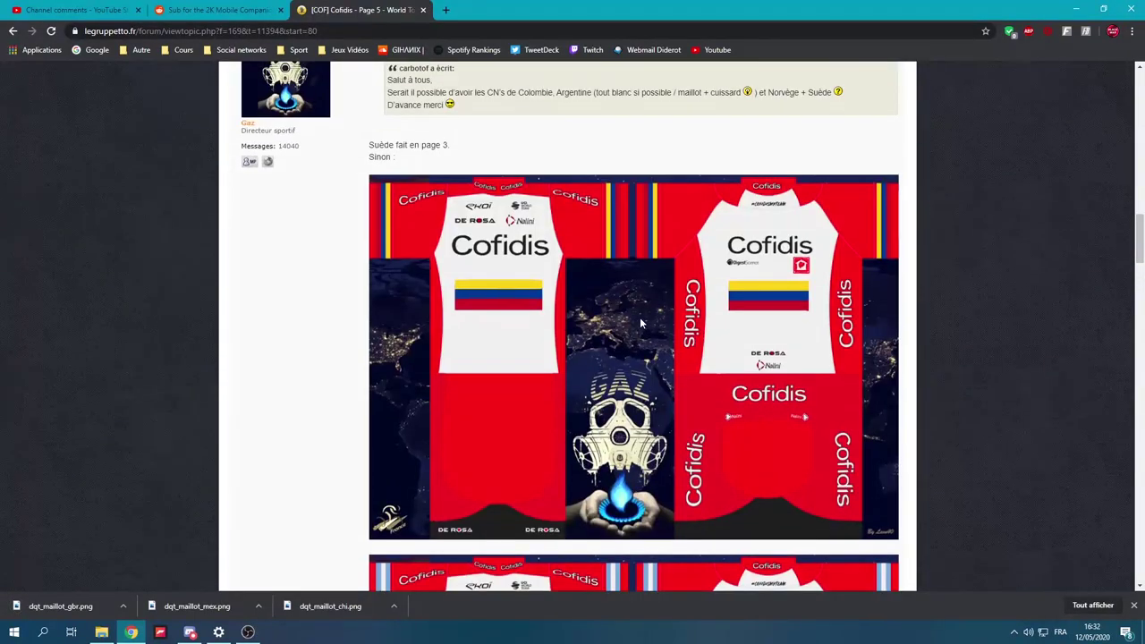
scroll(573, 355, up, 1)
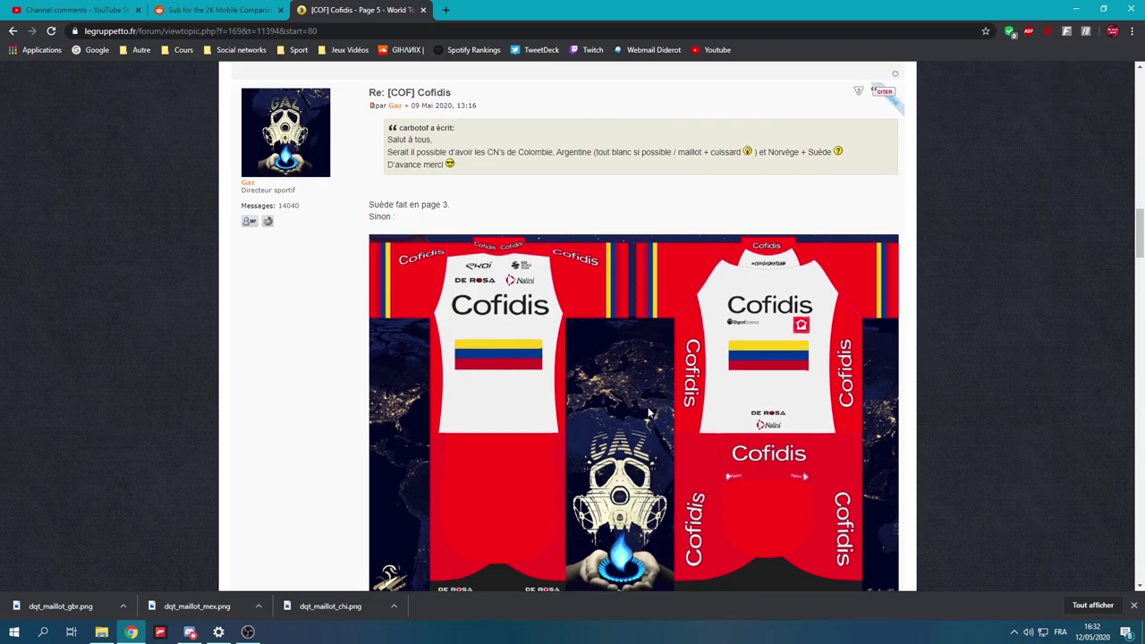
right_click(641, 421)
click(703, 439)
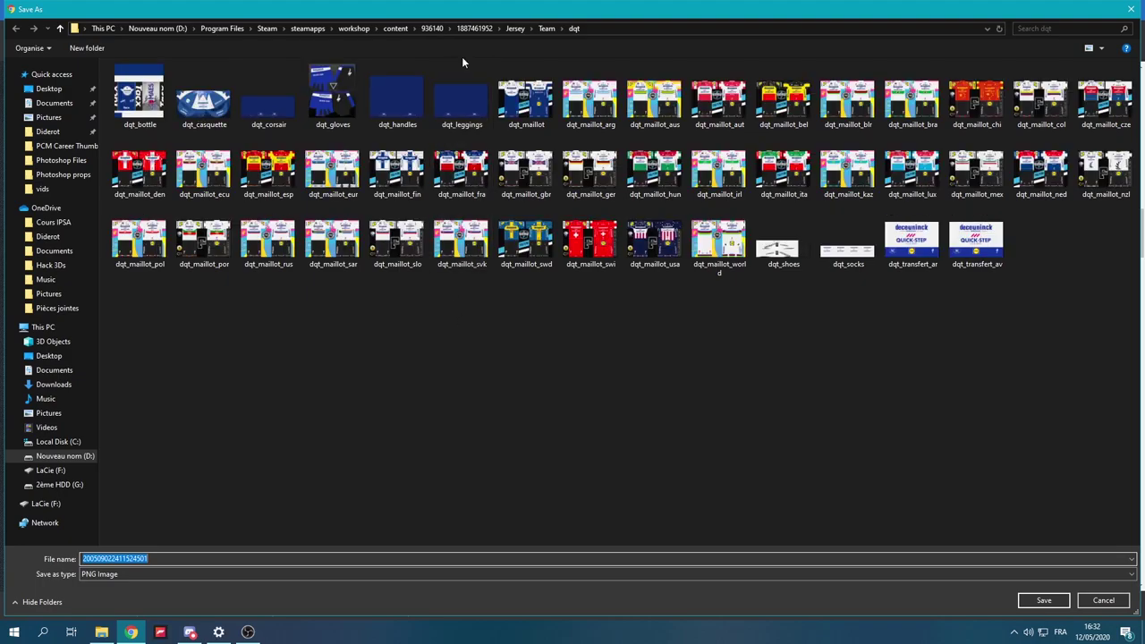
click(540, 29)
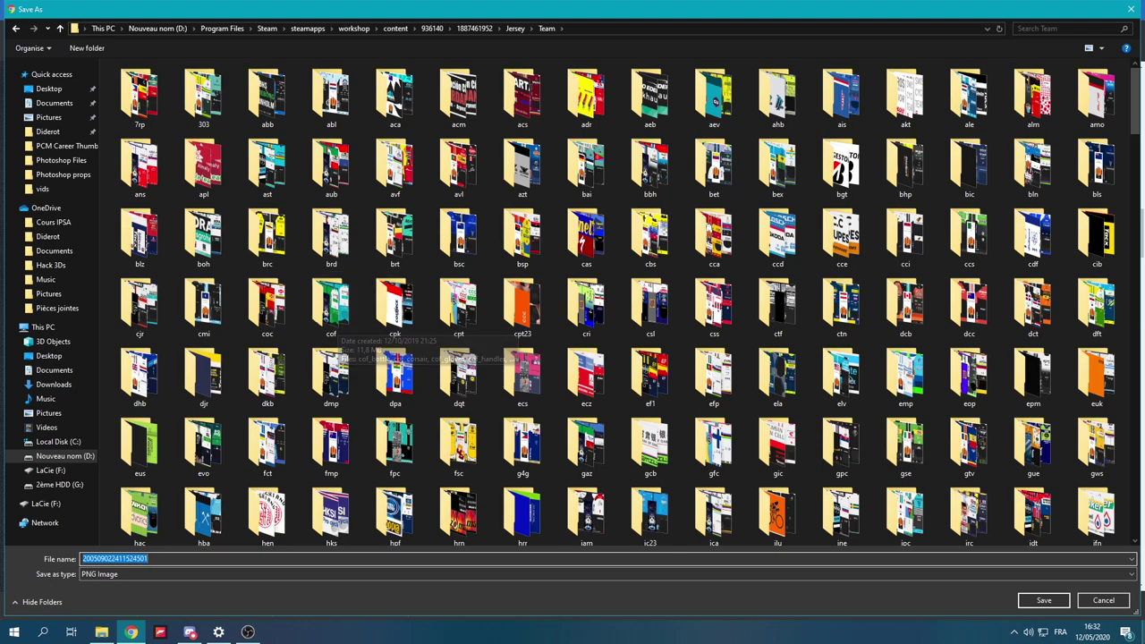
Cancel that save and restart Save image as for the Colombian Cofidis kit.
click(1103, 600)
scroll(415, 324, up, 3)
scroll(407, 295, down, 3)
scroll(399, 268, up, 2)
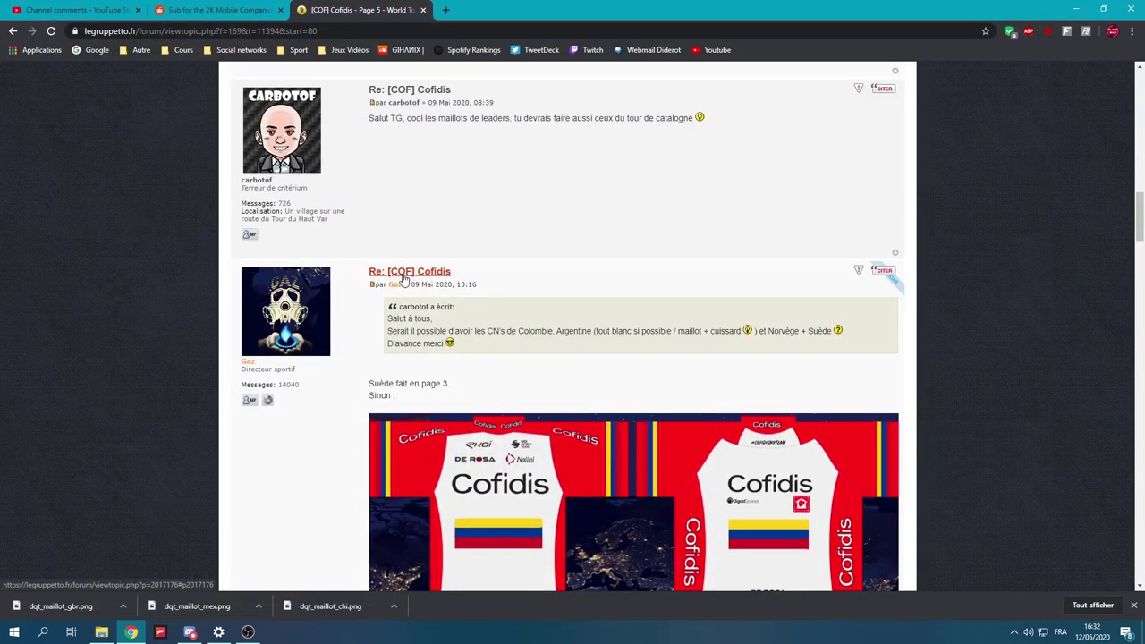
scroll(394, 268, up, 15)
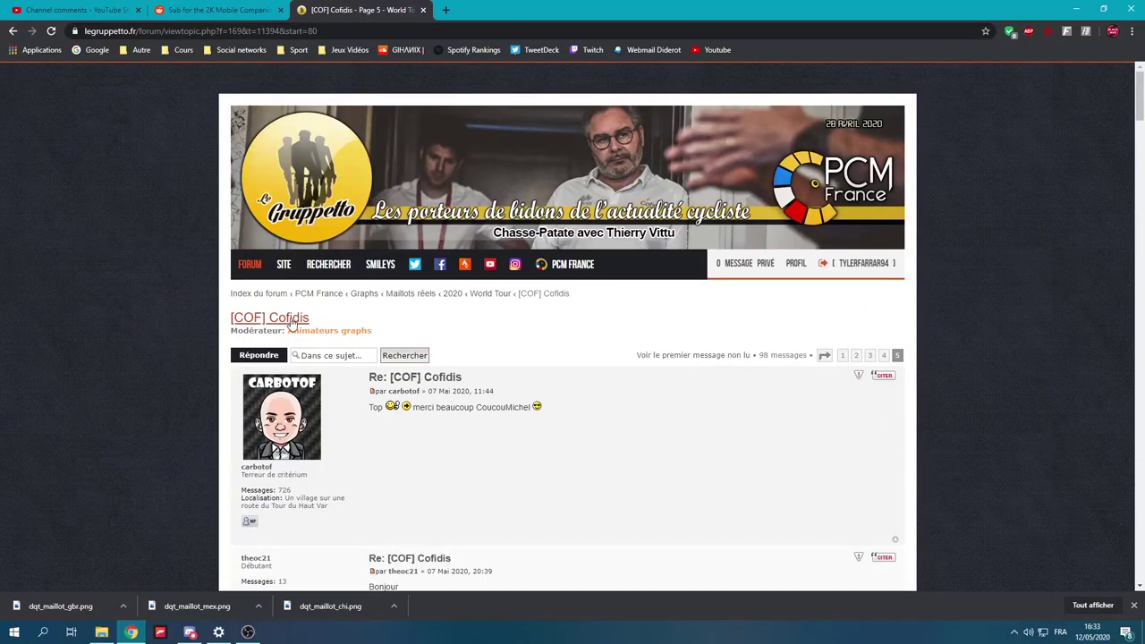
scroll(499, 393, down, 12)
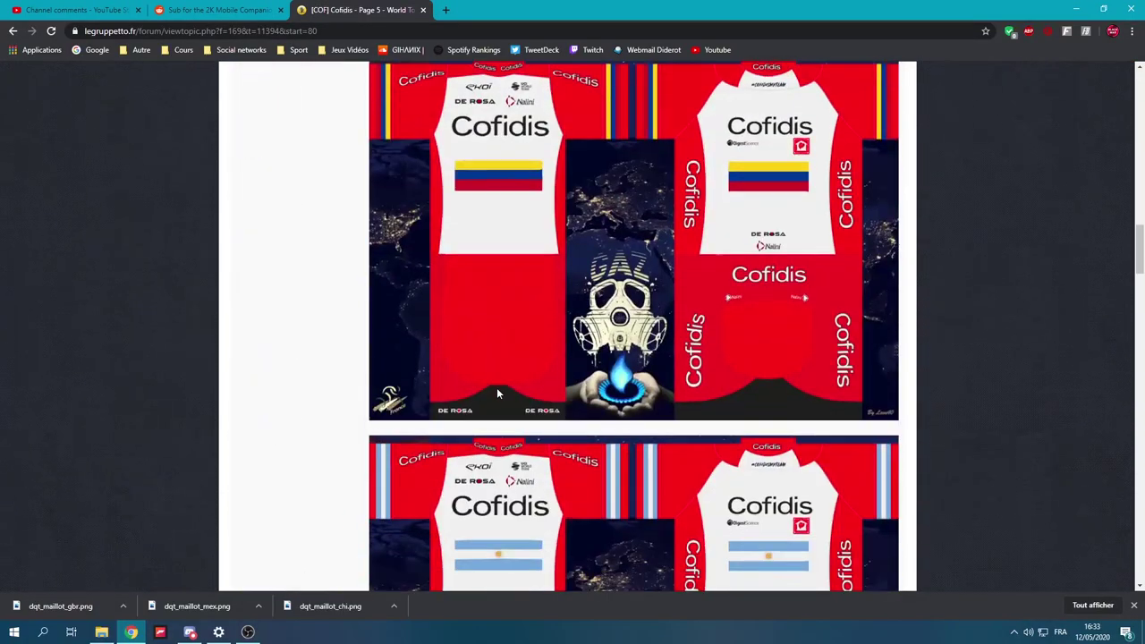
right_click(592, 192)
click(626, 222)
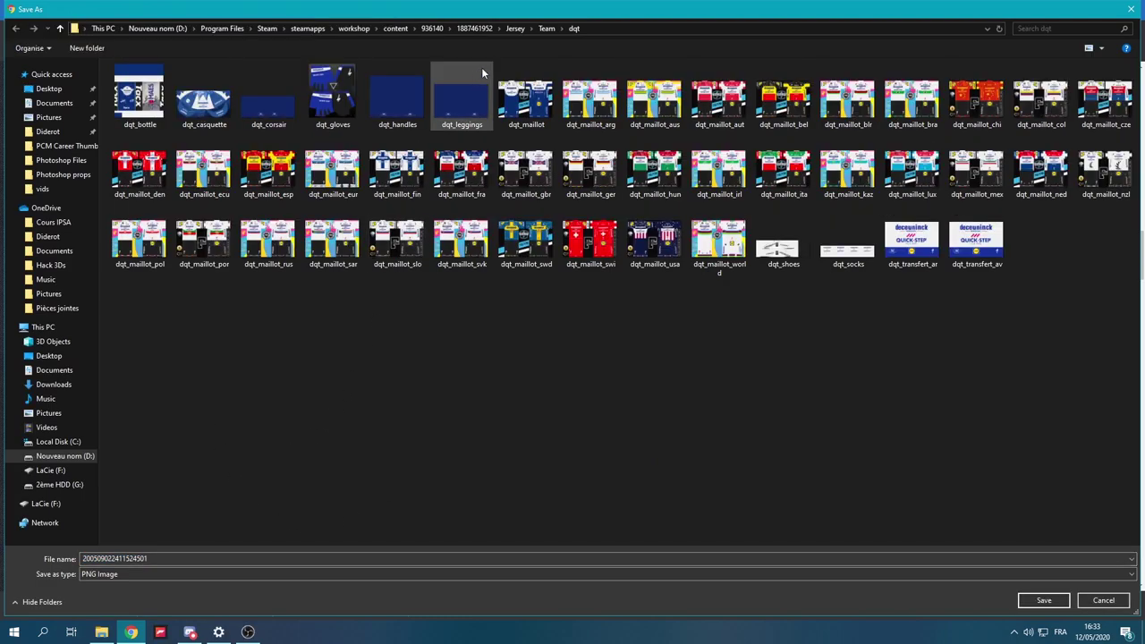
click(546, 28)
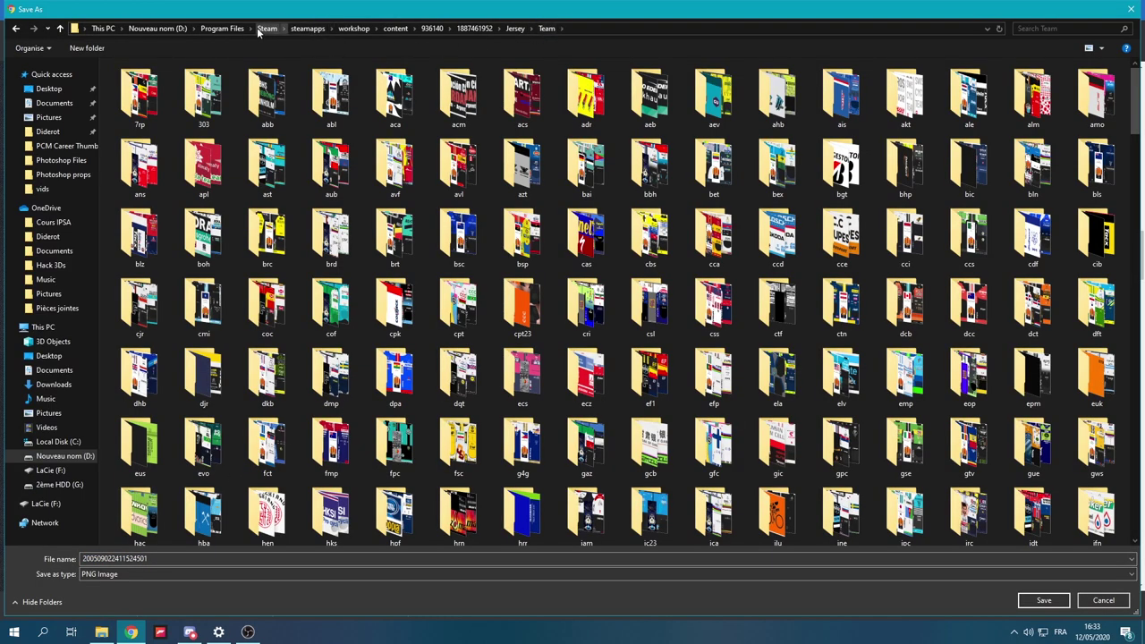
click(235, 28)
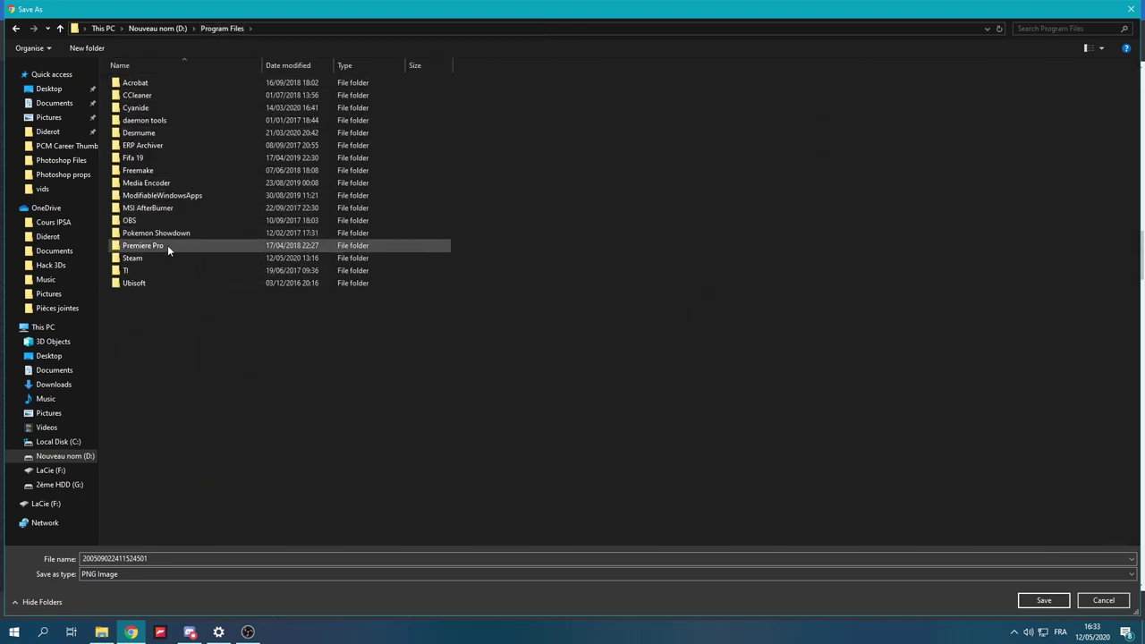
double_click(169, 258)
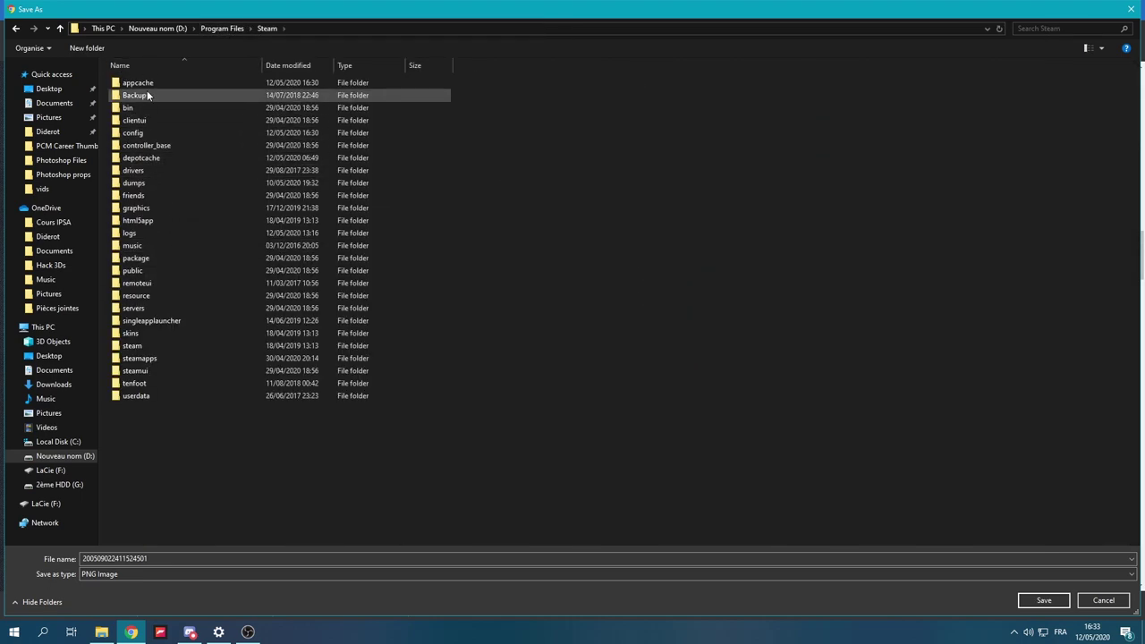
double_click(140, 359)
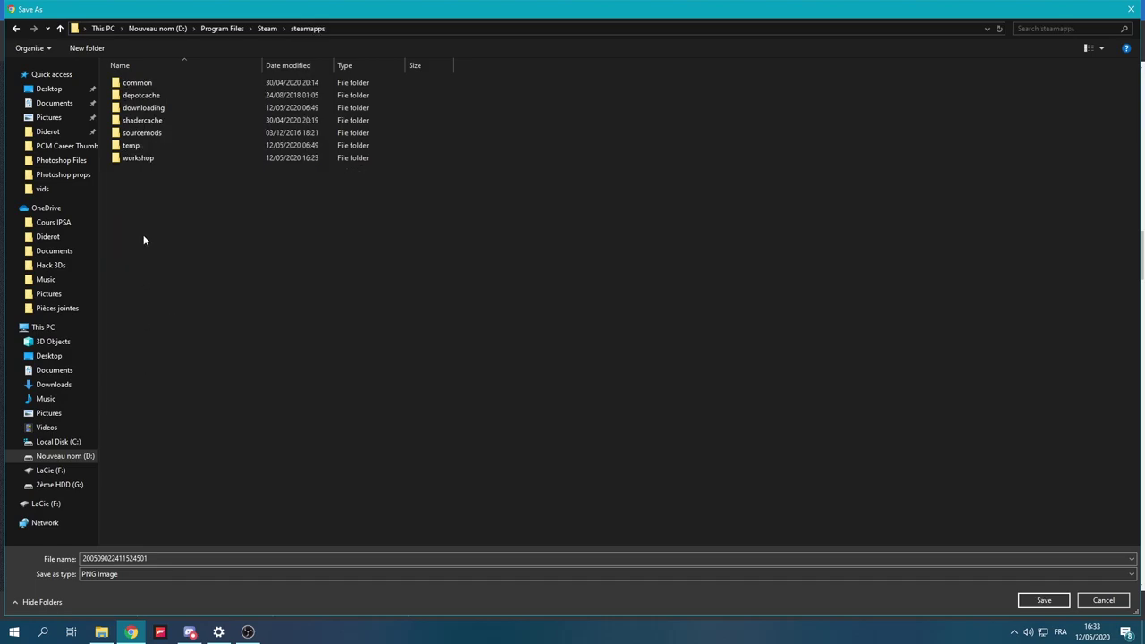
double_click(164, 158)
double_click(163, 88)
double_click(163, 88)
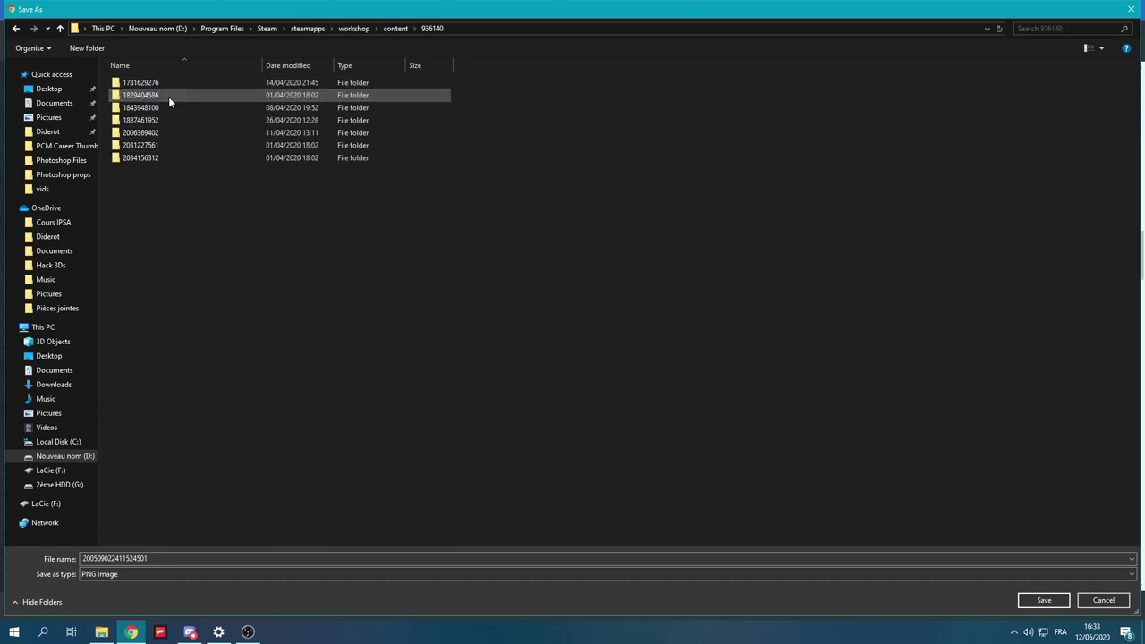
double_click(178, 119)
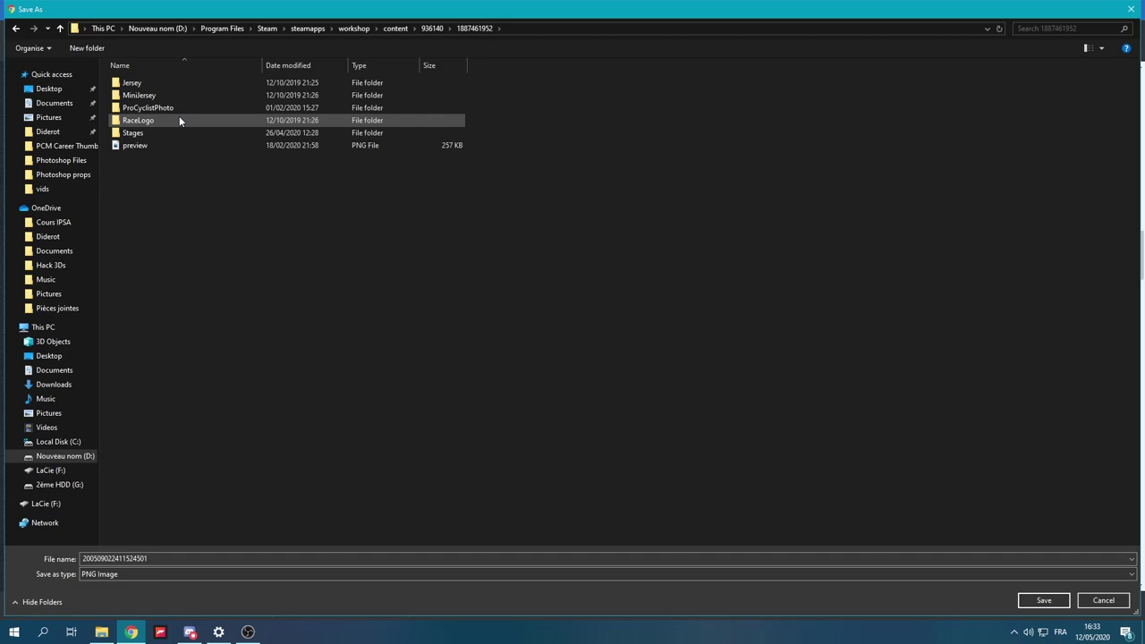
double_click(165, 82)
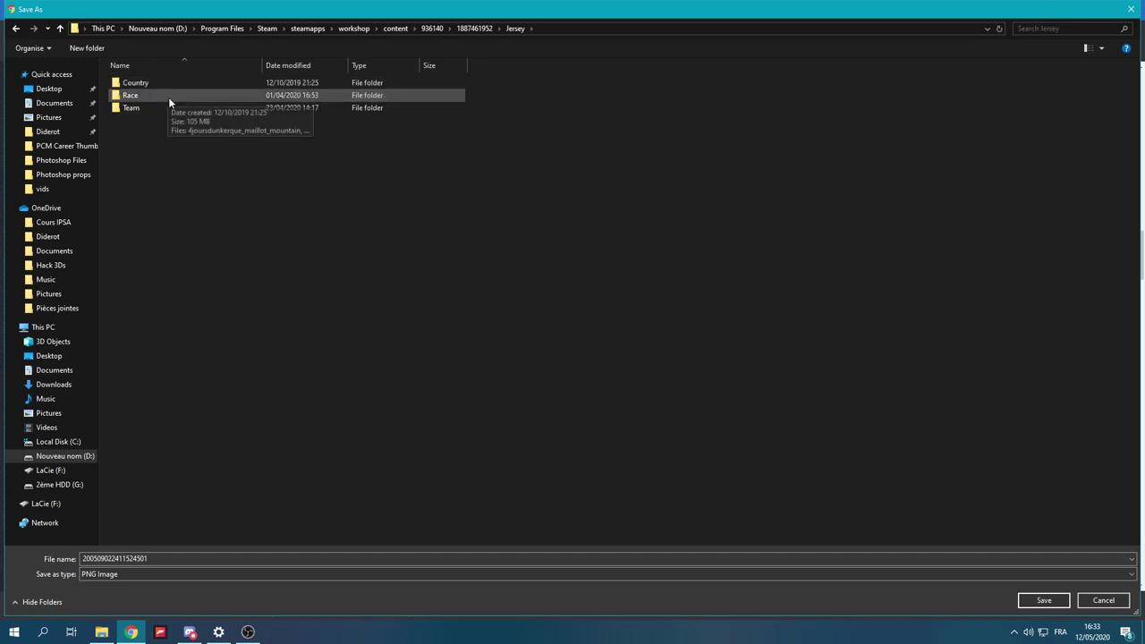
double_click(183, 111)
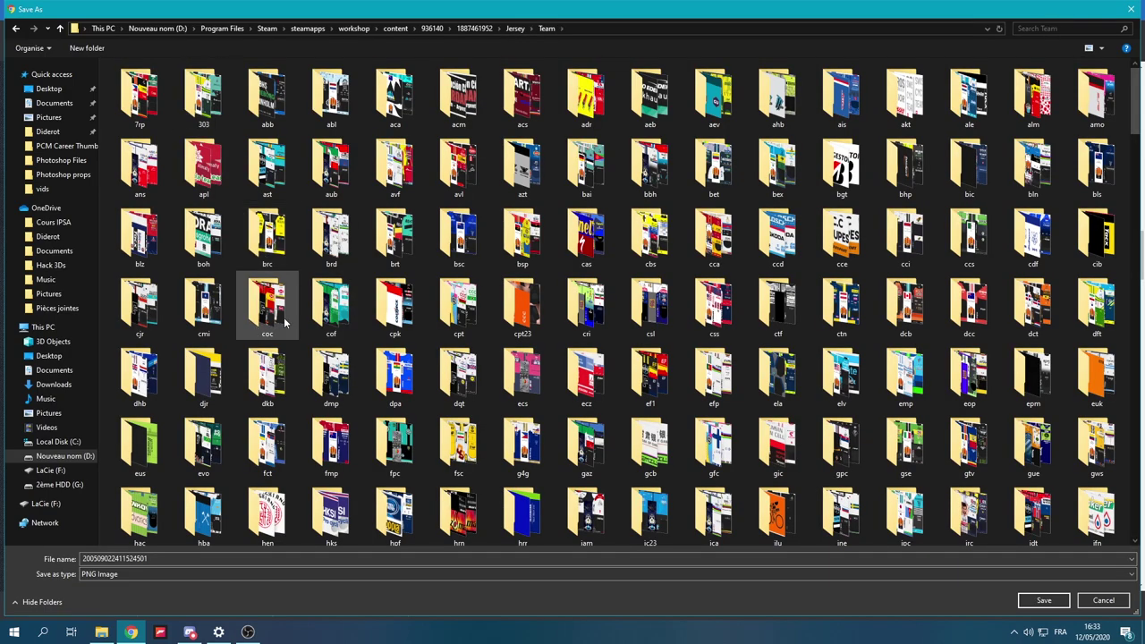
double_click(340, 311)
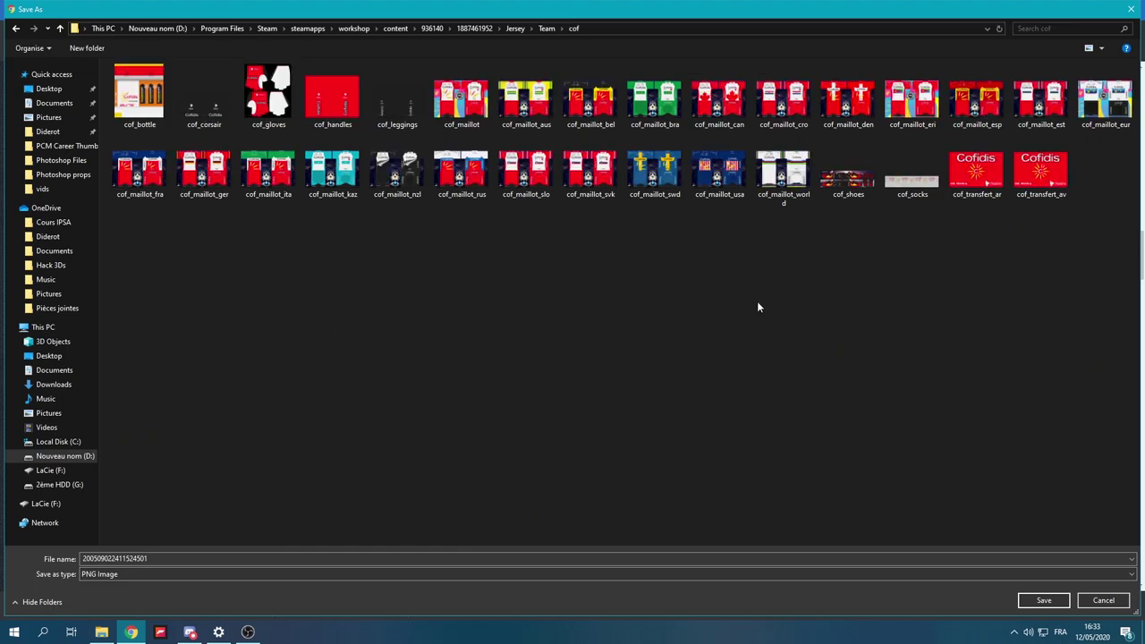
Name the Colombian kit cof_maillot_col and save it in the cof folder.
double_click(195, 559)
text(cof_maillot)
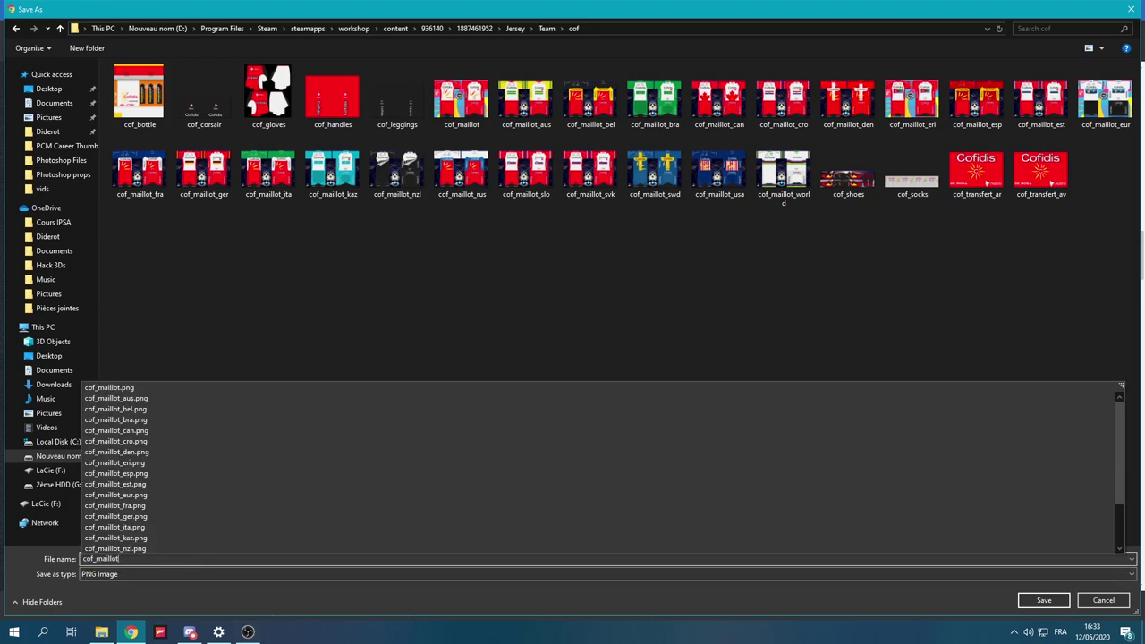
text(_)
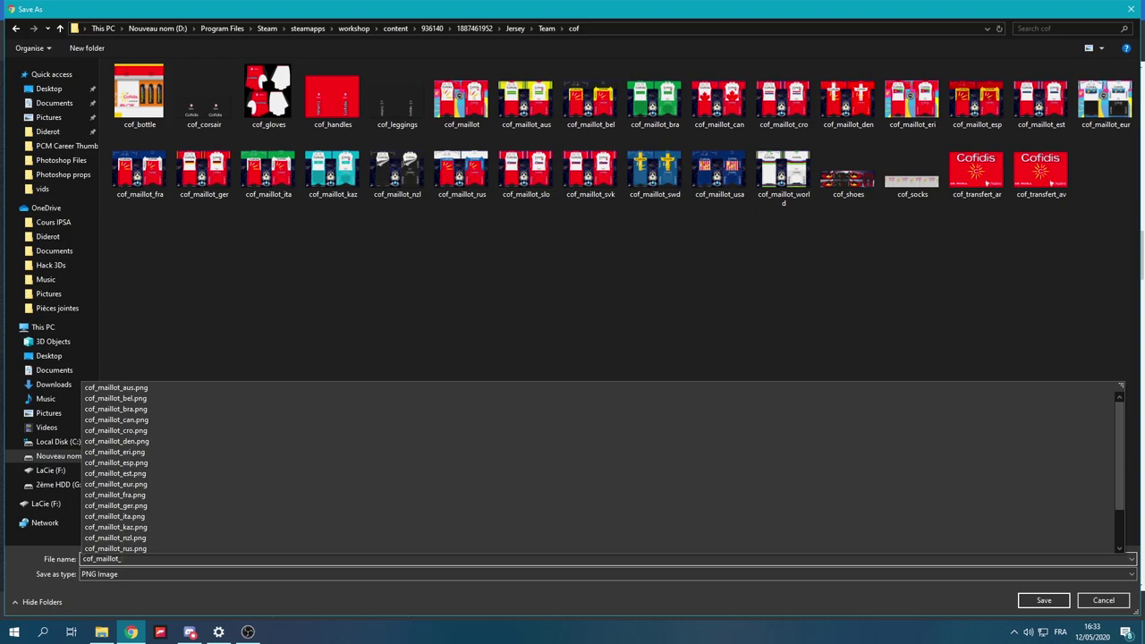
text(co)
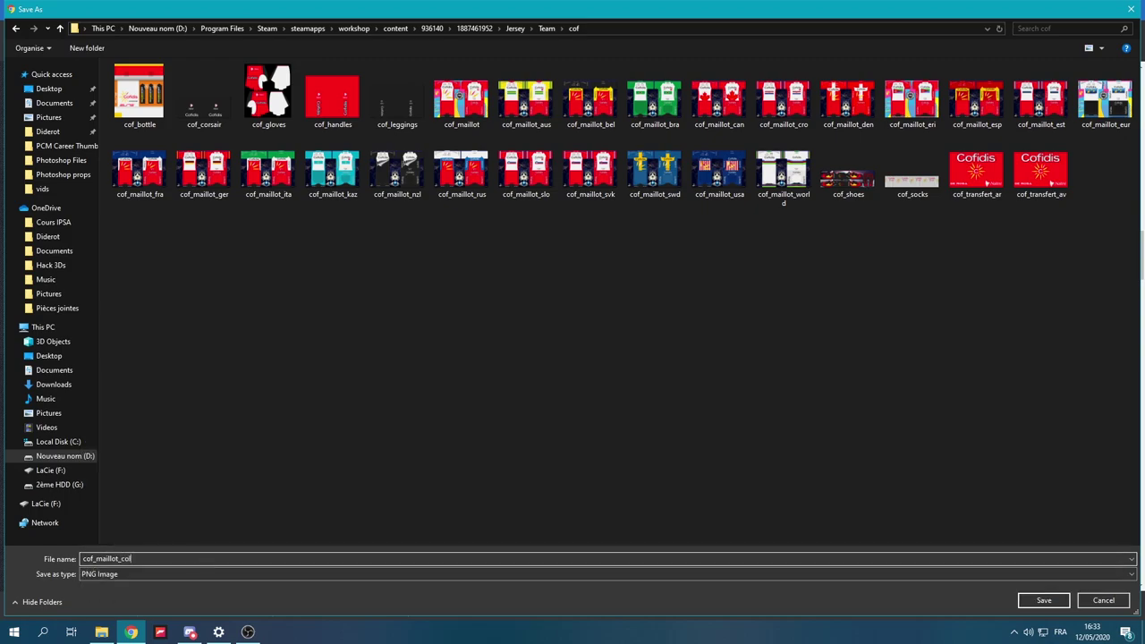
text(l)
key(Return)
Save the red Argentine Cofidis kit image under the name cof_maillot_arg.
scroll(340, 332, down, 3)
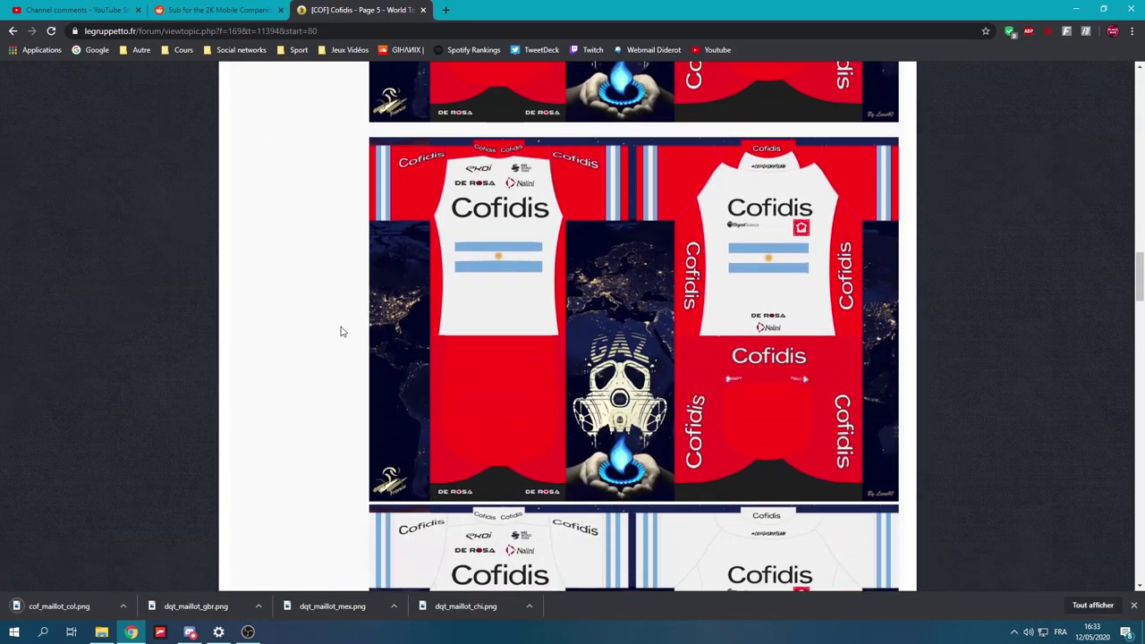
right_click(568, 306)
scroll(369, 429, down, 3)
right_click(432, 401)
click(475, 424)
text(c)
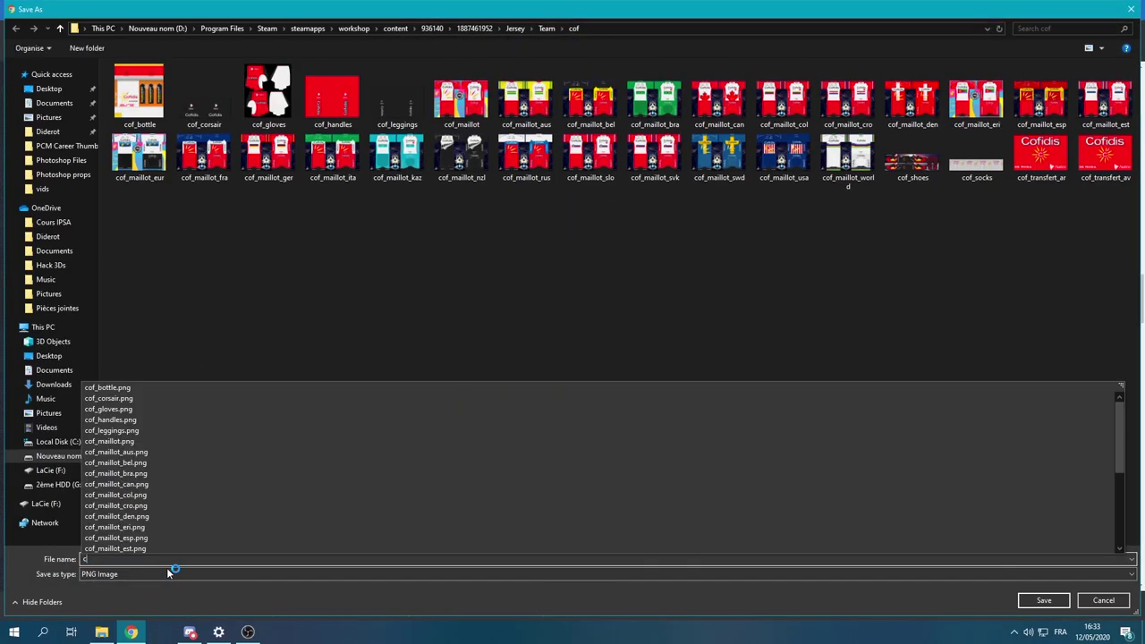
text(of_maillot_arg)
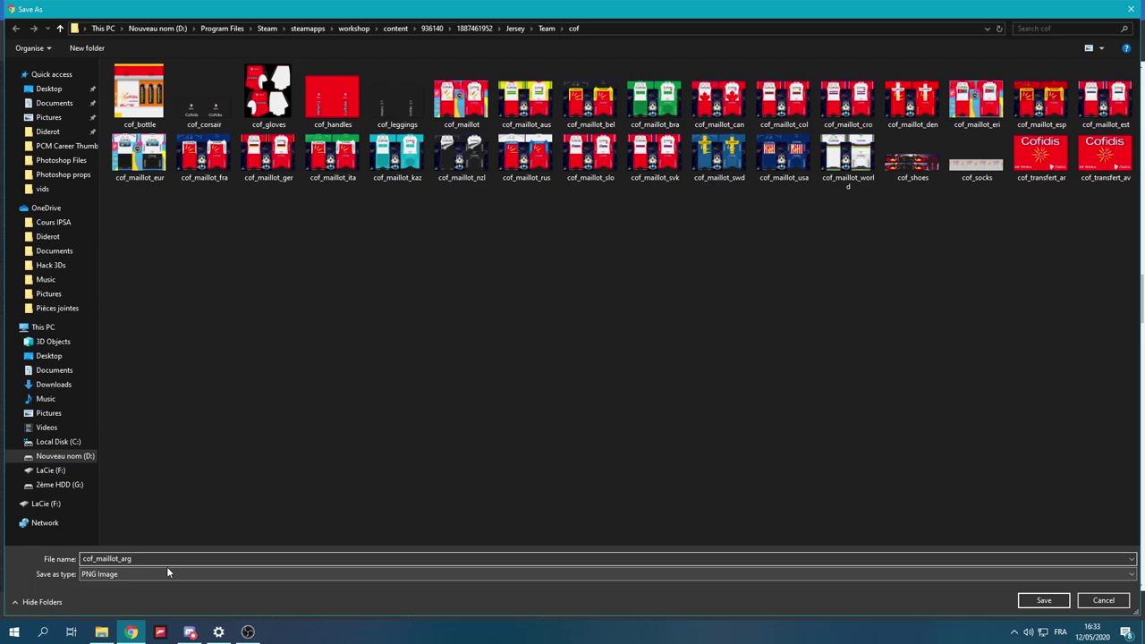
Save the Argentine kit as cof_maillot_arg and scroll down to the Norway-cross kit.
key(Return)
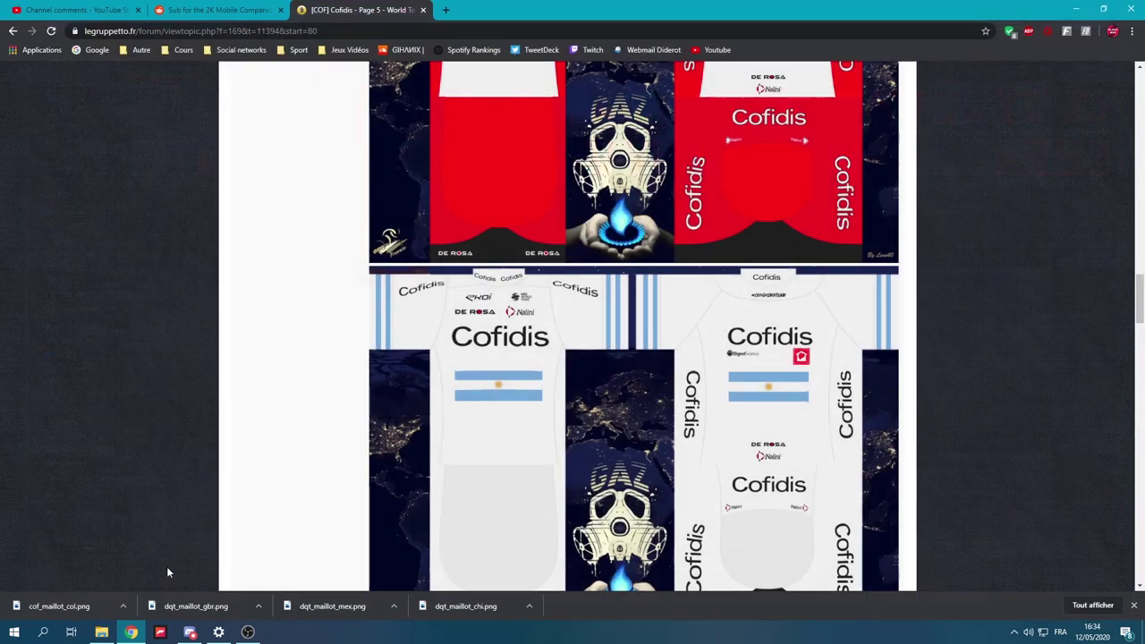
scroll(284, 492, down, 3)
scroll(292, 490, down, 5)
scroll(602, 320, up, 1)
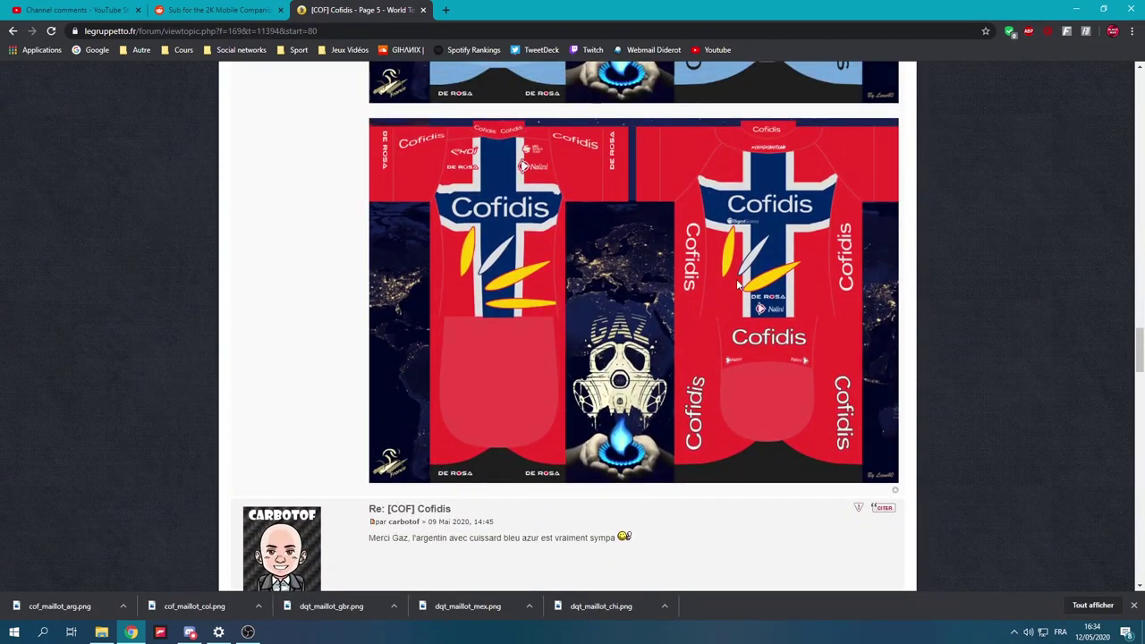
scroll(743, 295, down, 3)
scroll(770, 502, down, 3)
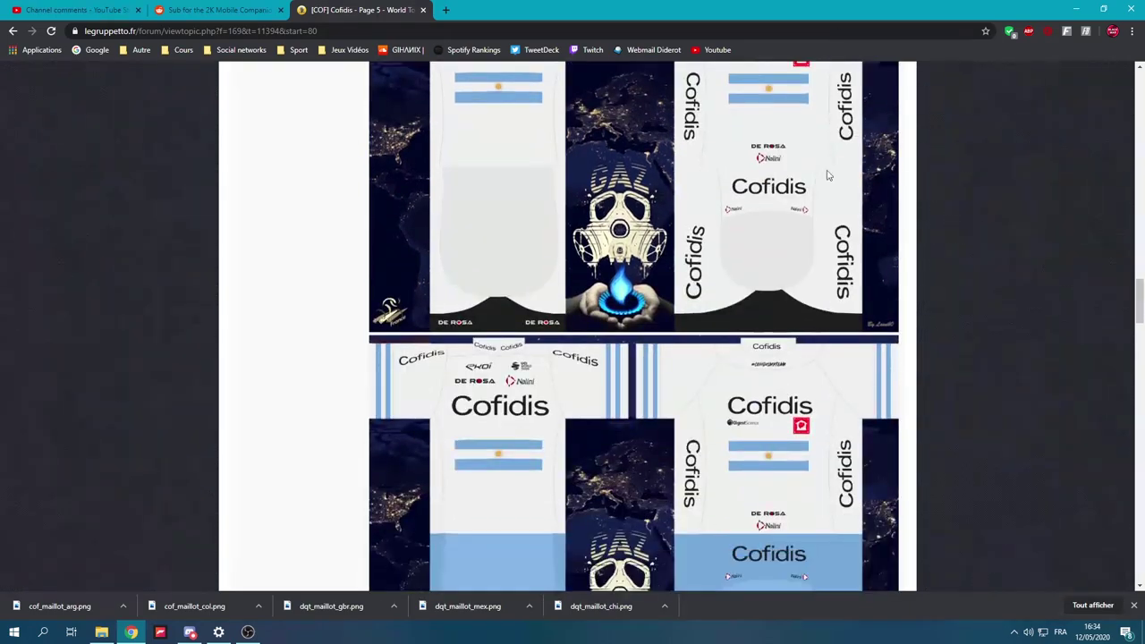
scroll(719, 419, down, 3)
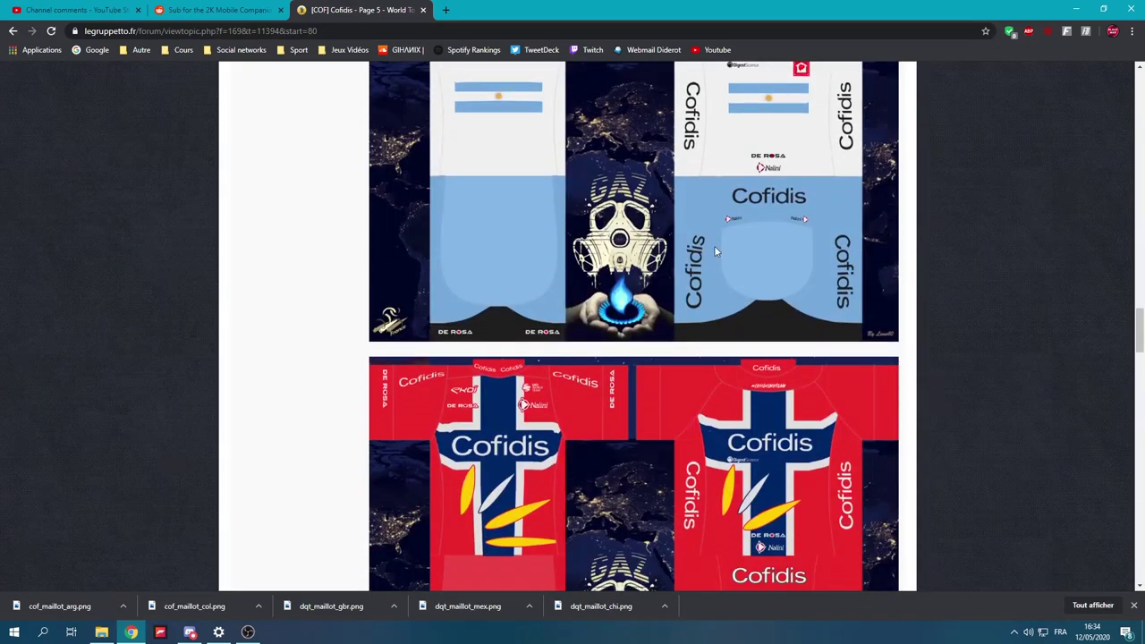
Start saving the red Norway-cross Cofidis kit, editing the cof_maillot_nzl name at the country code.
right_click(674, 465)
click(701, 483)
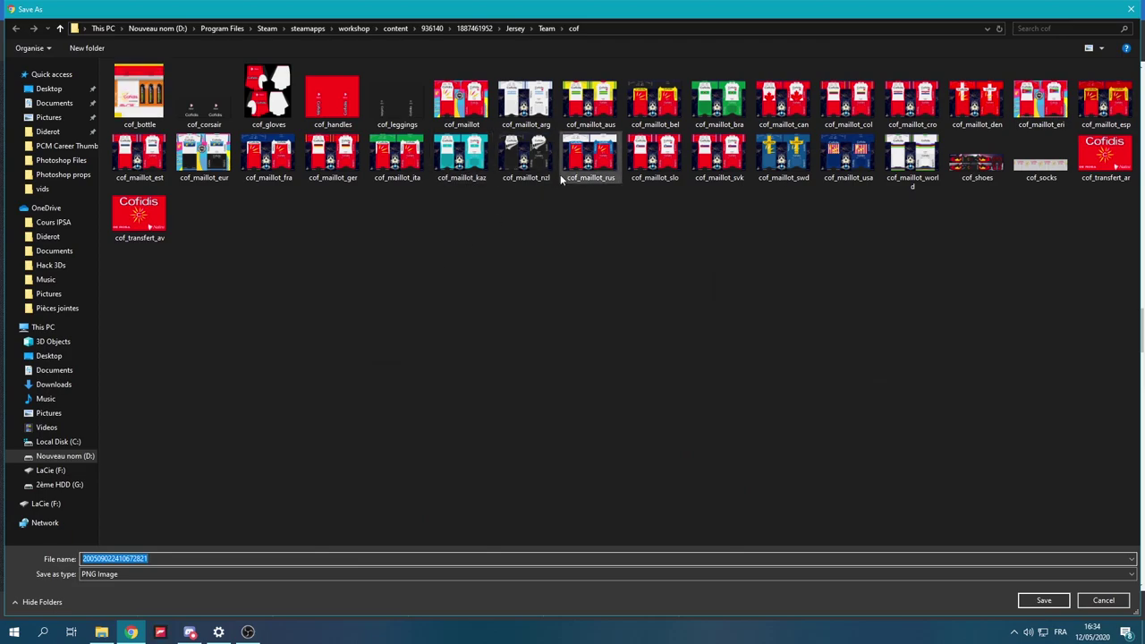
click(553, 179)
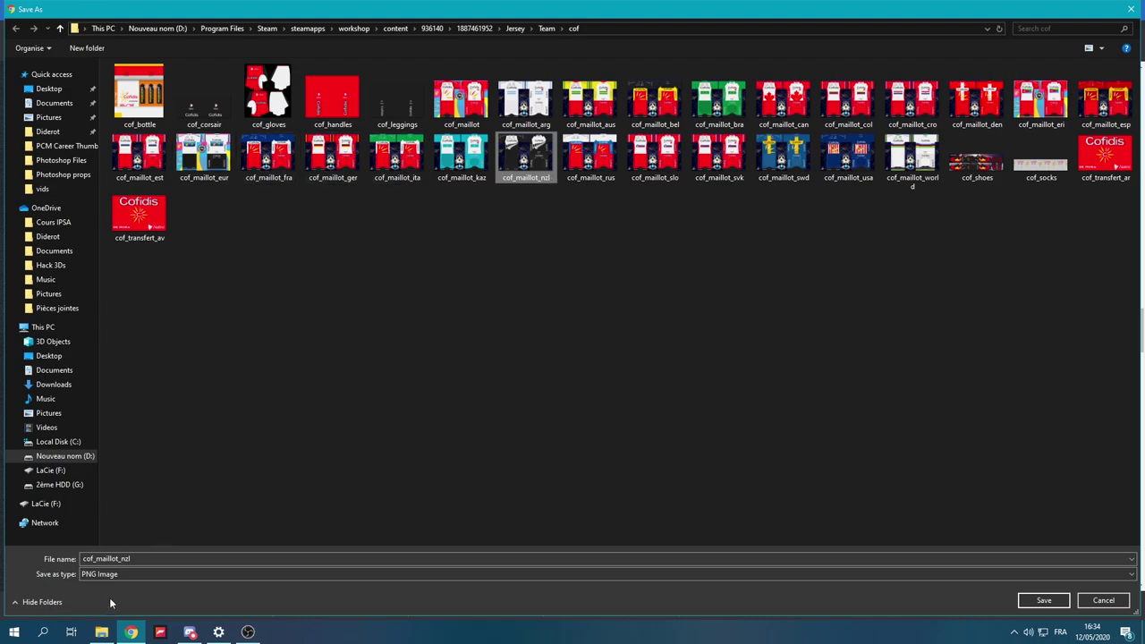
double_click(90, 559)
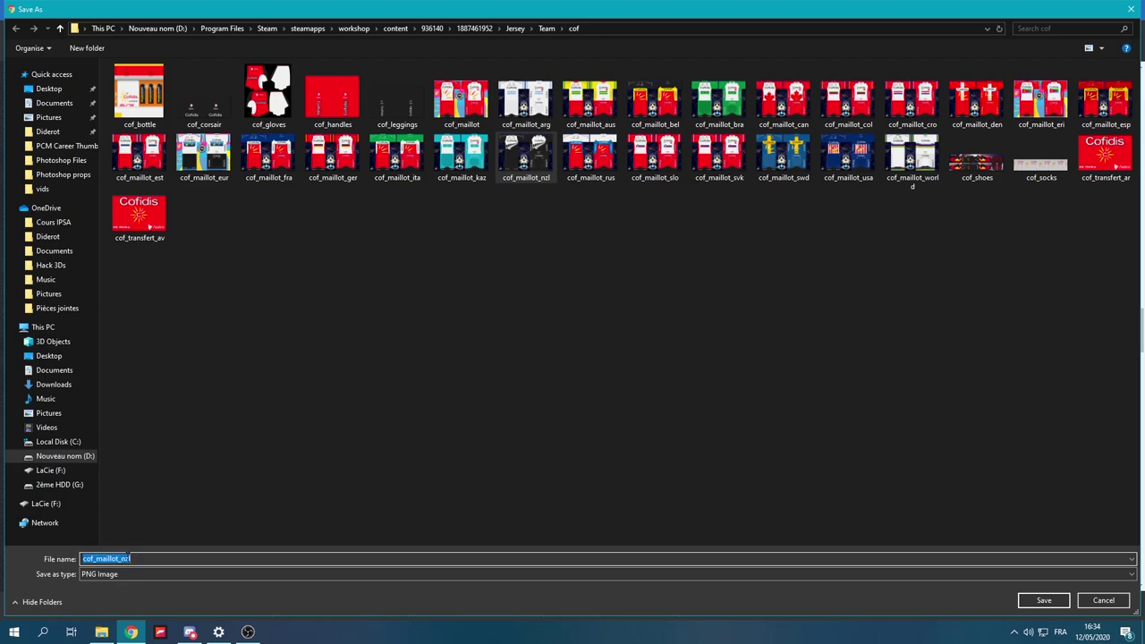
click(120, 558)
Finish saving the Norway kit as cof_maillot_nor.png.
text(n)
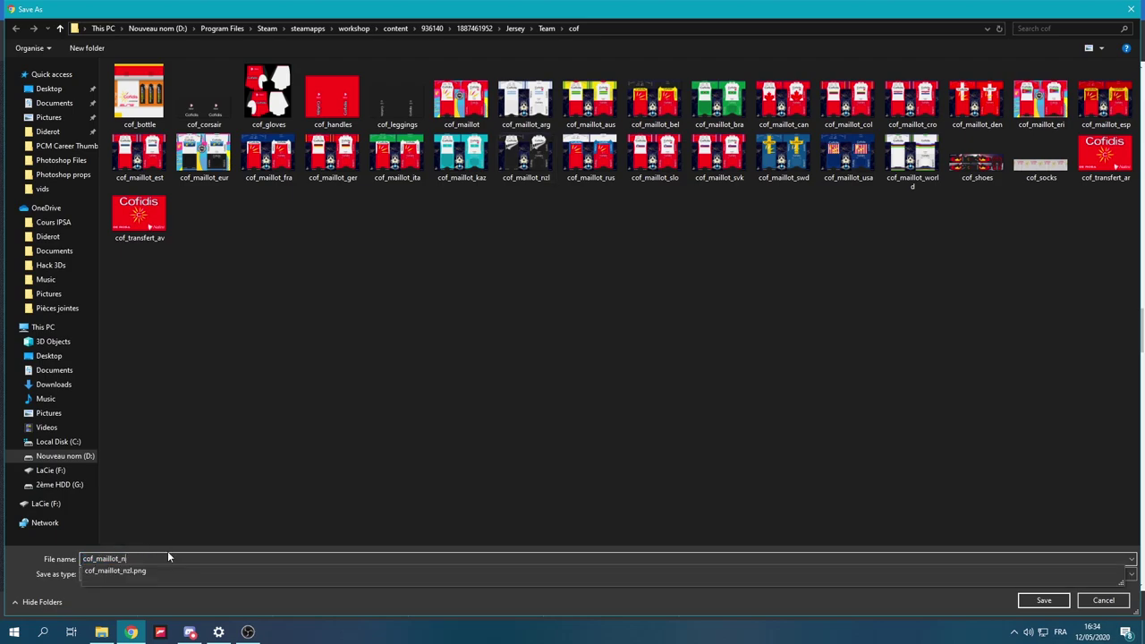
text(or)
key(Return)
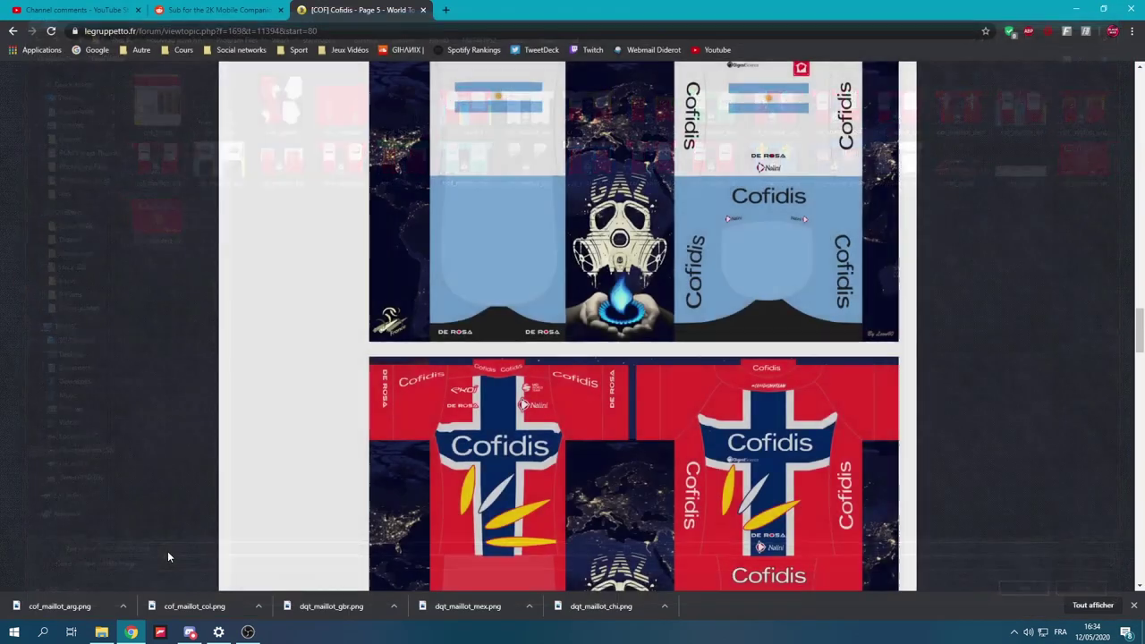
scroll(302, 401, down, 8)
scroll(302, 401, down, 3)
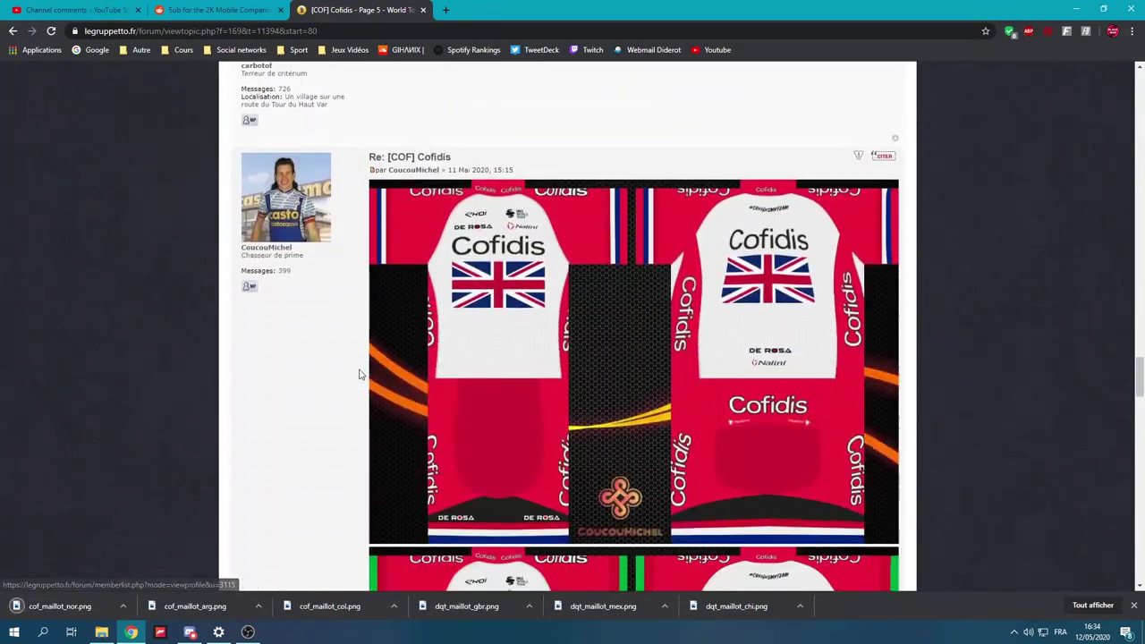
scroll(593, 303, down, 2)
Save the Great Britain jersey image as cof_maillot_gbr.
right_click(629, 215)
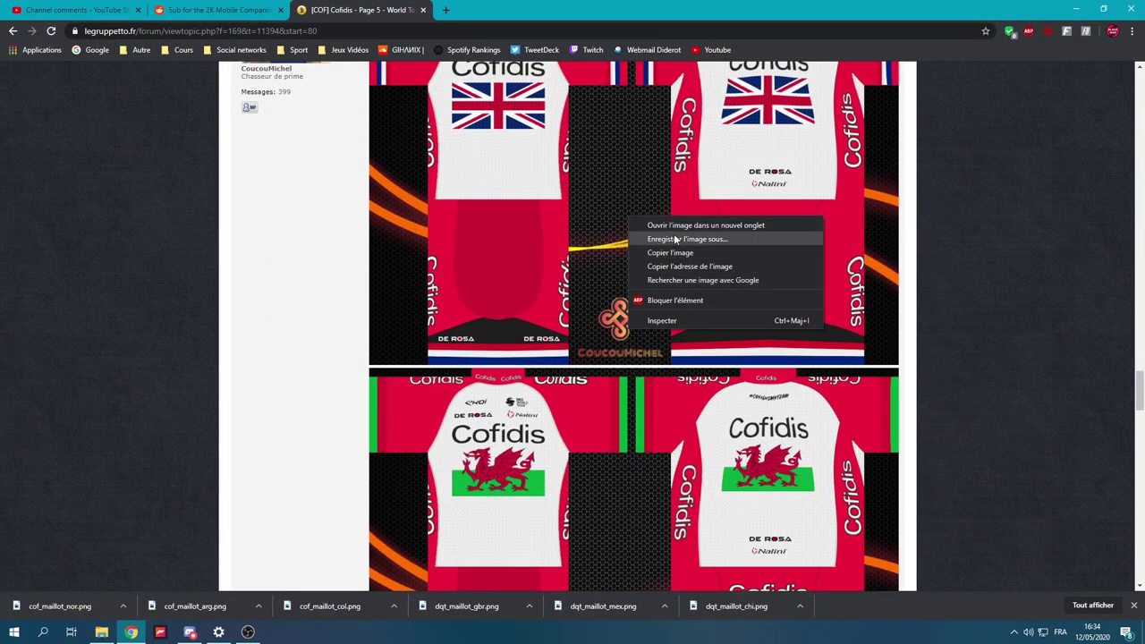
click(666, 239)
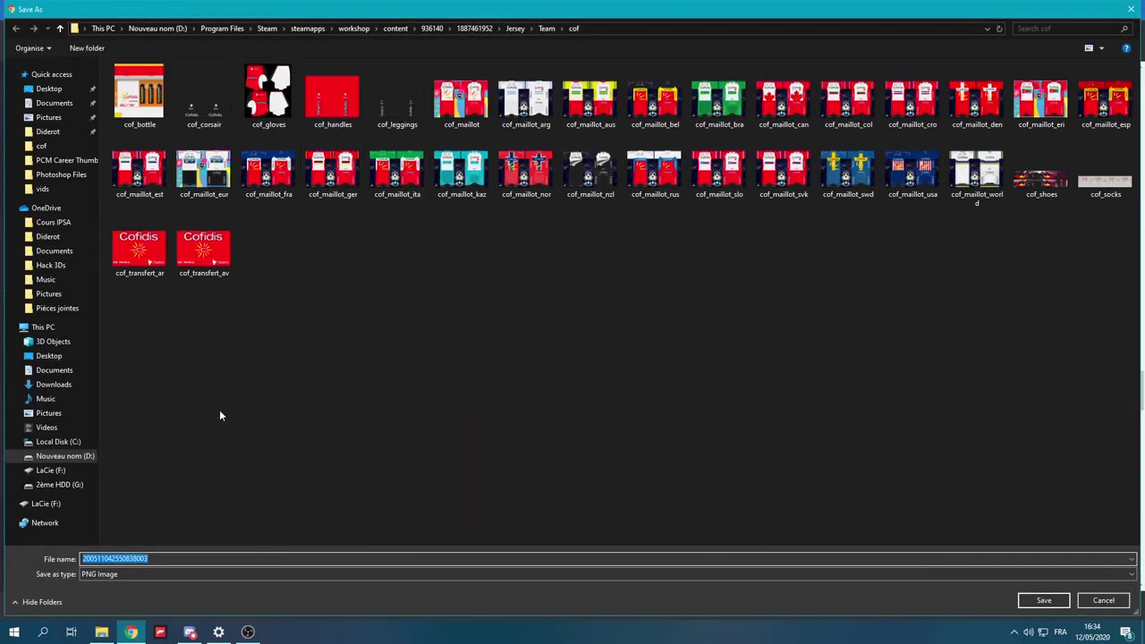
text(cof_maillot_gbr)
key(Return)
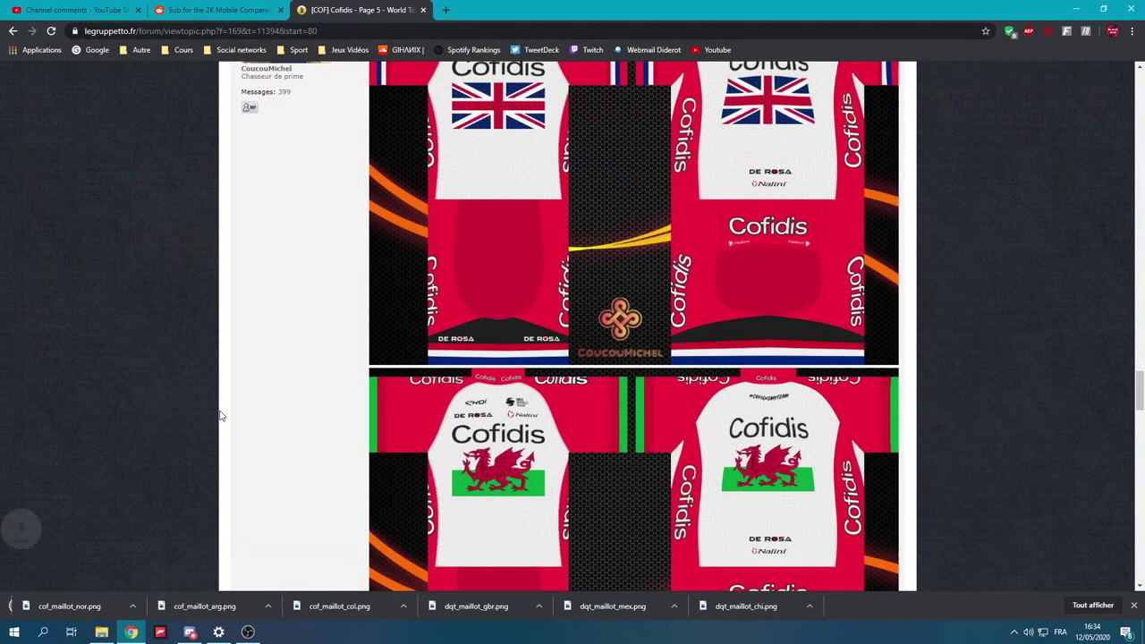
Save the Wales jersey image as cof_maillot_wal.
scroll(462, 390, down, 2)
right_click(633, 340)
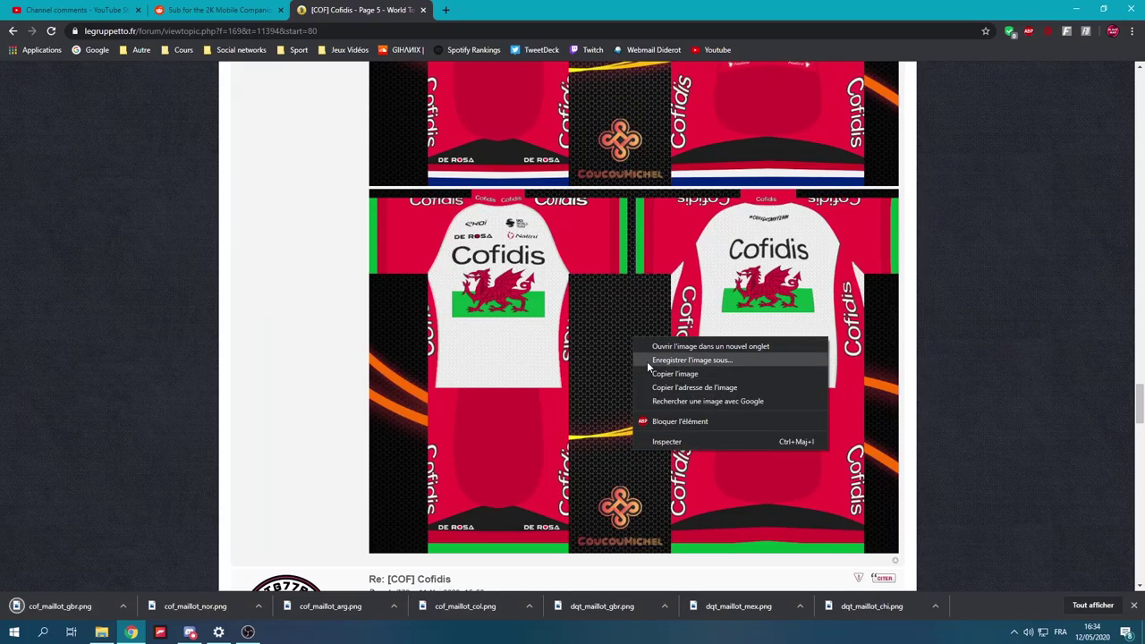
click(647, 360)
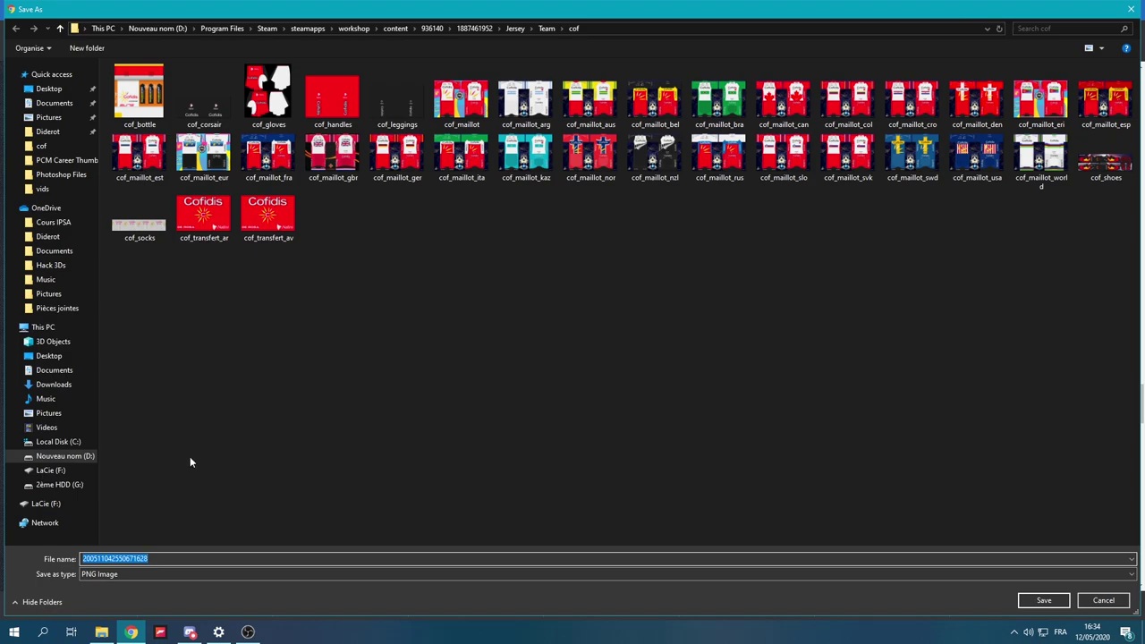
text(g)
text(cof)
text(_maillot_wal)
key(Return)
Dismiss the downloads bar and save the yellow Tour jersey as cof_maillot_time_tour.png.
scroll(260, 419, down, 15)
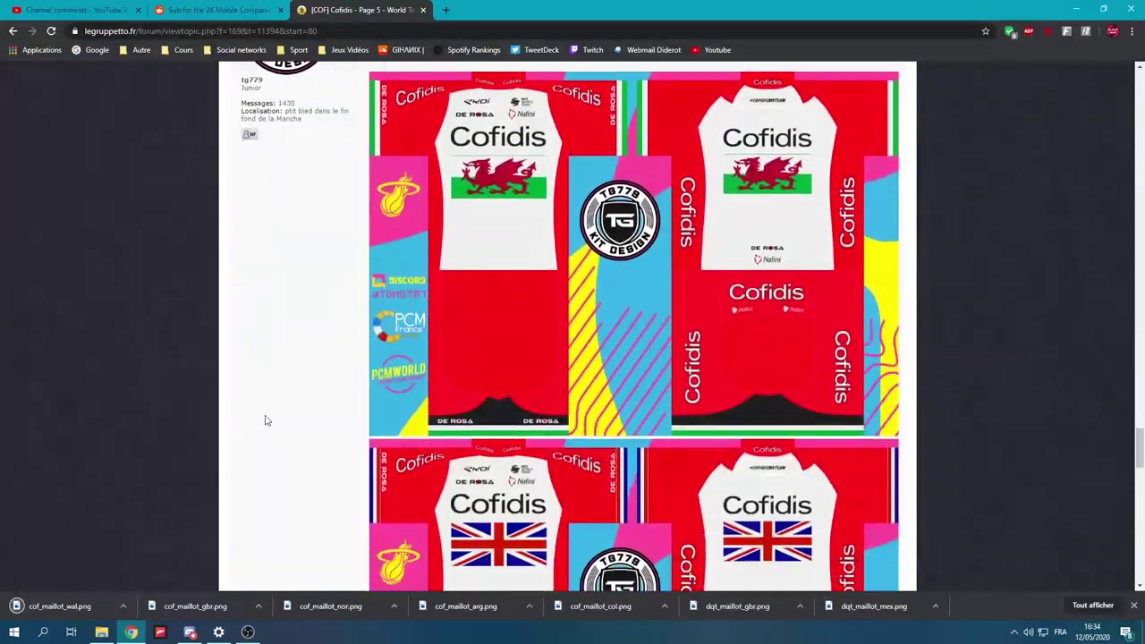
scroll(266, 422, down, 2)
scroll(265, 422, up, 2)
scroll(304, 416, down, 1)
scroll(398, 413, down, 2)
scroll(398, 413, down, 10)
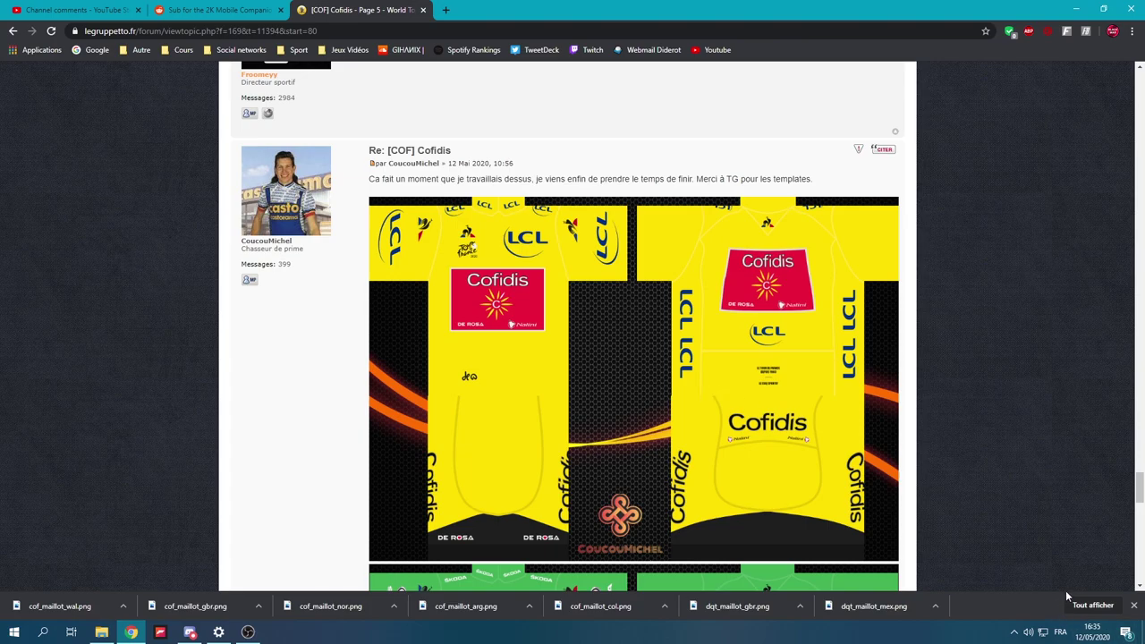
click(1134, 606)
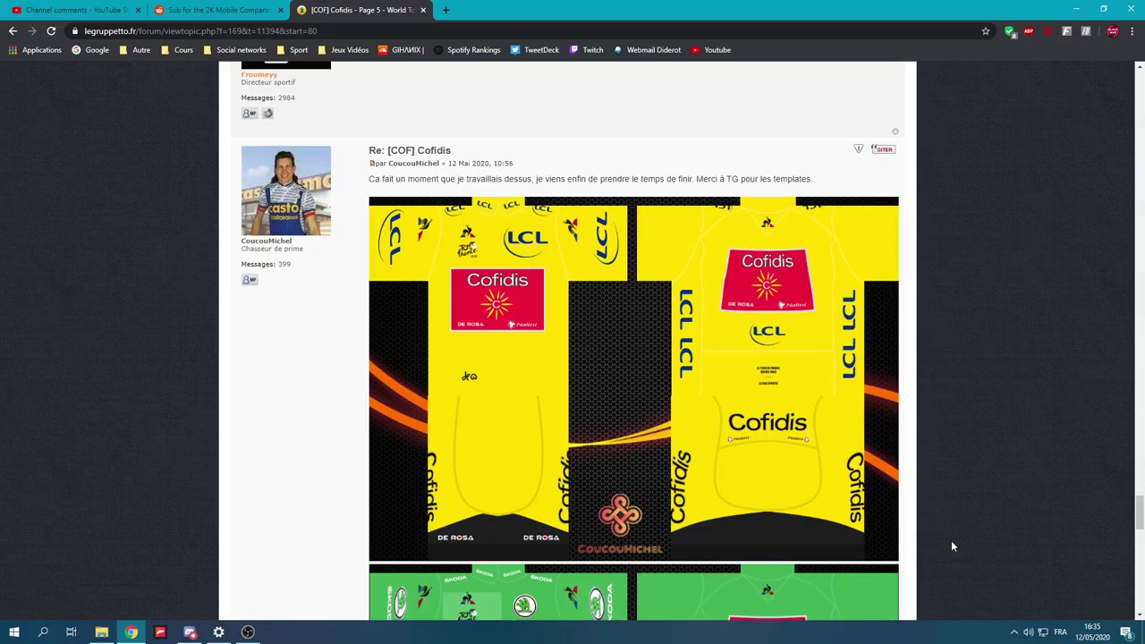
right_click(595, 389)
click(612, 415)
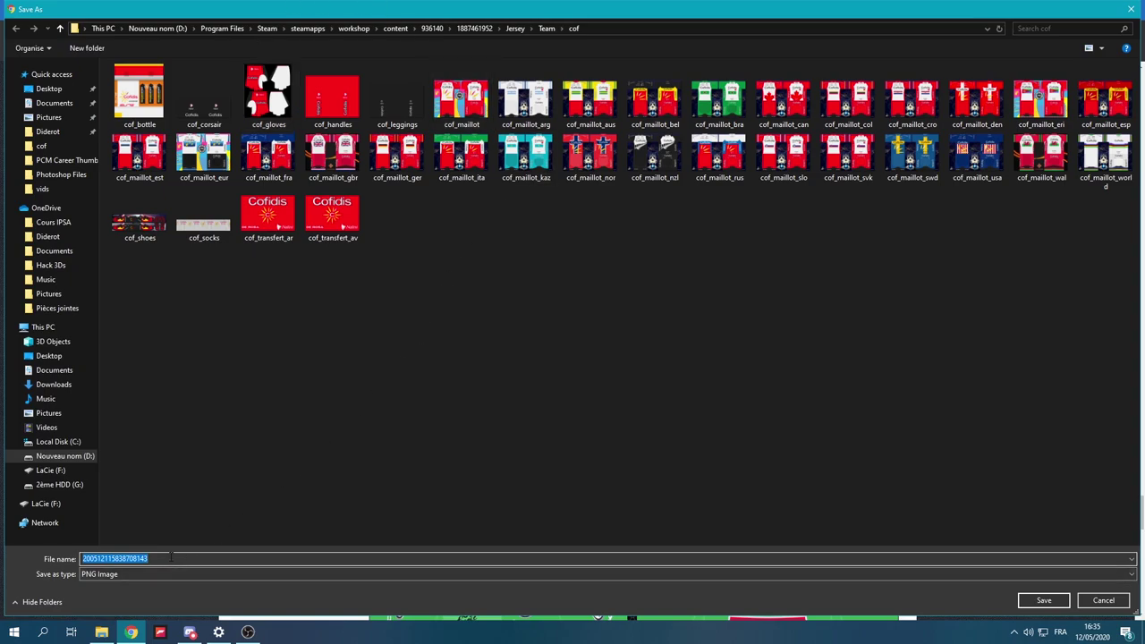
text(cof)
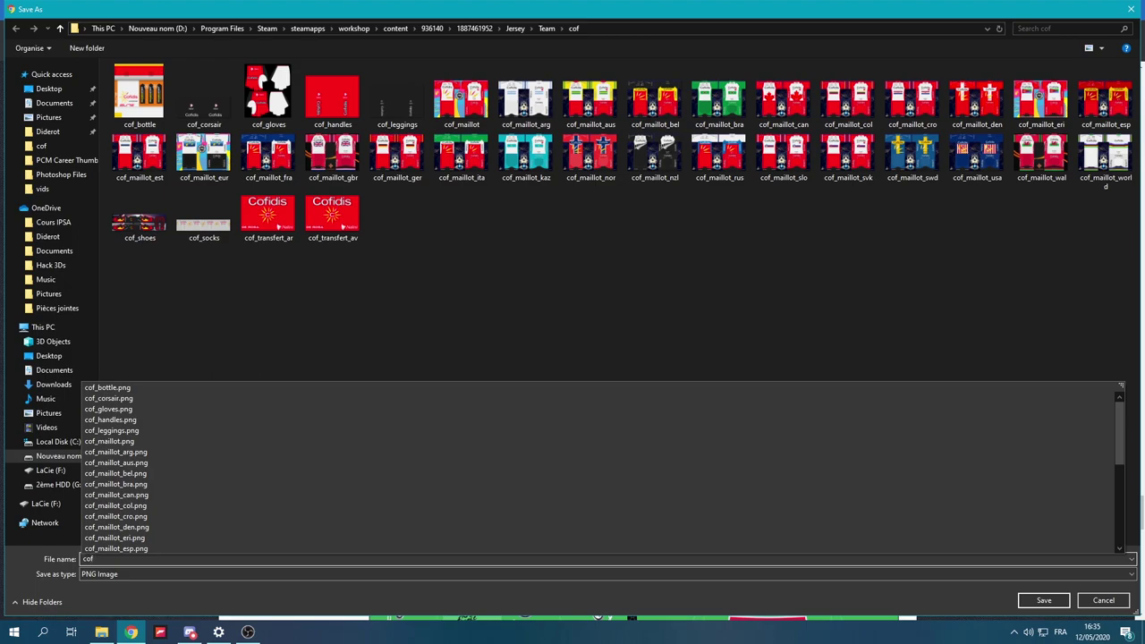
text(_maillot_)
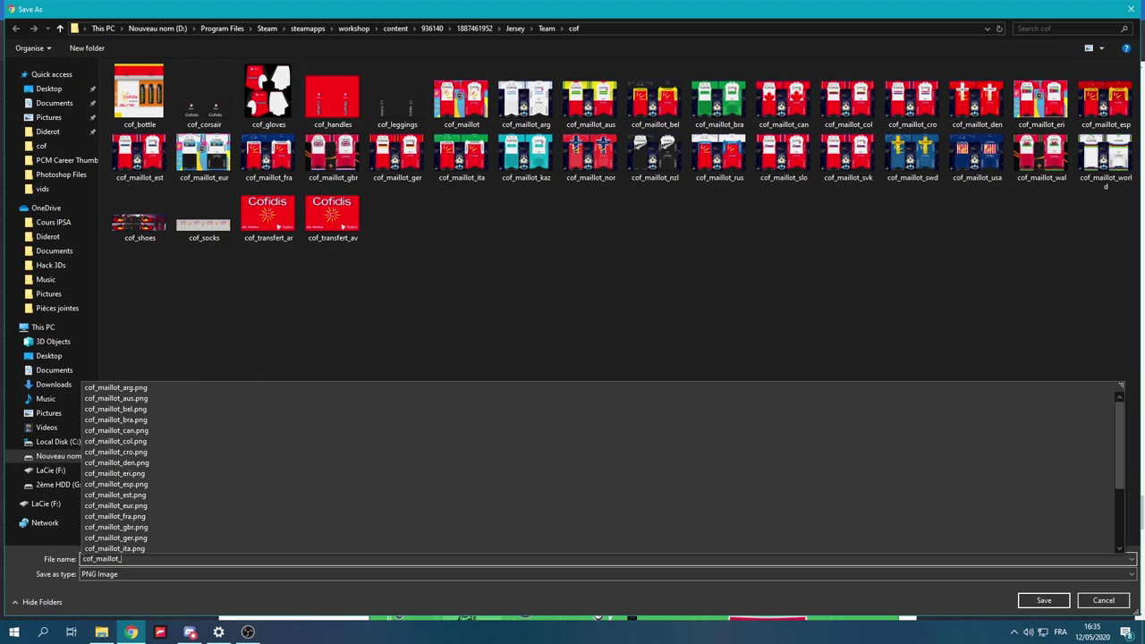
text(time_tour)
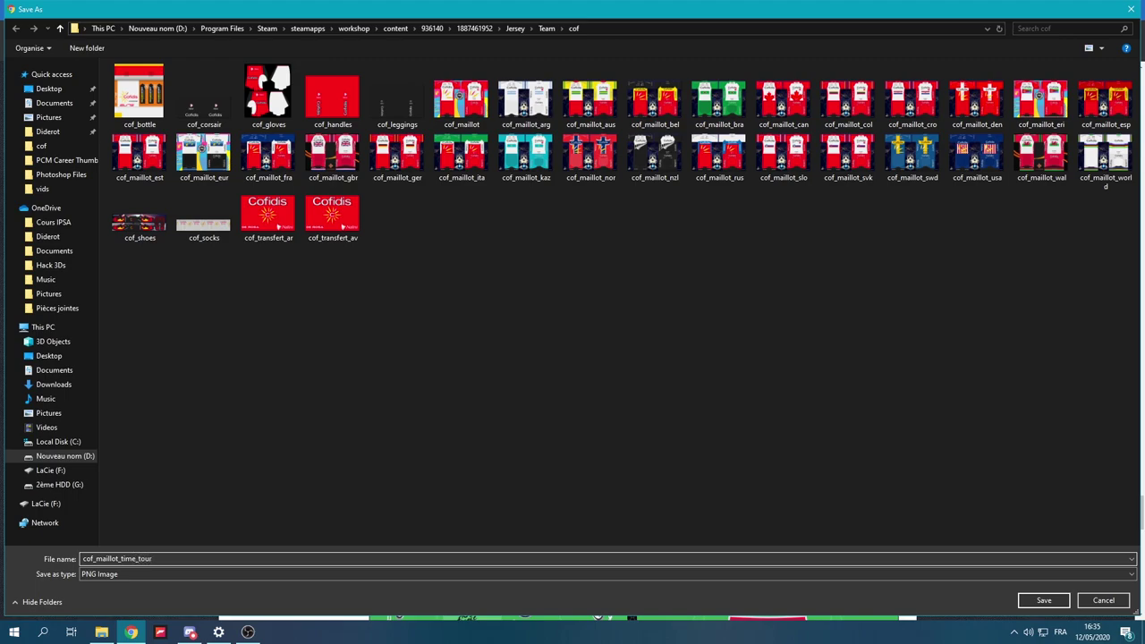
key(Return)
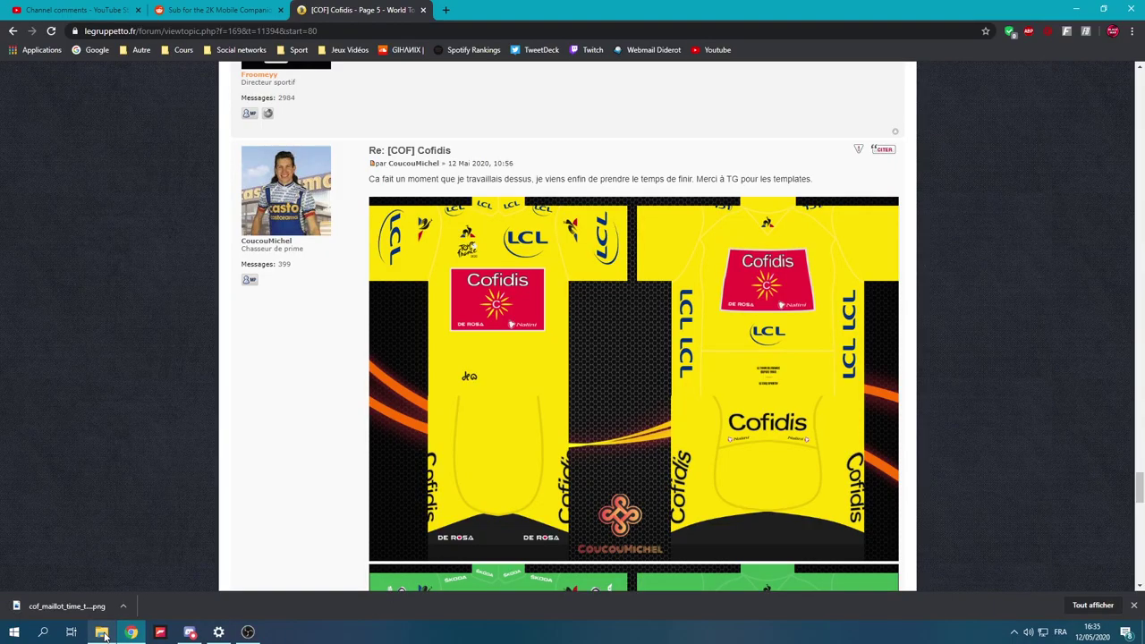
click(102, 632)
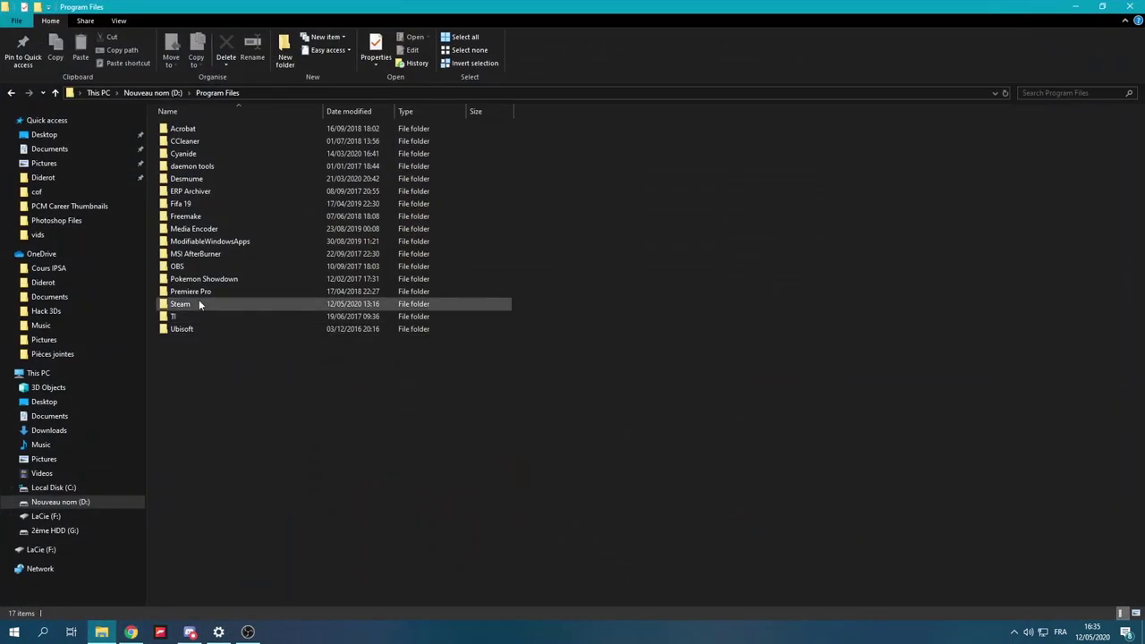
double_click(206, 304)
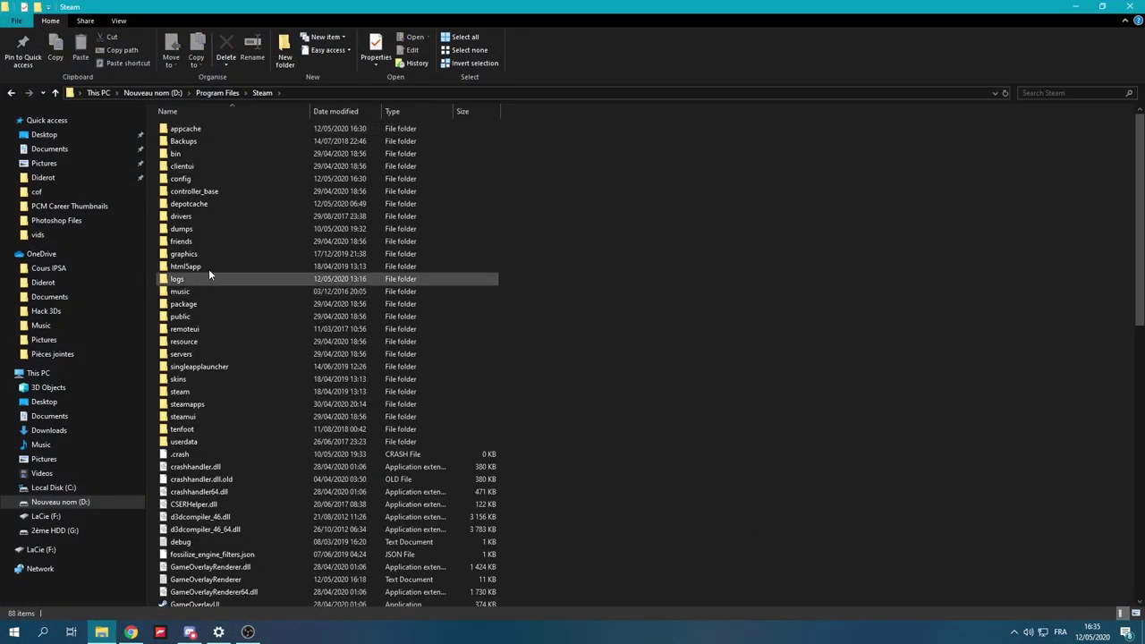
double_click(200, 400)
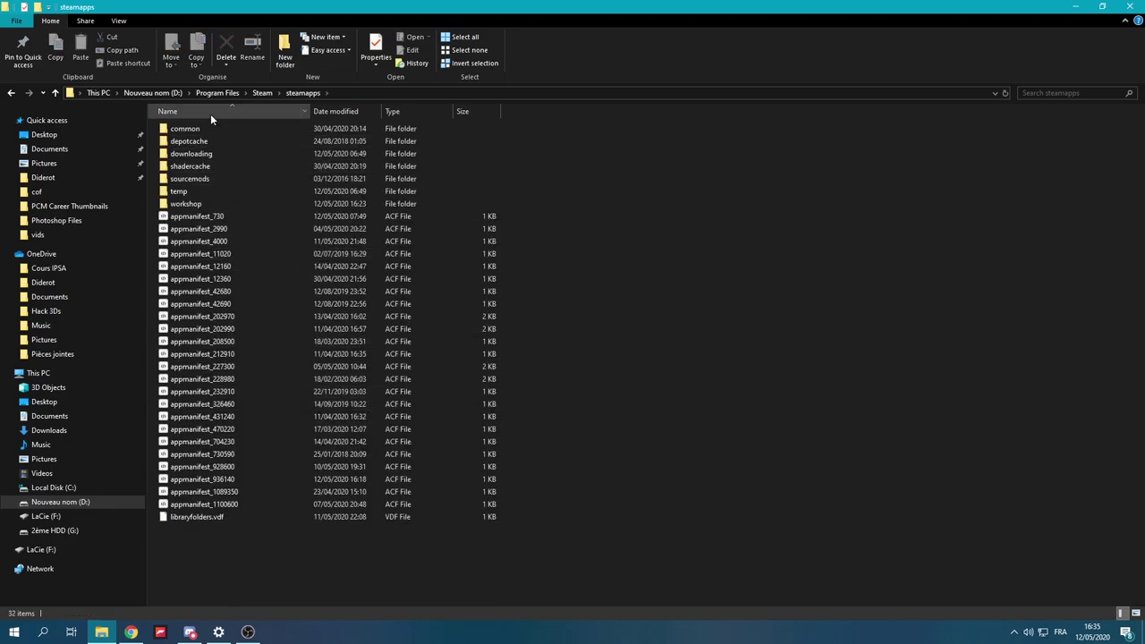
double_click(221, 206)
double_click(217, 131)
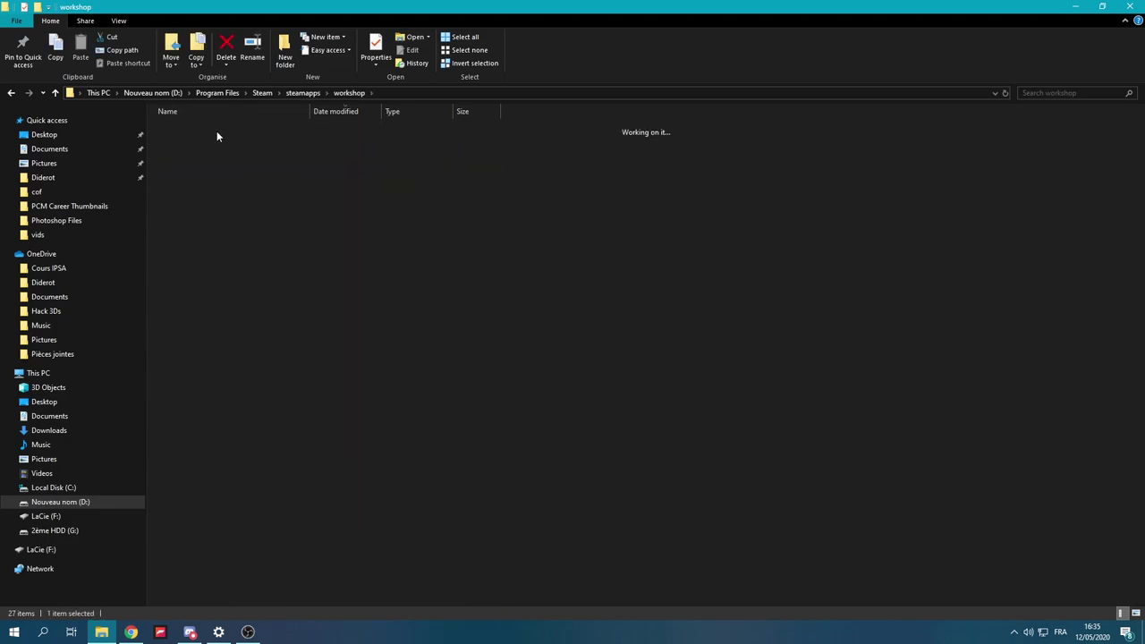
double_click(202, 144)
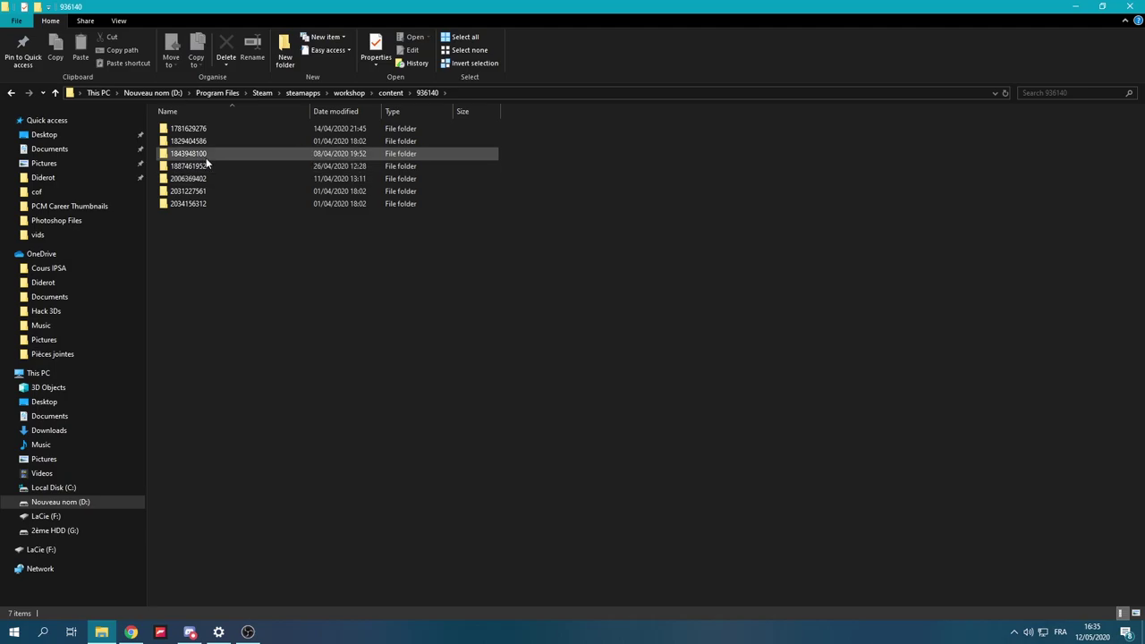
double_click(211, 166)
Open Jersey\Team\tbm to view the tbm team's jersey files.
double_click(193, 129)
double_click(207, 153)
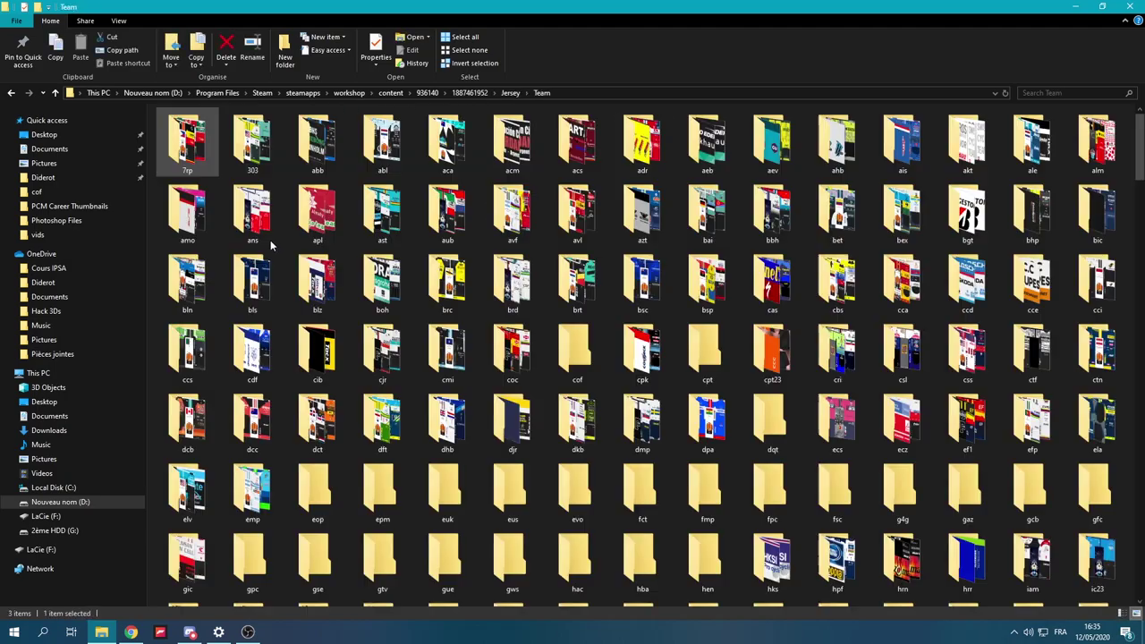
scroll(483, 357, down, 5)
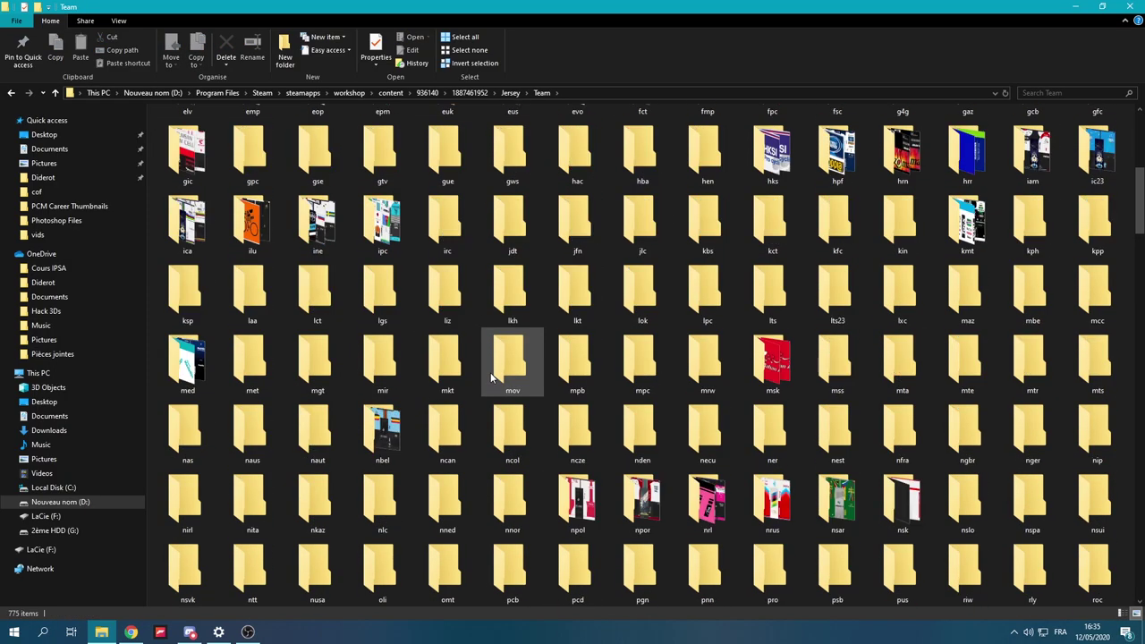
scroll(490, 372, down, 10)
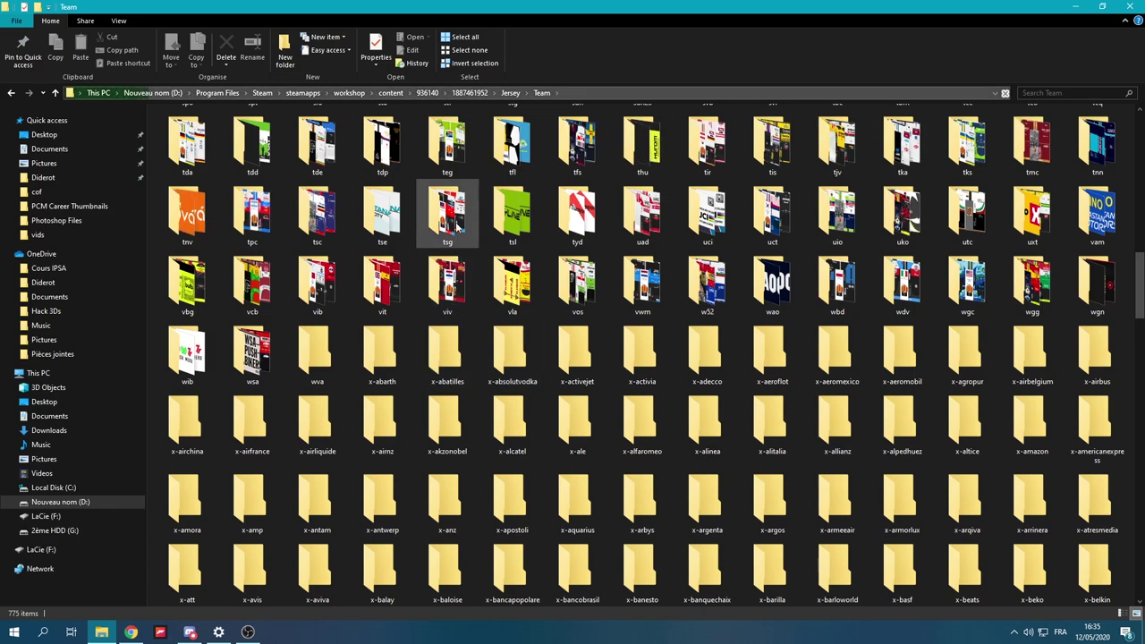
scroll(456, 229, up, 3)
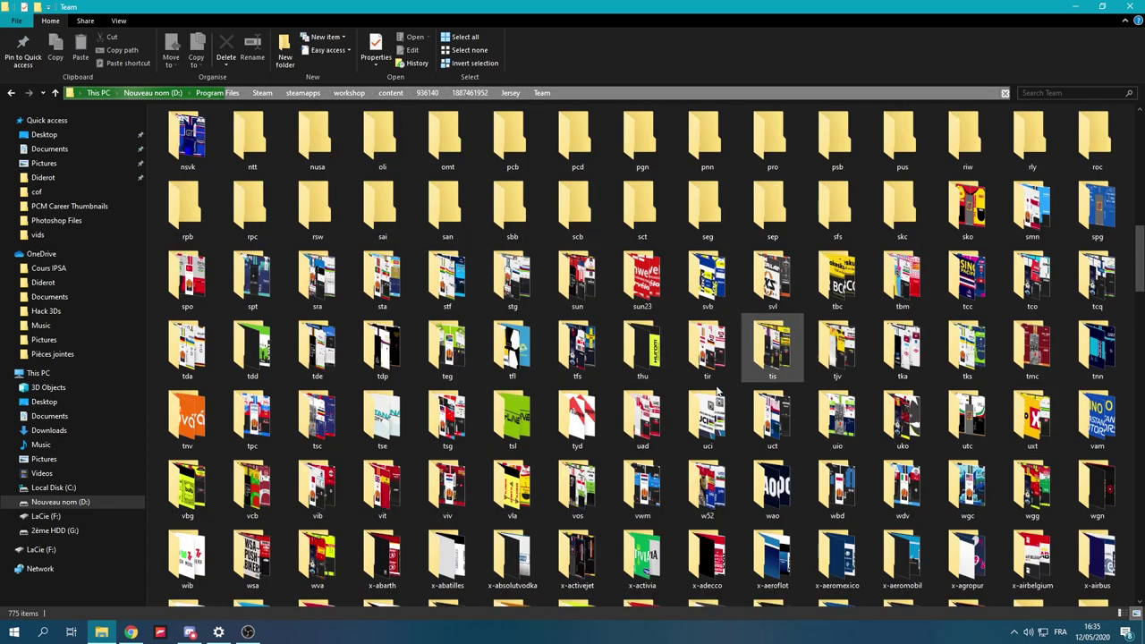
double_click(902, 278)
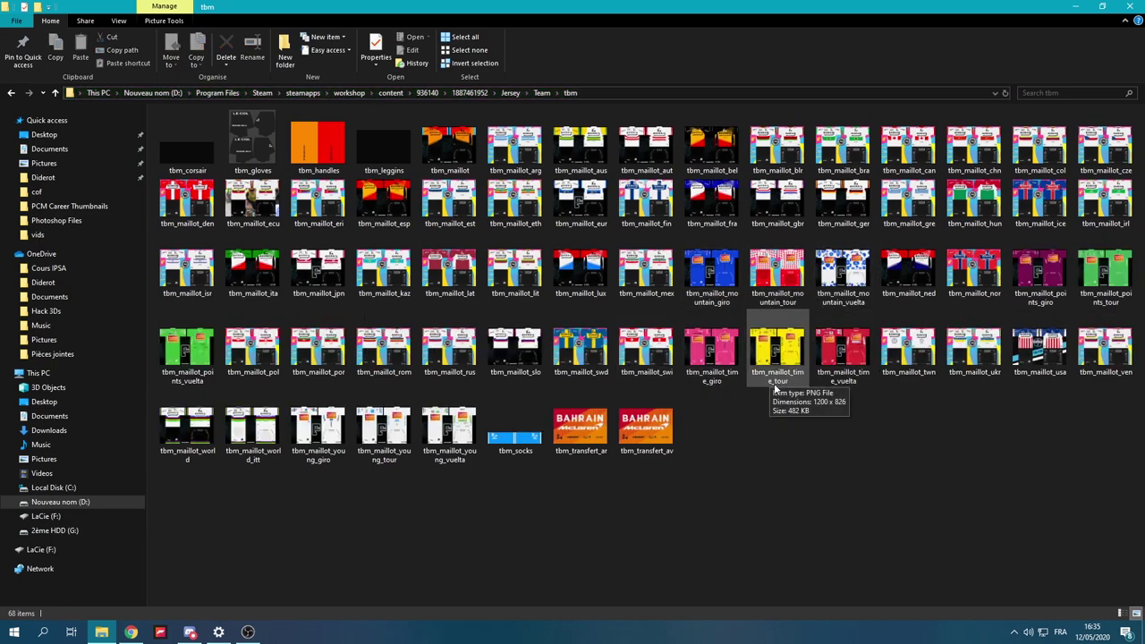
Start saving the green Cofidis jersey, selecting 'time' in the reused cof_maillot_time_tour name.
click(1077, 6)
scroll(658, 342, down, 3)
scroll(658, 343, down, 1)
right_click(633, 358)
click(666, 383)
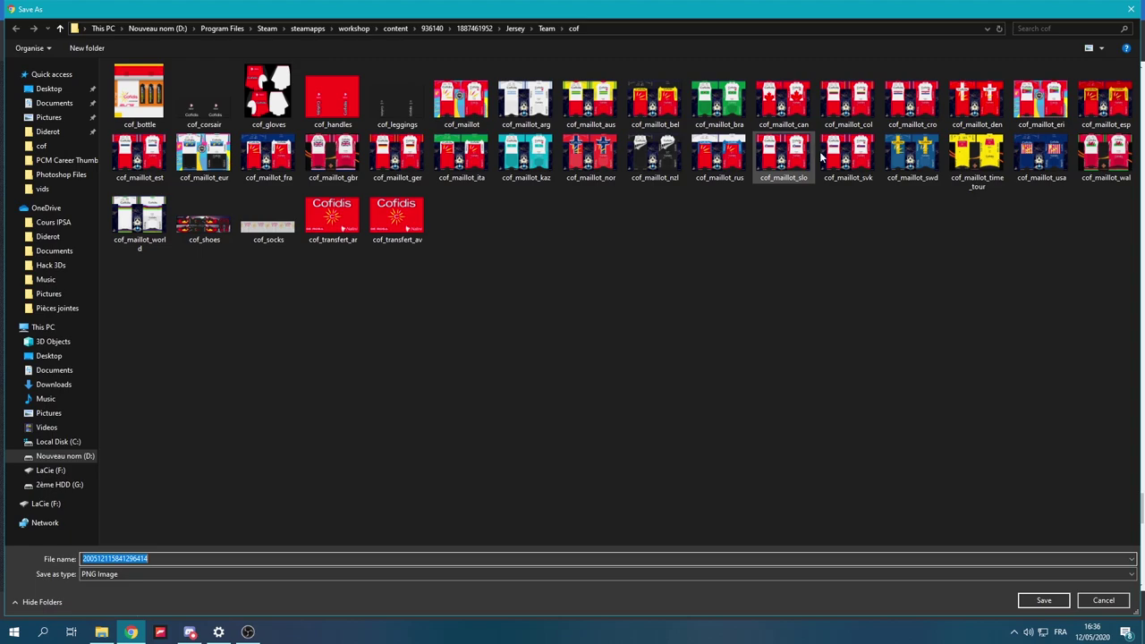
click(979, 179)
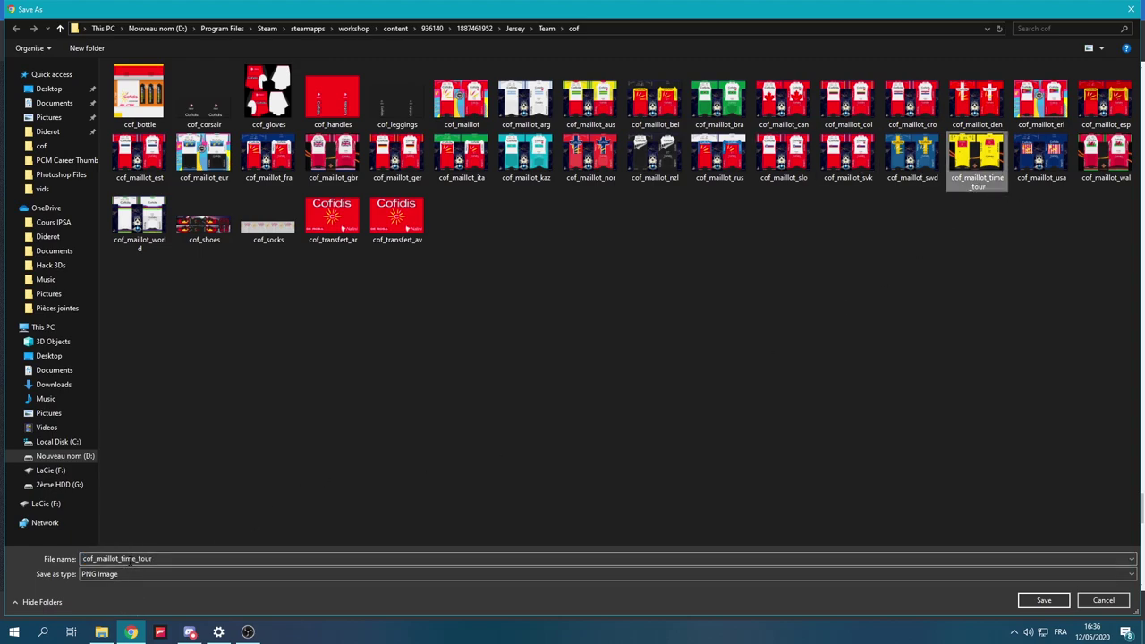
double_click(130, 558)
click(130, 560)
double_click(129, 561)
click(124, 559)
drag(121, 559, 136, 561)
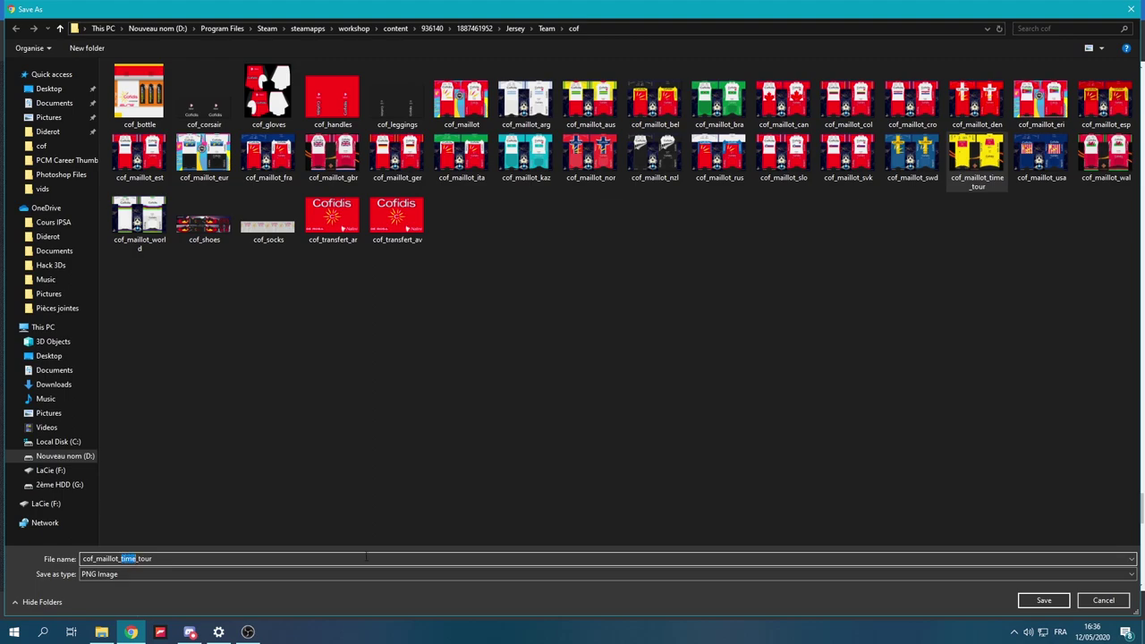
Save the green jersey as cof_maillot_points_tour.
text(points)
key(Return)
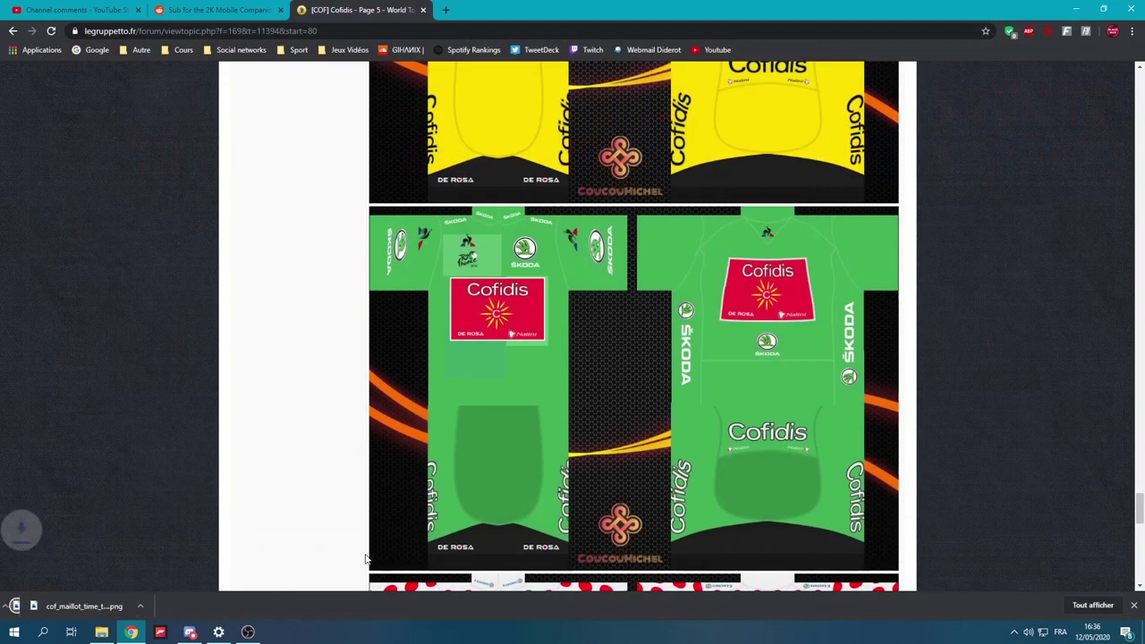
scroll(238, 507, down, 1)
scroll(237, 506, down, 2)
Save the polka-dot jersey as cof_maillot_mountain_tour, based on the cof_maillot_time_tour name.
right_click(588, 400)
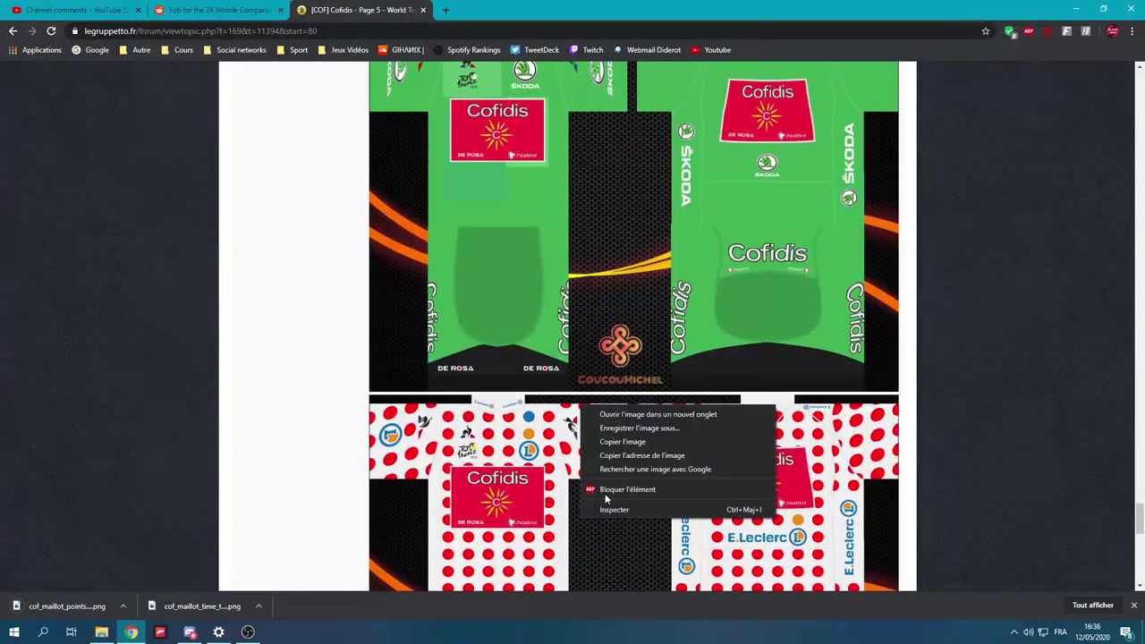
click(608, 436)
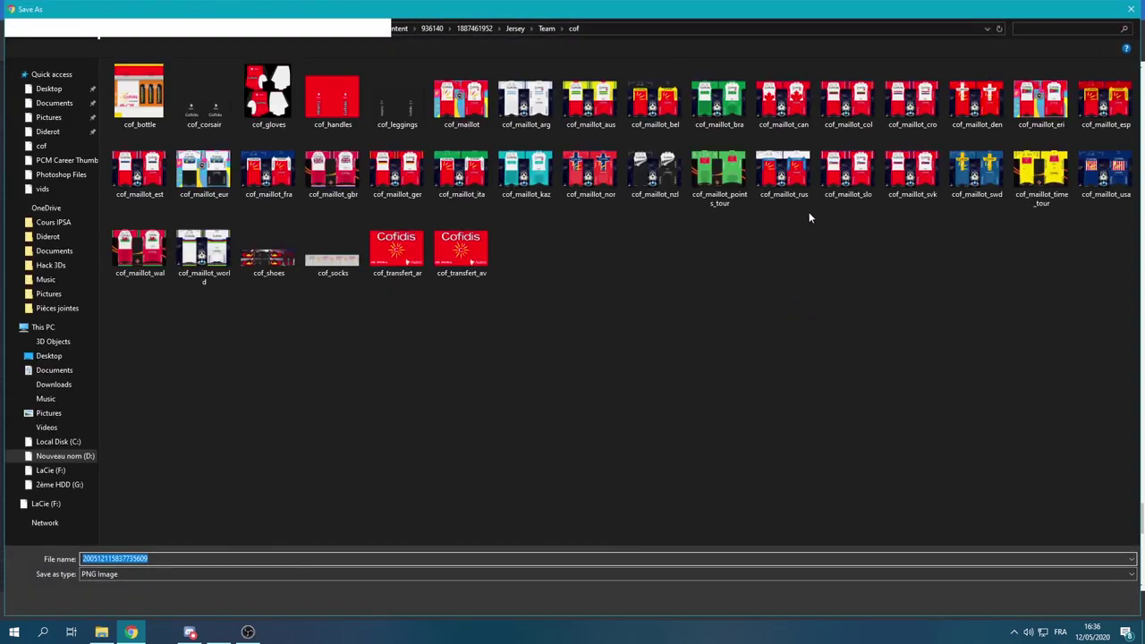
click(977, 170)
click(1030, 188)
click(117, 558)
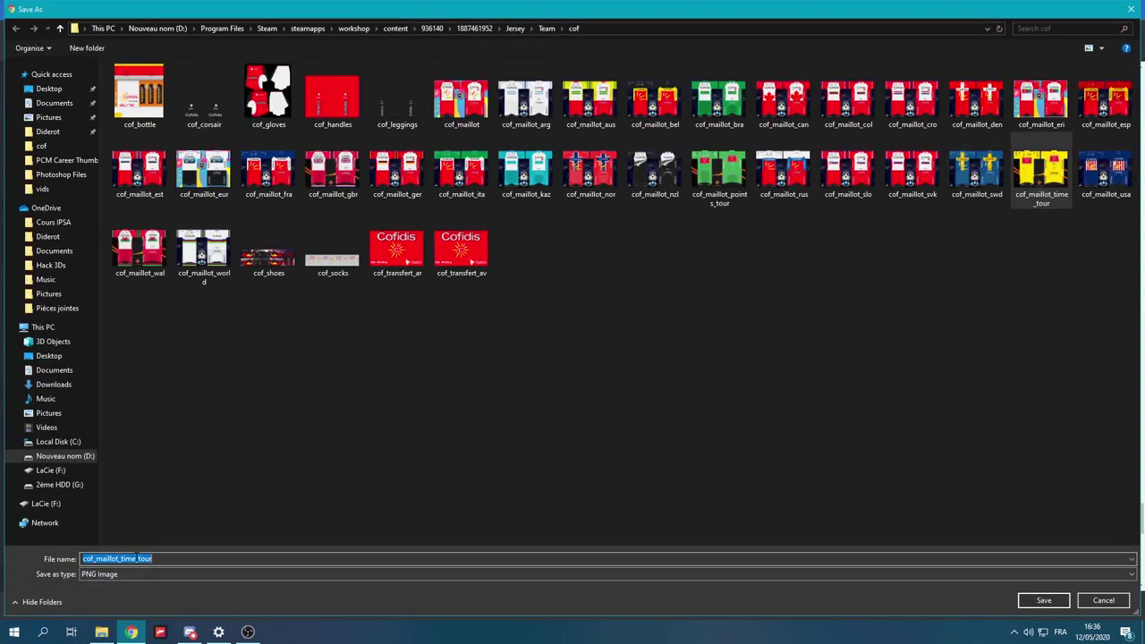
click(122, 559)
drag(121, 559, 140, 560)
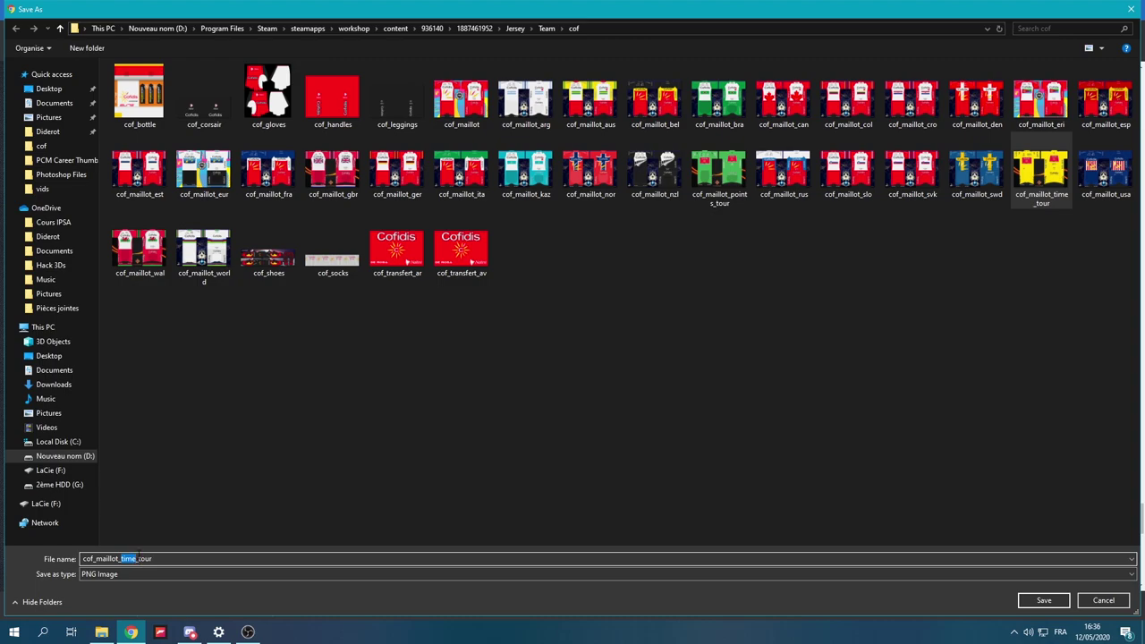
text(mountain)
key(Return)
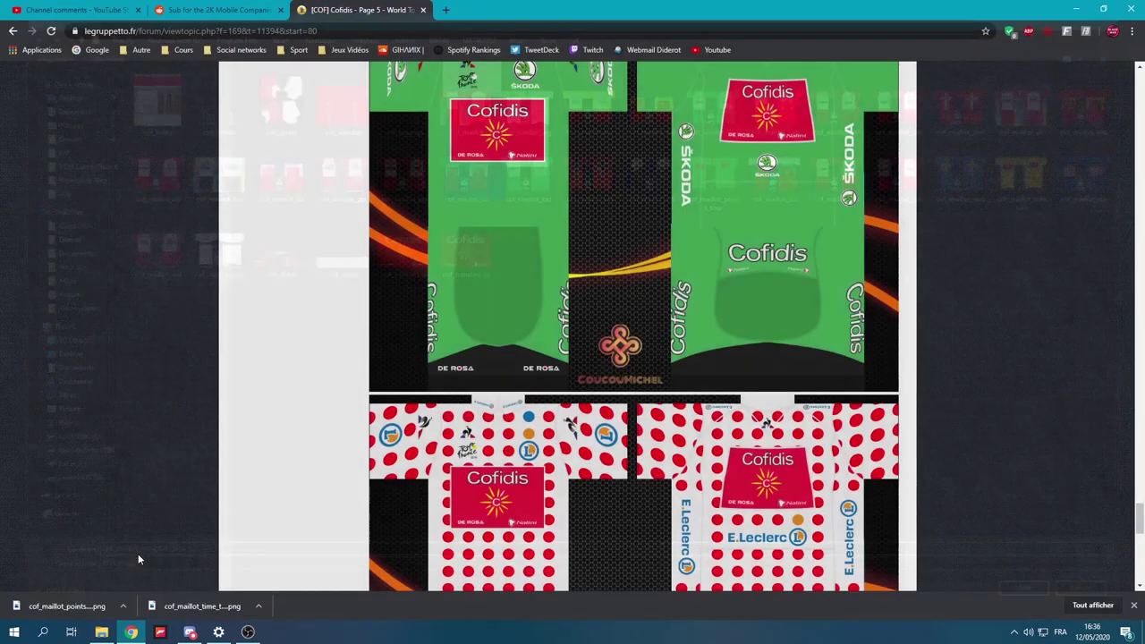
Save the white jersey as cof_maillot_young_tour, based on the cof_maillot_time_tour name.
scroll(650, 304, down, 3)
scroll(650, 318, down, 5)
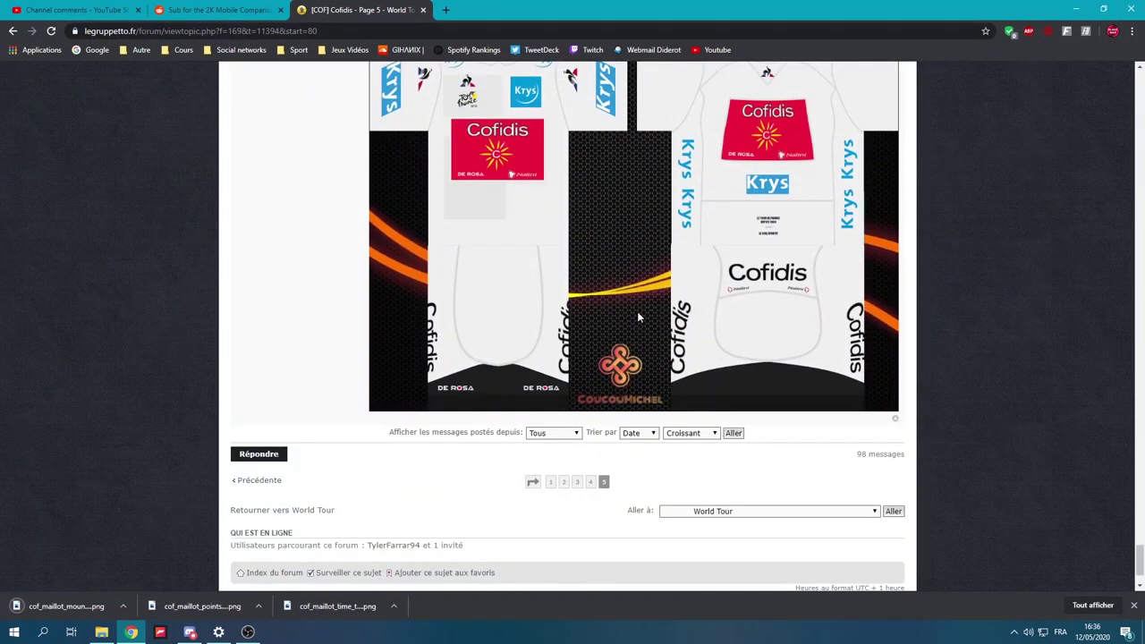
right_click(638, 311)
click(681, 332)
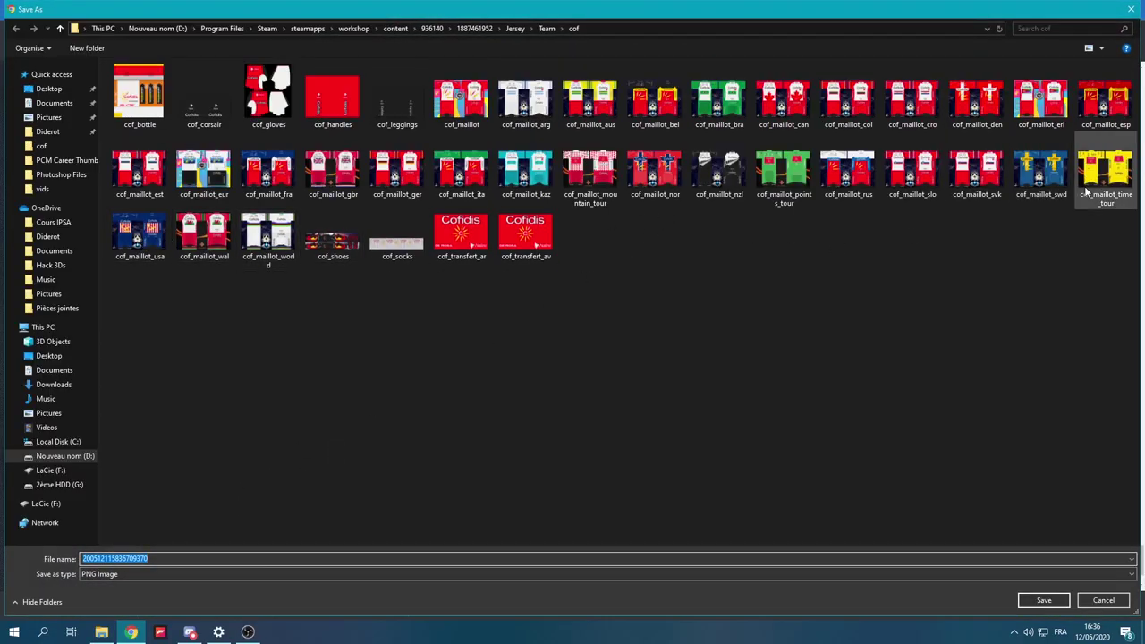
click(1105, 172)
double_click(127, 559)
text(young_tour)
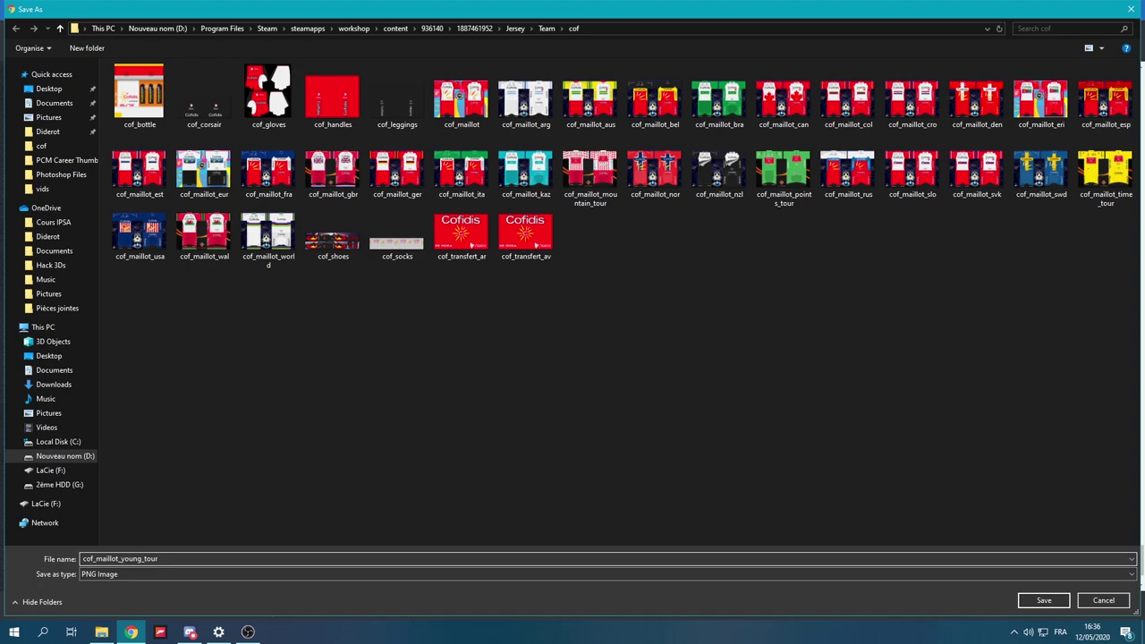
key(Return)
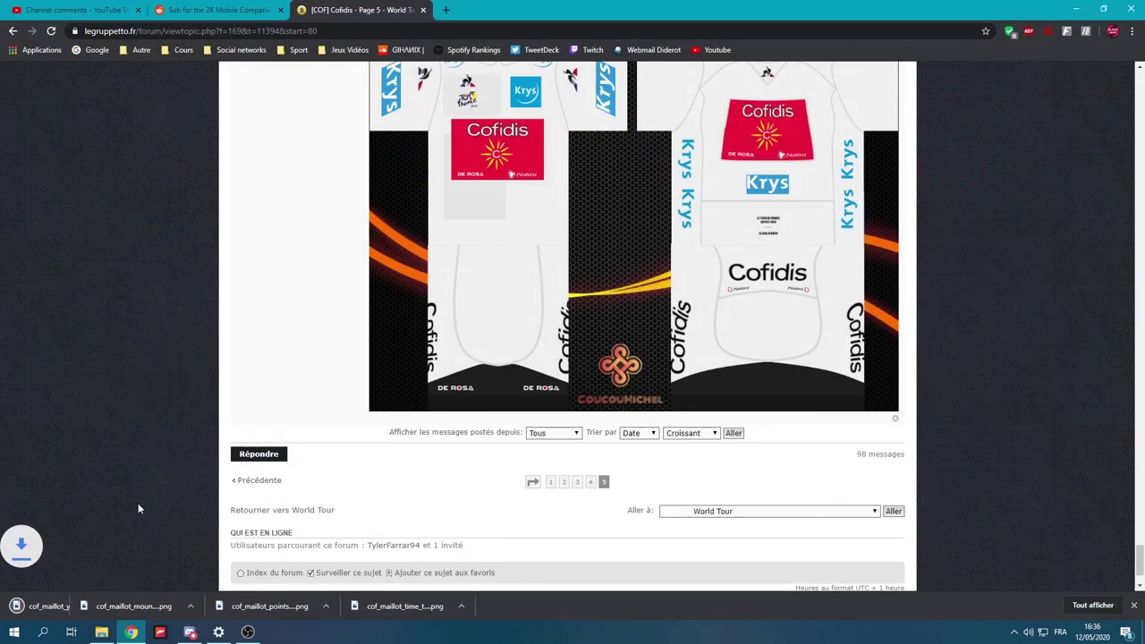
scroll(519, 461, up, 3)
scroll(516, 447, down, 2)
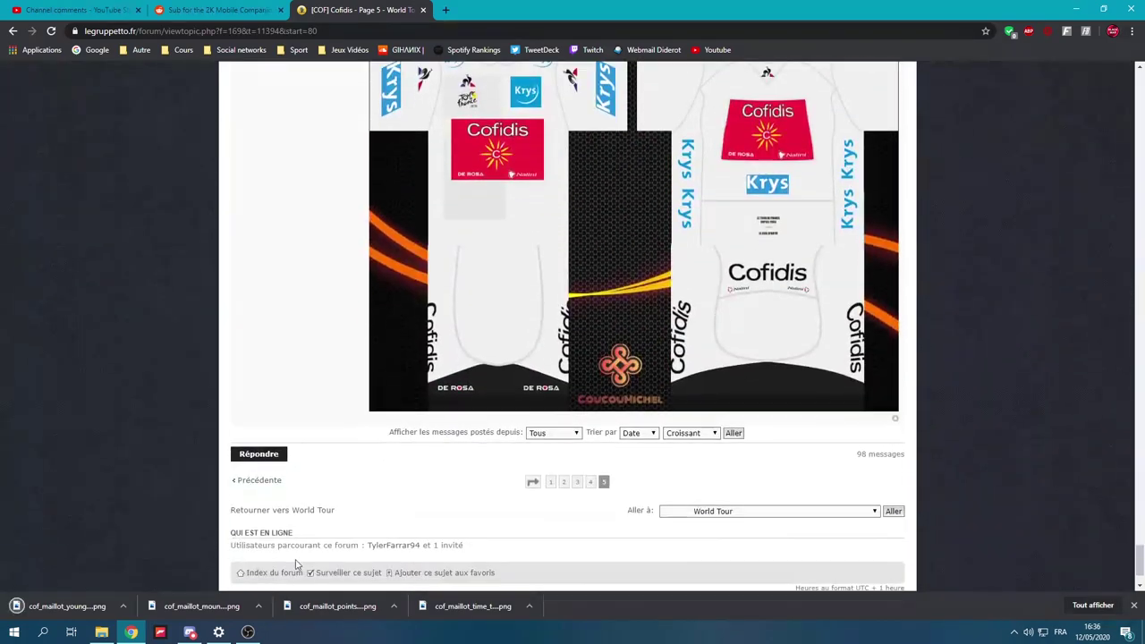
Open page 3 of the UAE Team Emirates topic and reveal the hidden VUELTA jerseys.
click(324, 505)
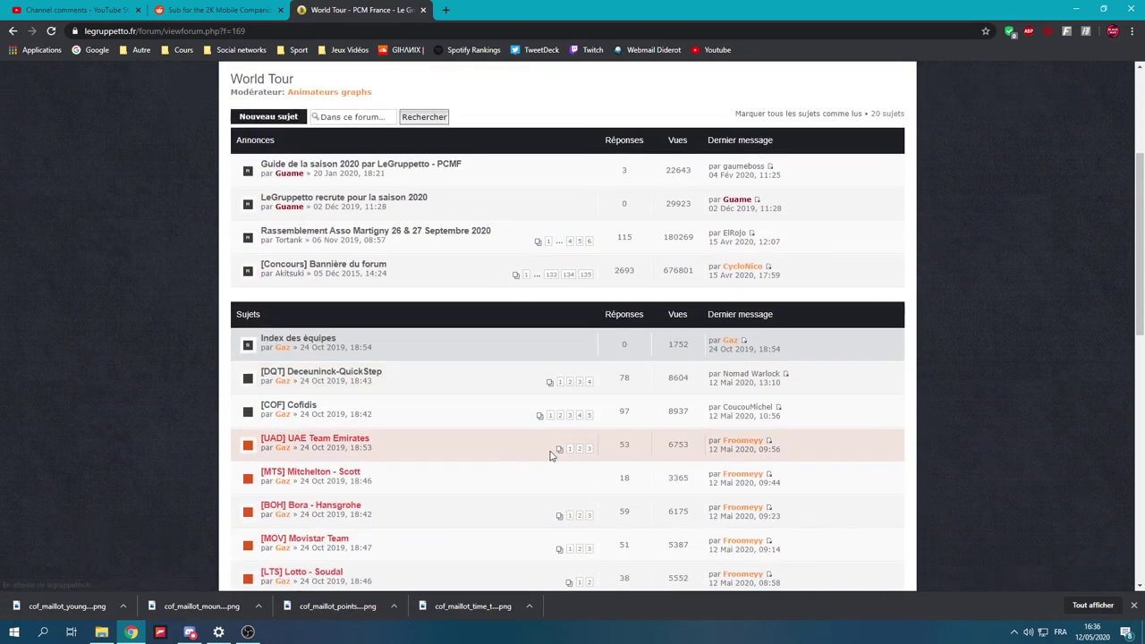
click(586, 449)
scroll(582, 448, down, 5)
scroll(582, 448, down, 20)
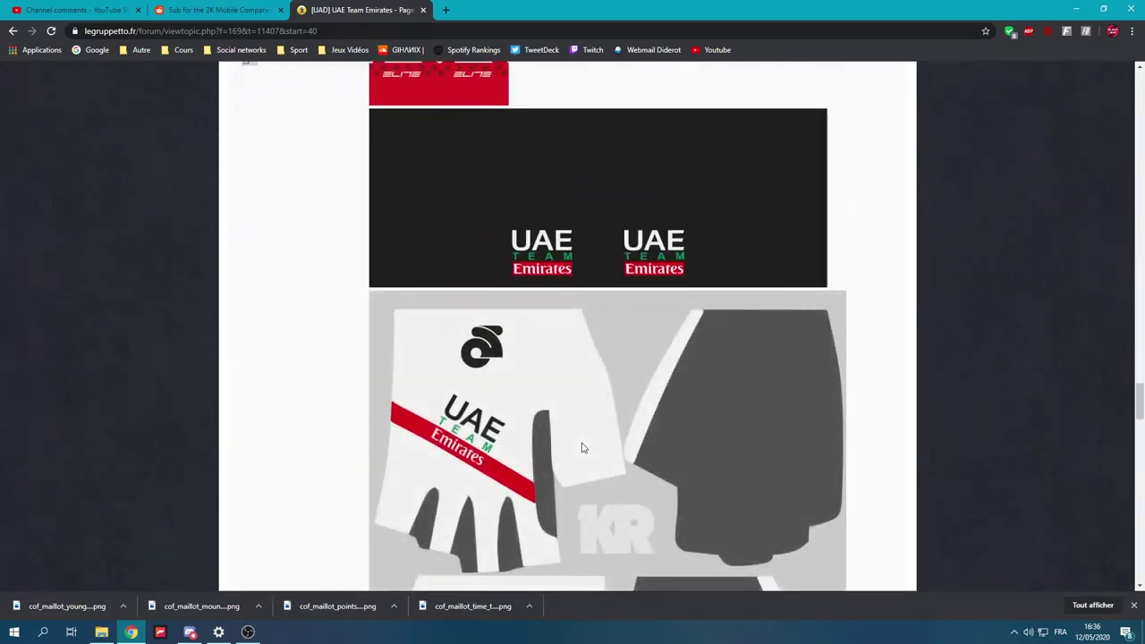
scroll(582, 447, down, 1)
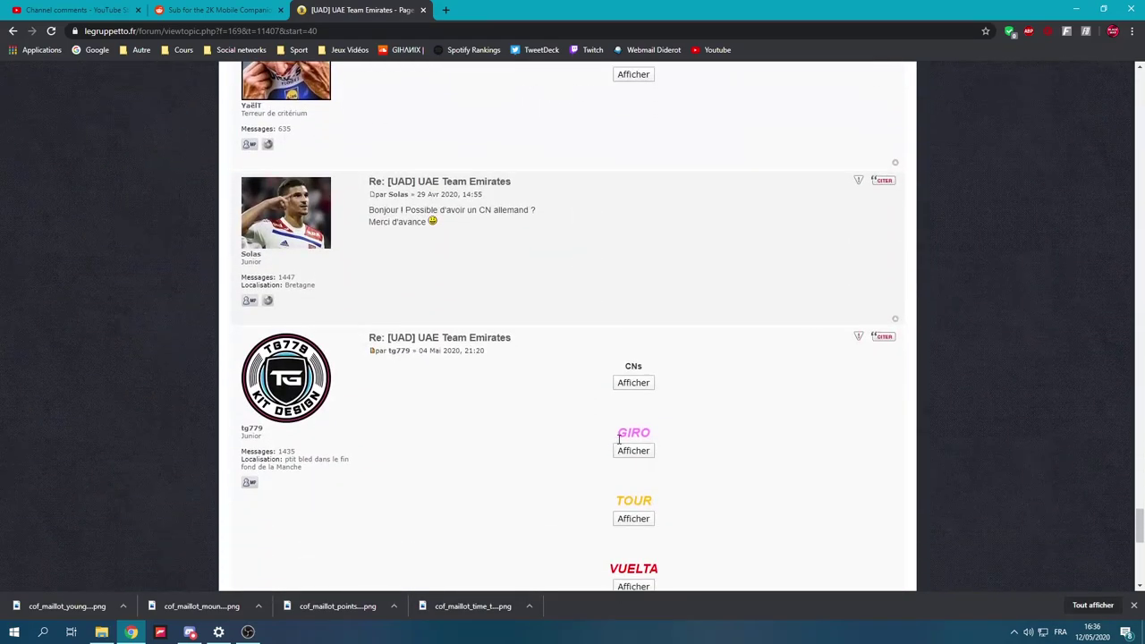
scroll(591, 443, up, 3)
scroll(653, 312, down, 4)
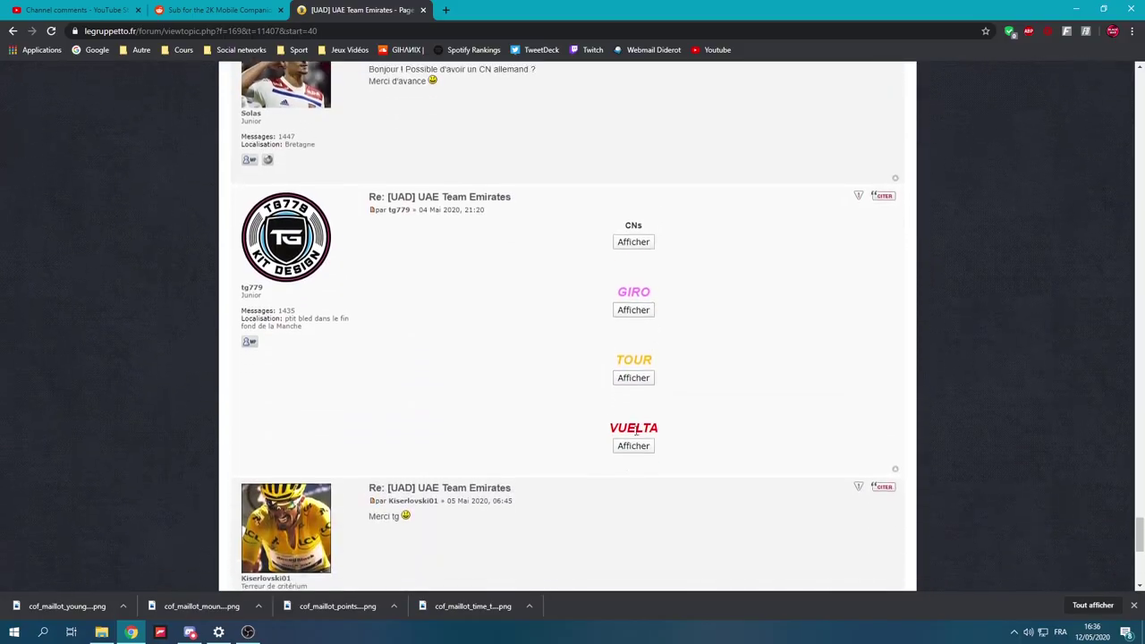
click(631, 408)
scroll(630, 411, down, 1)
scroll(630, 411, down, 1)
Save the red UAE jersey into the Team\uad folder as uad_maillot_time_vuelta.
right_click(583, 407)
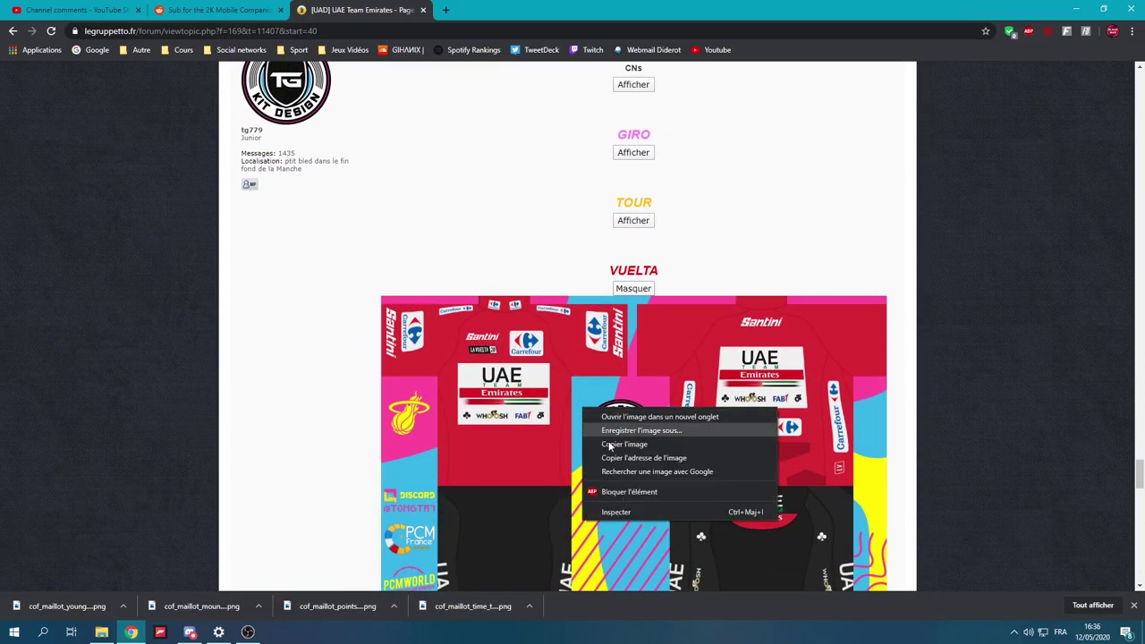
click(612, 427)
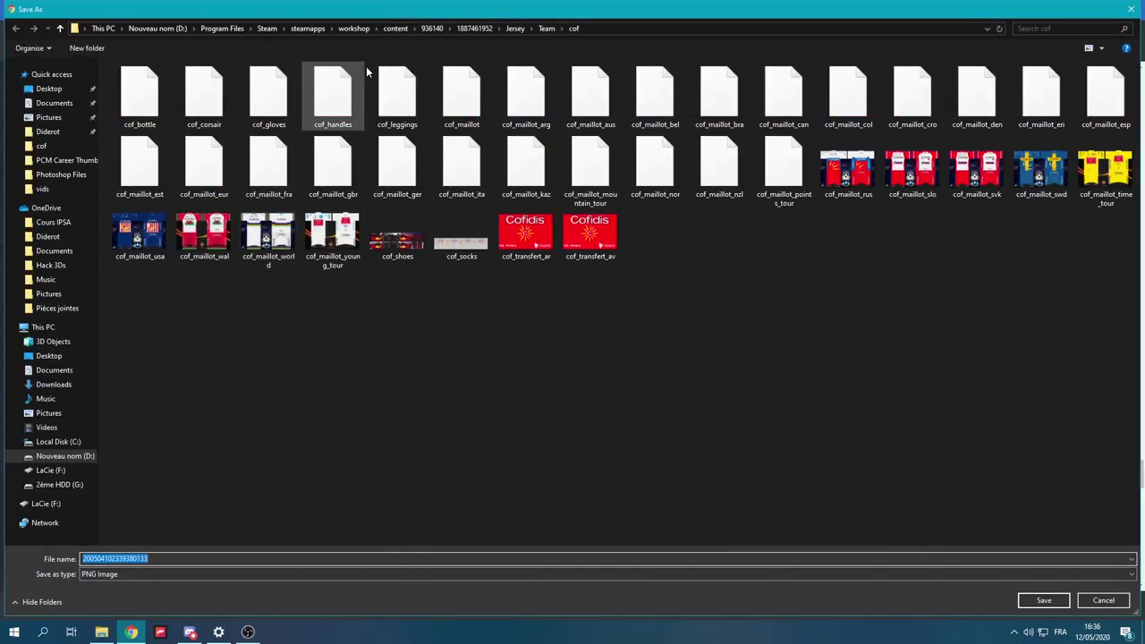
click(546, 29)
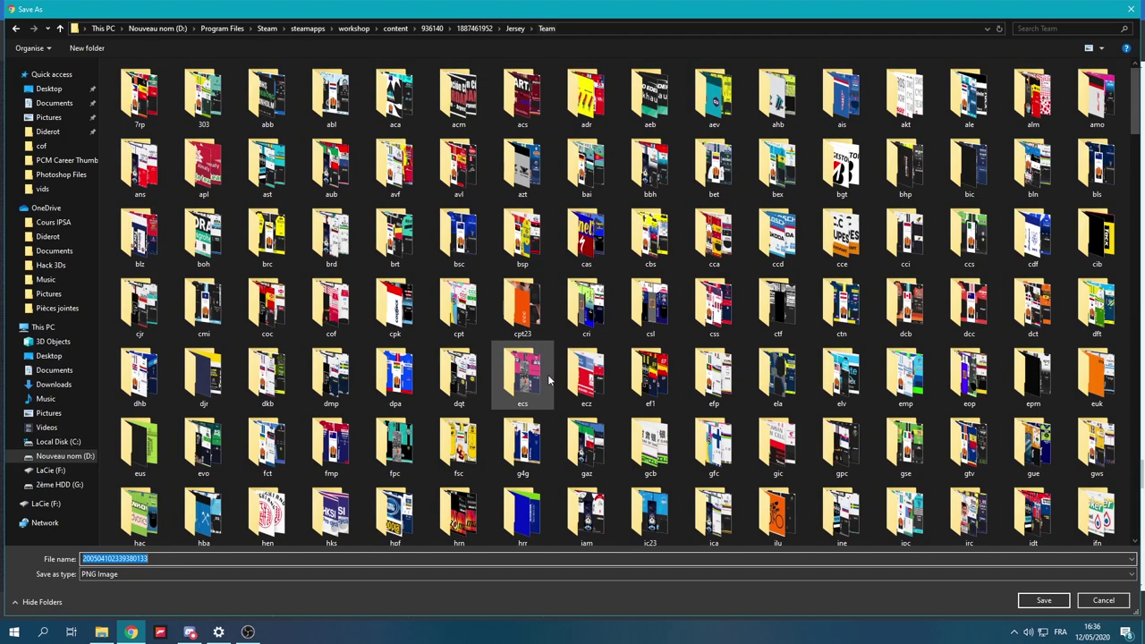
scroll(542, 358, down, 10)
scroll(542, 354, down, 5)
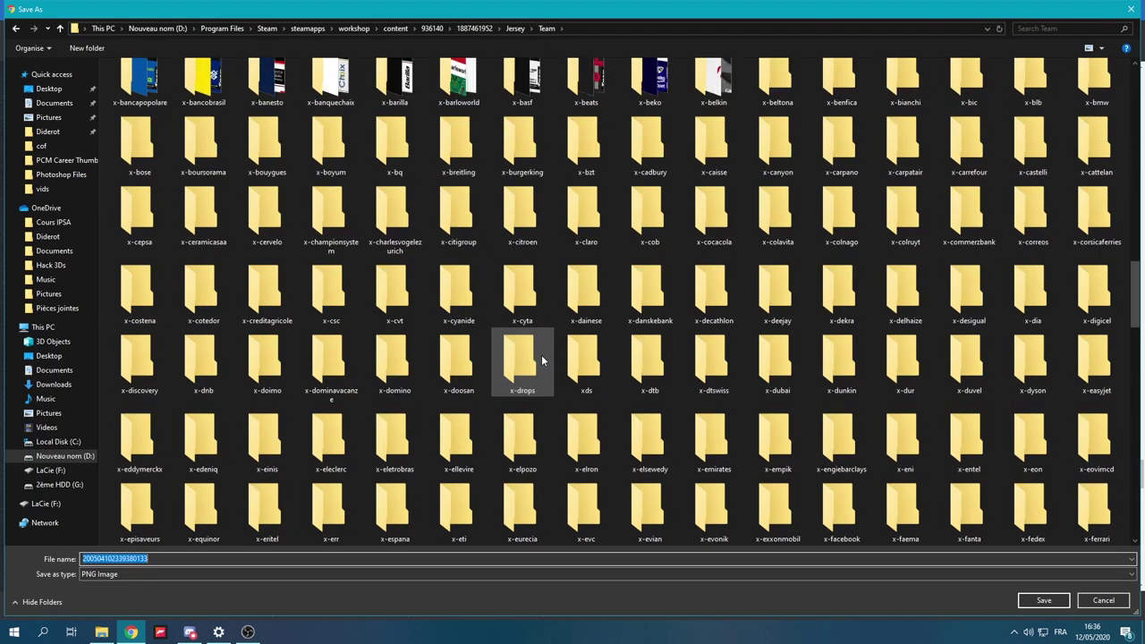
scroll(532, 367, up, 4)
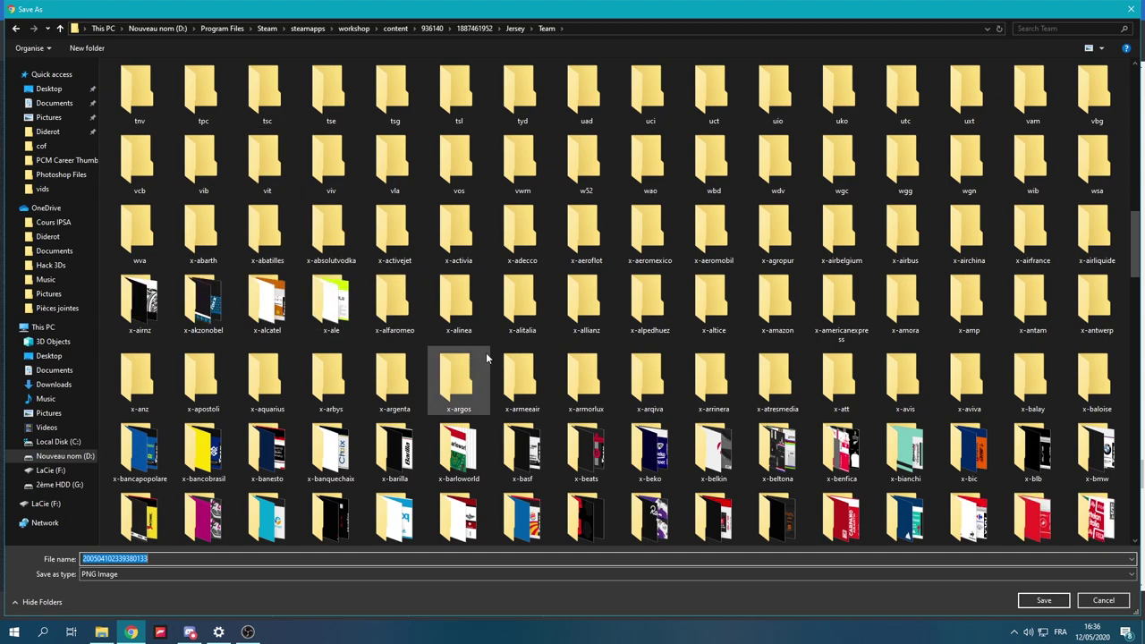
double_click(586, 94)
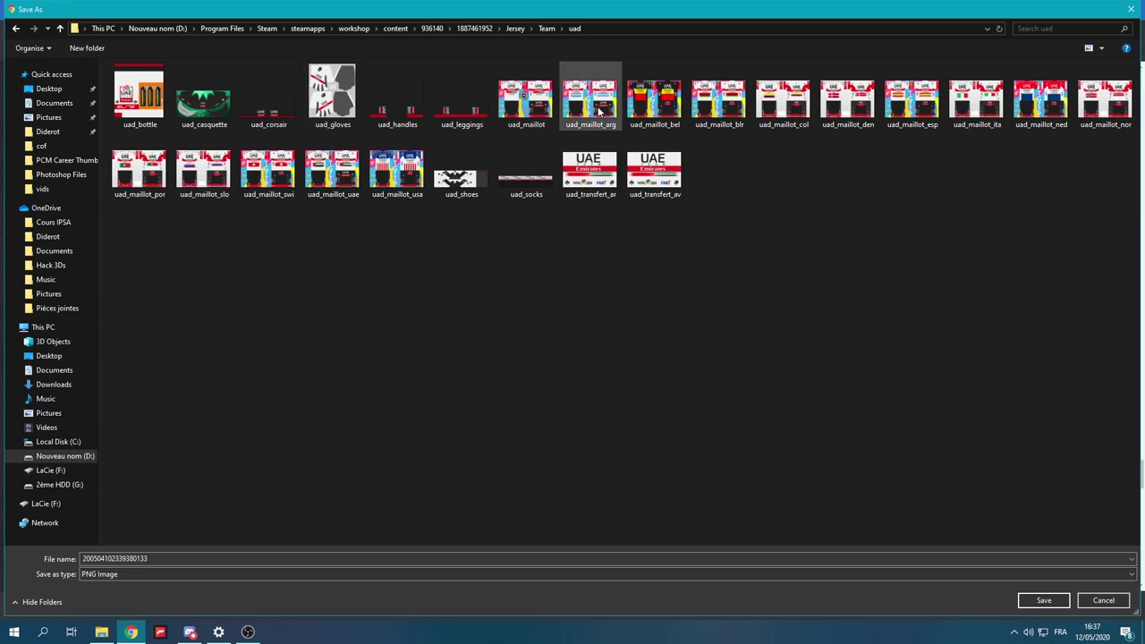
click(245, 558)
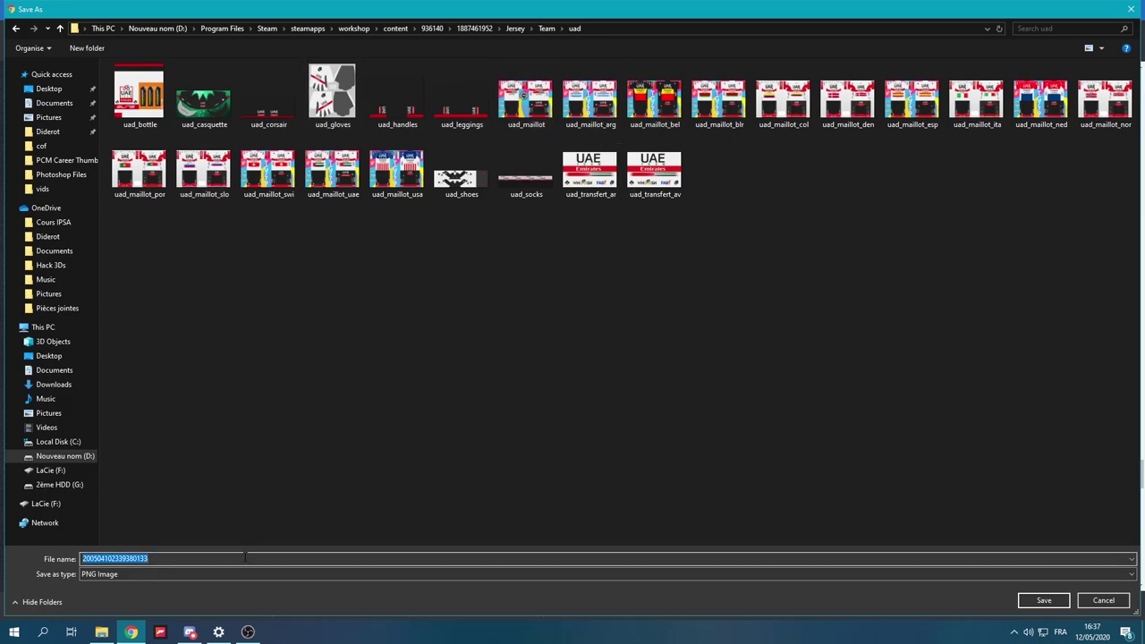
text(uad_maillot_time_vuelta)
key(Return)
Save the blue polka-dot jersey as uad_maillot_mountains_vuelta.
scroll(662, 501, down, 3)
right_click(646, 487)
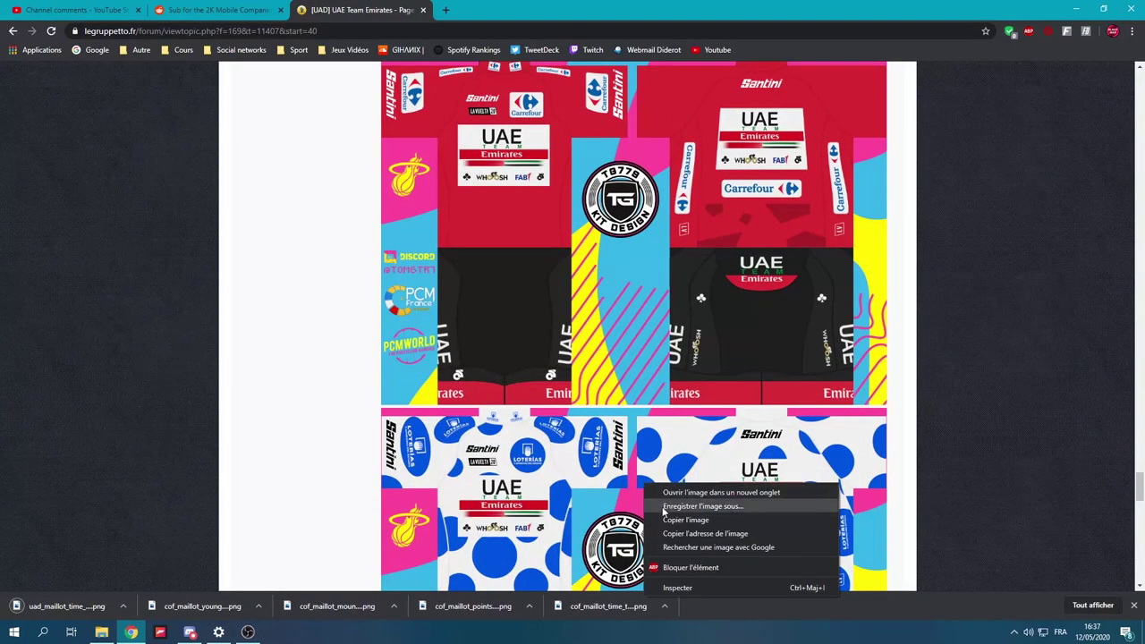
click(680, 507)
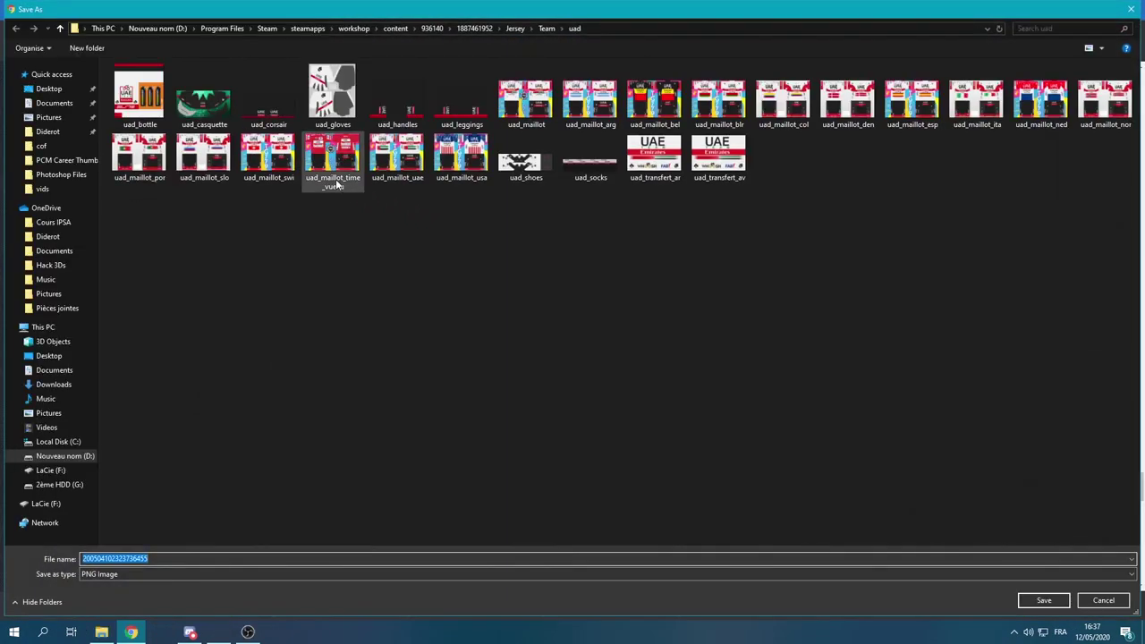
click(335, 182)
click(125, 560)
click(126, 559)
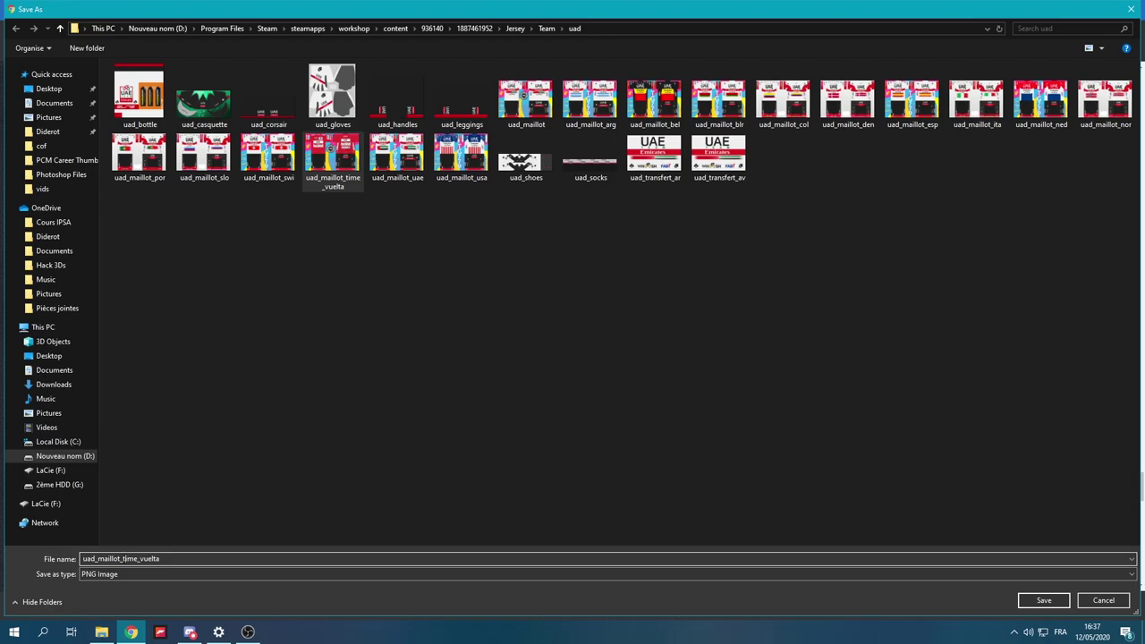
text(m)
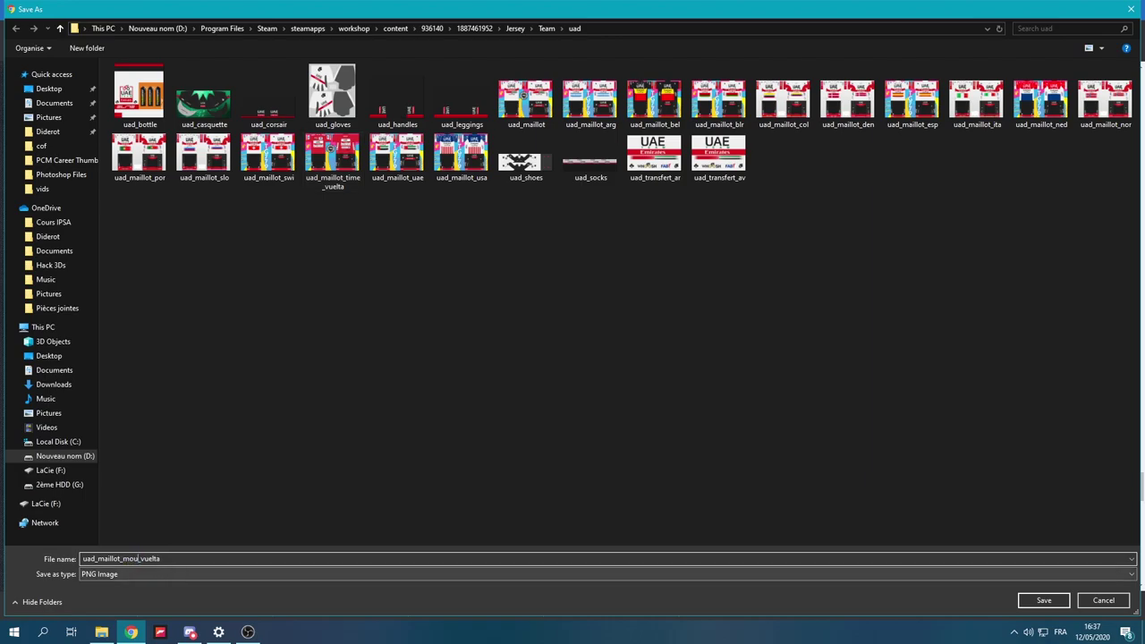
text(ountains)
key(Return)
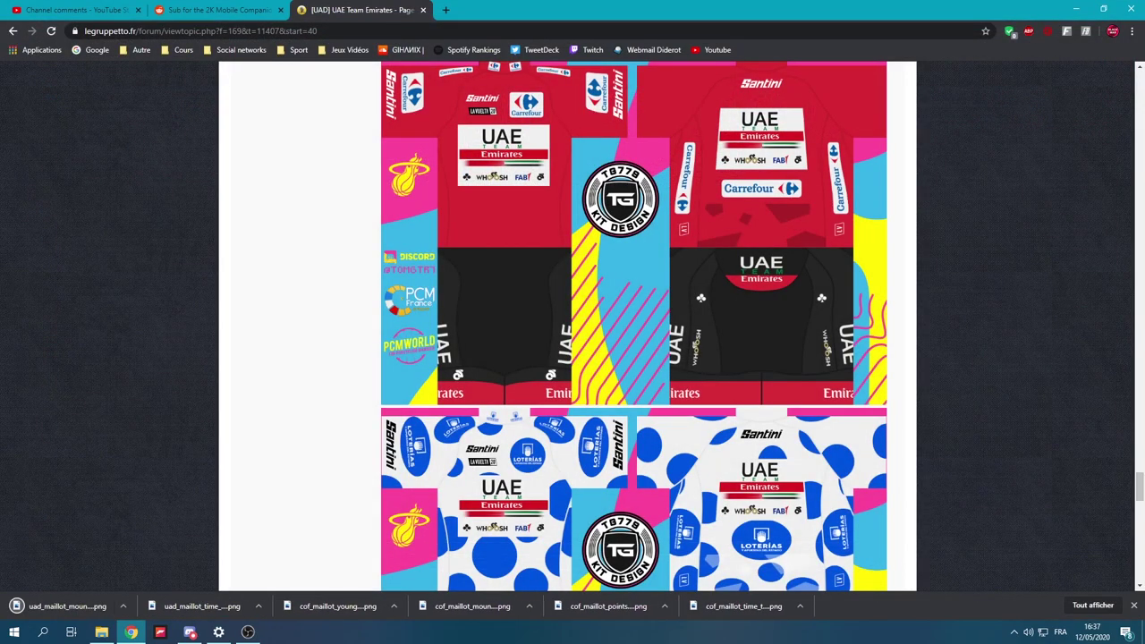
In File Explorer's uad folder, rename uad_maillot_mountains_vuelta to uad_maillot_mountain_vuelta.
click(101, 633)
click(476, 406)
key(BackSpace)
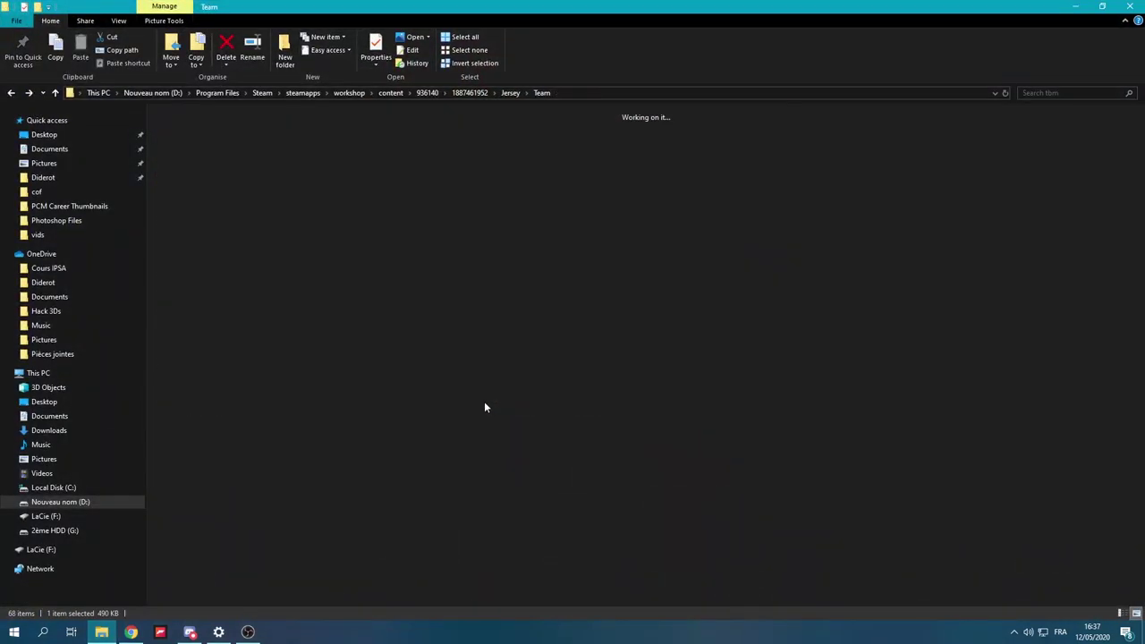
scroll(534, 268, down, 3)
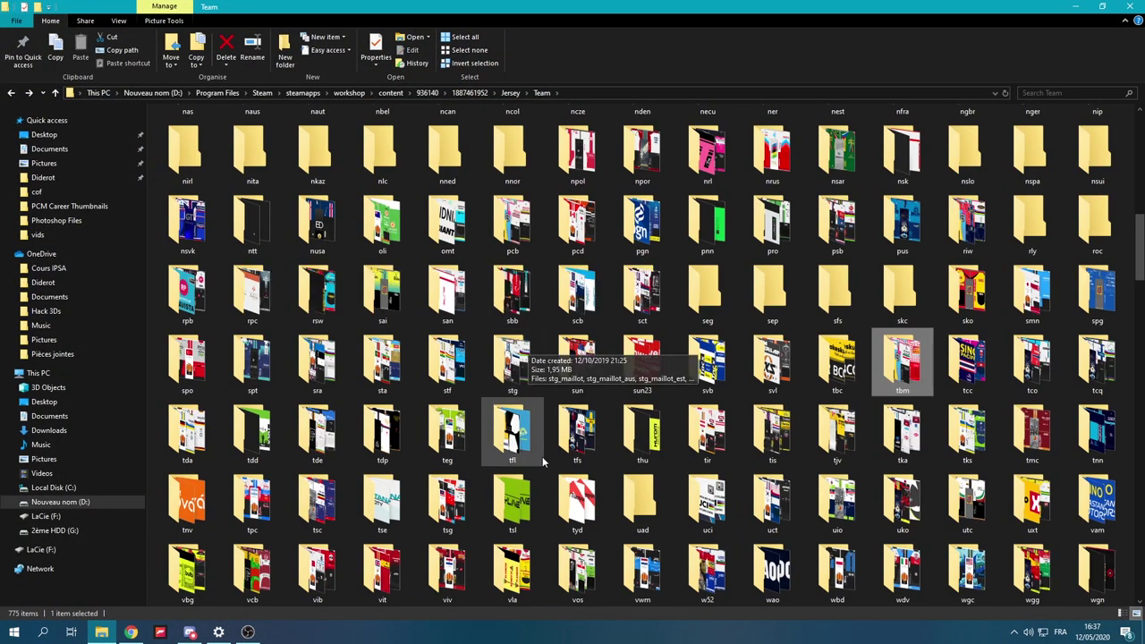
double_click(631, 517)
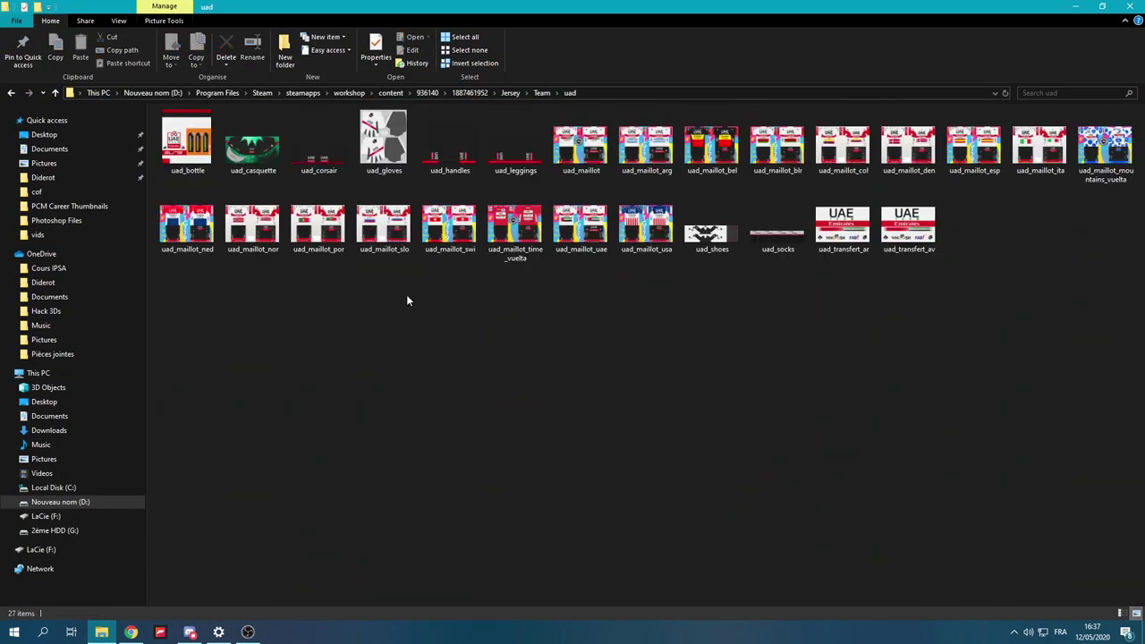
click(1106, 181)
click(1105, 179)
click(1103, 179)
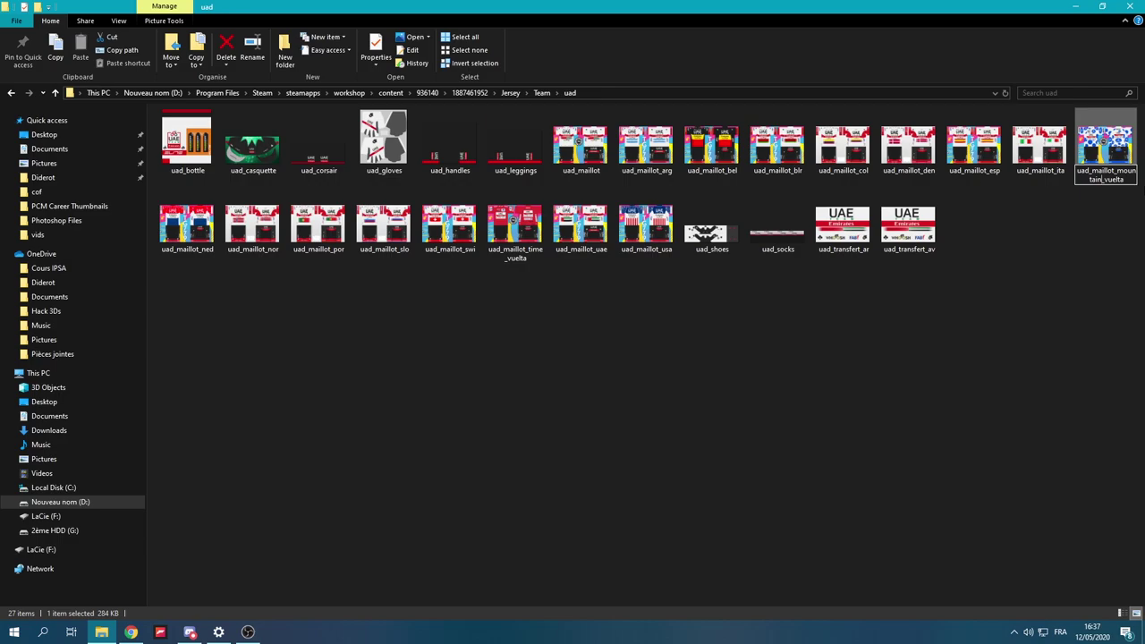
key(Return)
click(900, 264)
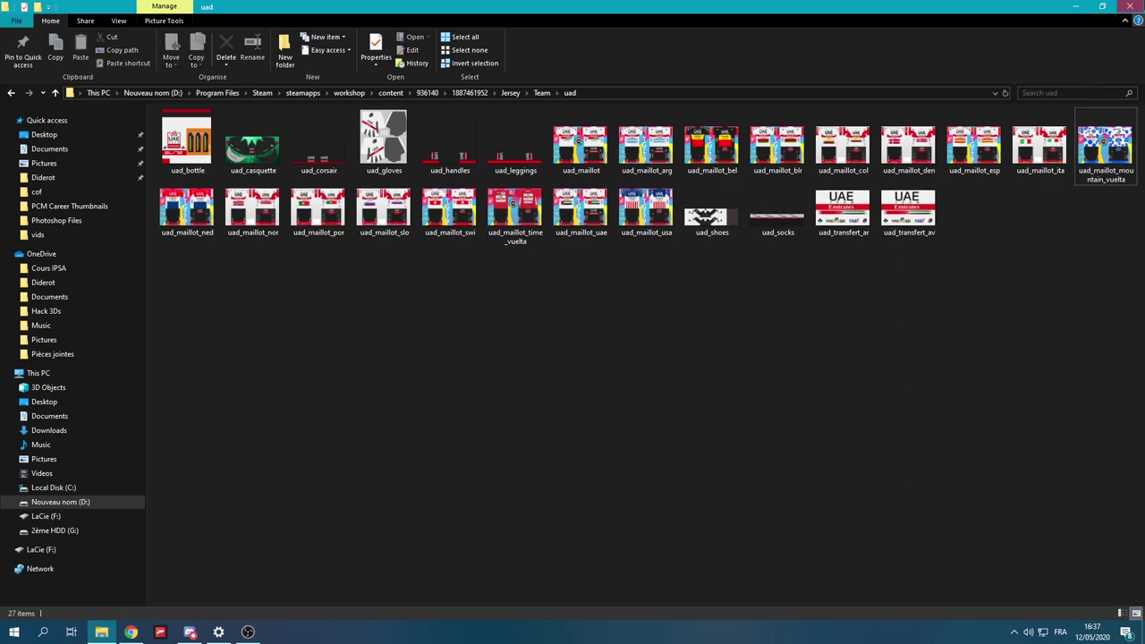
Save the green UAE jersey as uad_maillot_points_vuelta, based on the mountain Vuelta name.
click(131, 632)
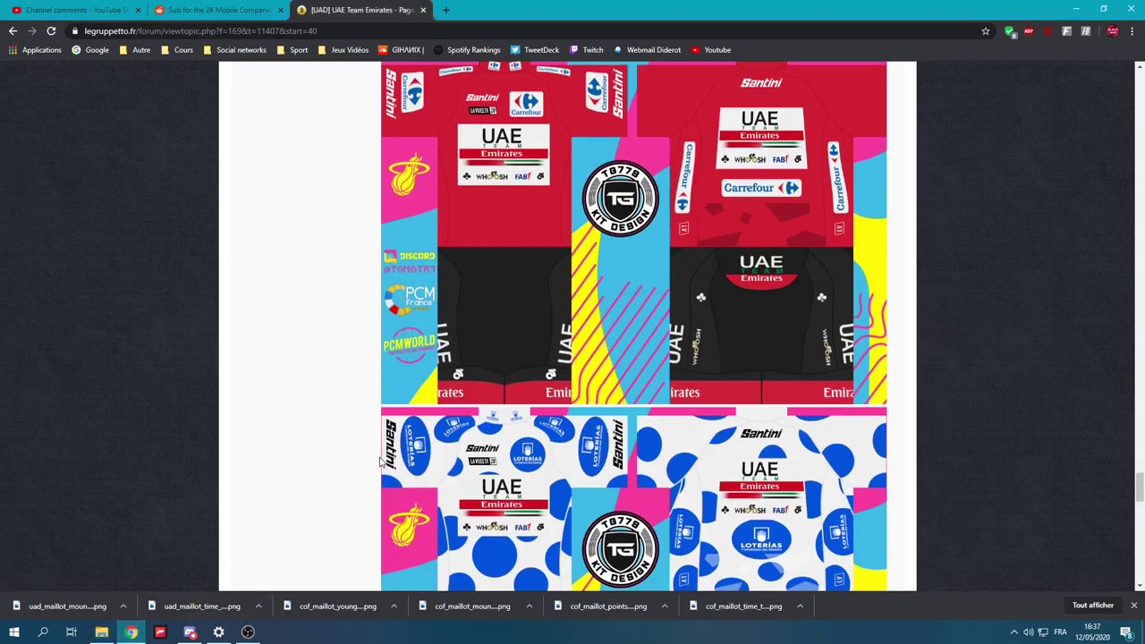
scroll(502, 405, down, 4)
scroll(502, 404, down, 1)
right_click(537, 335)
click(575, 362)
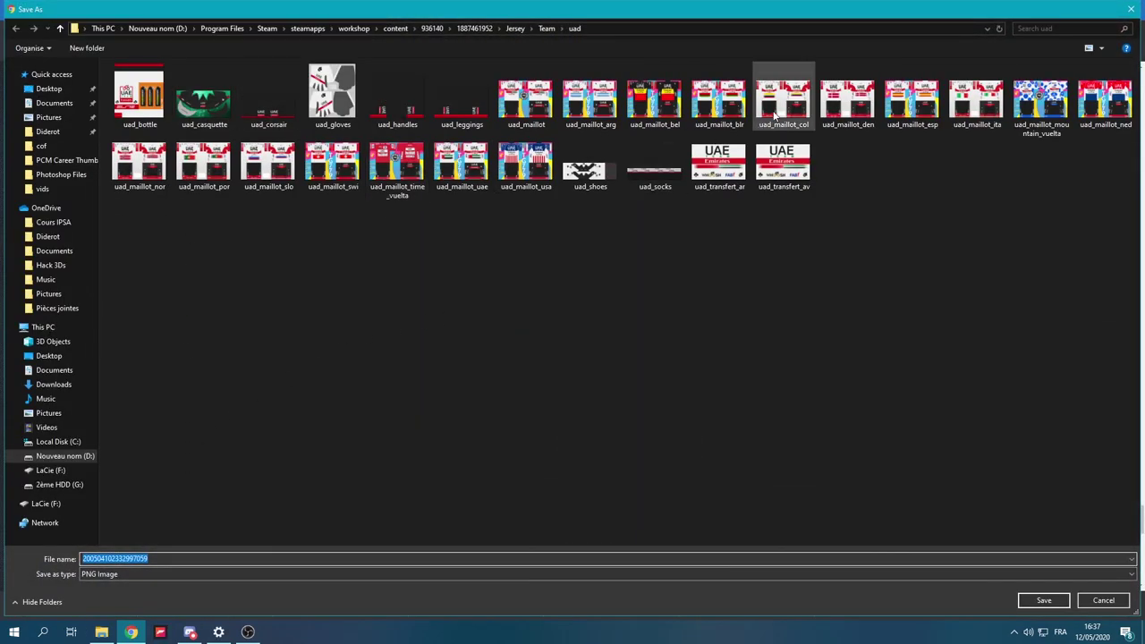
click(1041, 100)
click(123, 558)
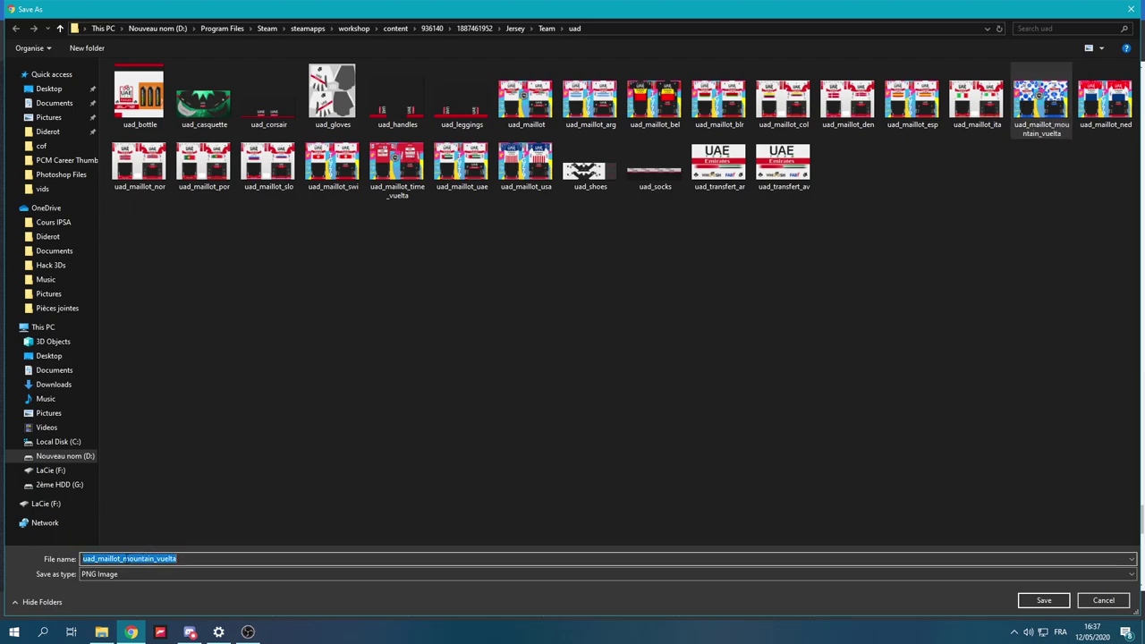
click(124, 559)
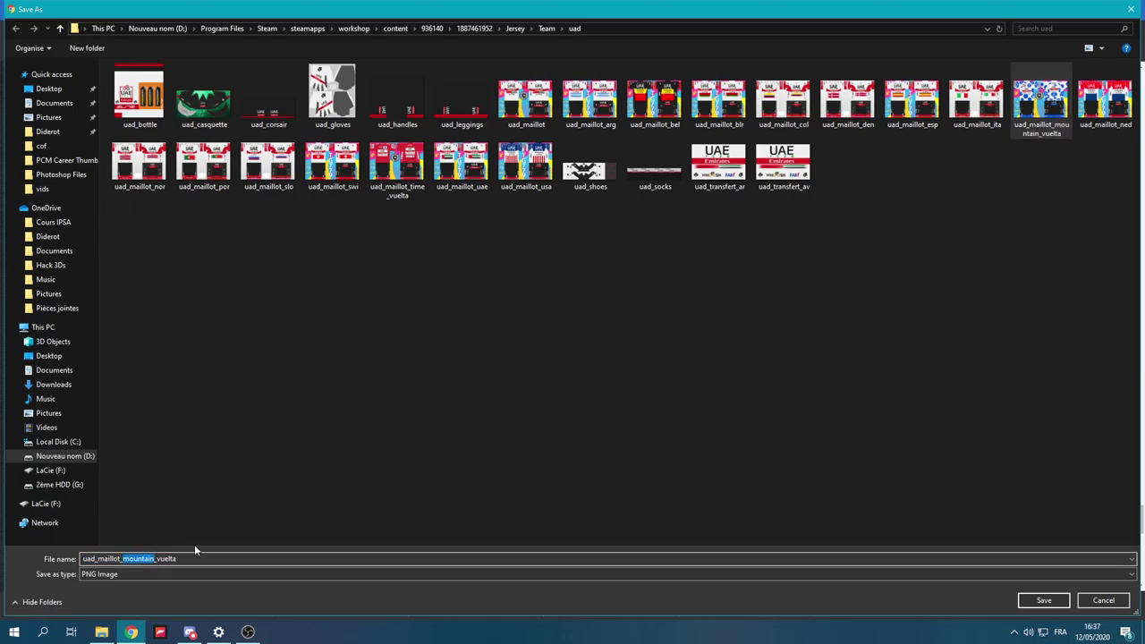
text(points)
key(Return)
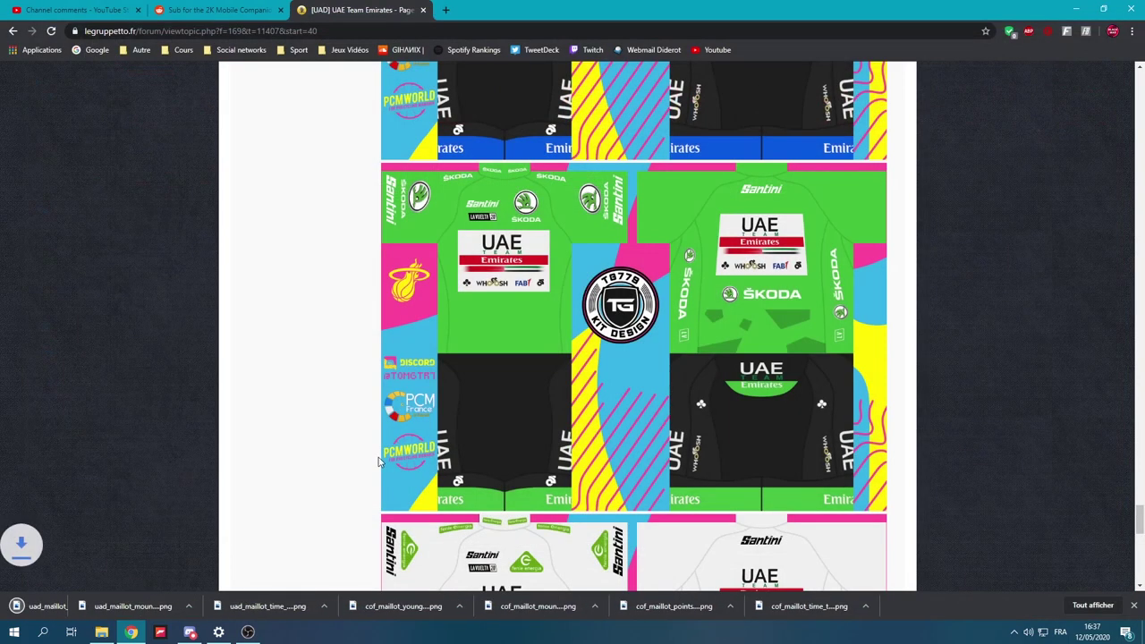
Save the white UAE jersey as uad_maillot_young_vuelta.
right_click(587, 308)
click(597, 336)
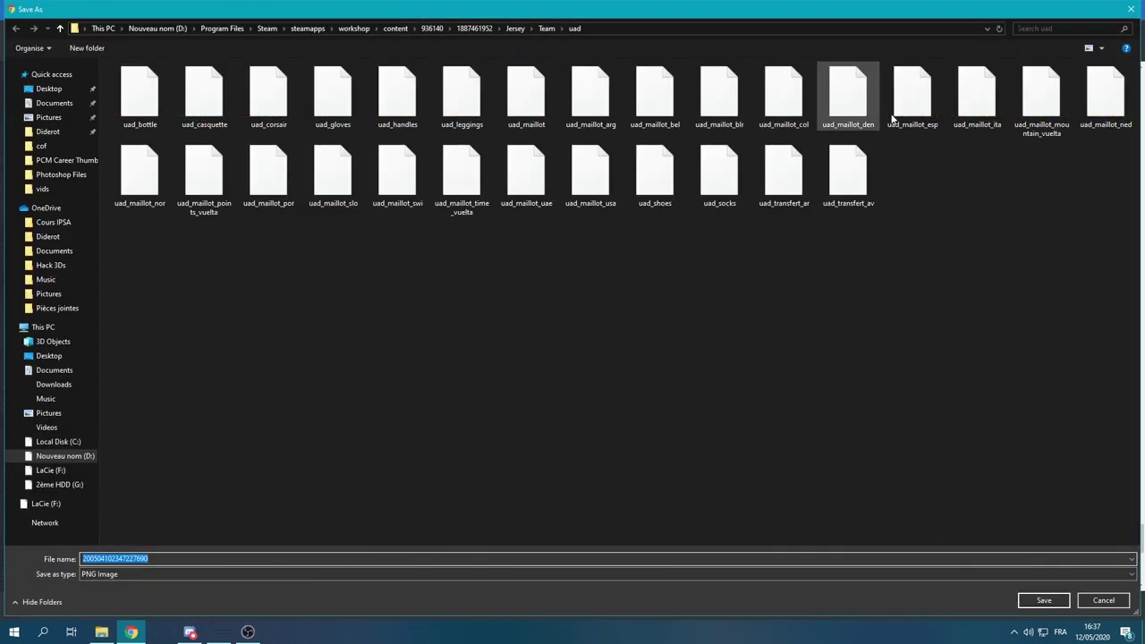
click(1040, 101)
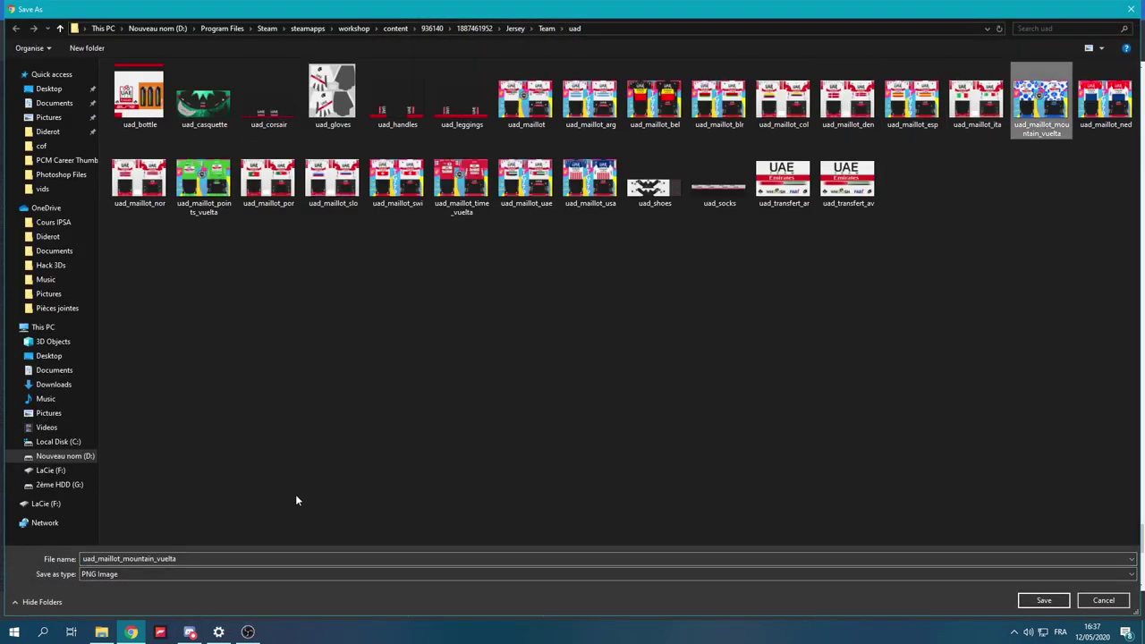
double_click(155, 559)
drag(122, 559, 153, 559)
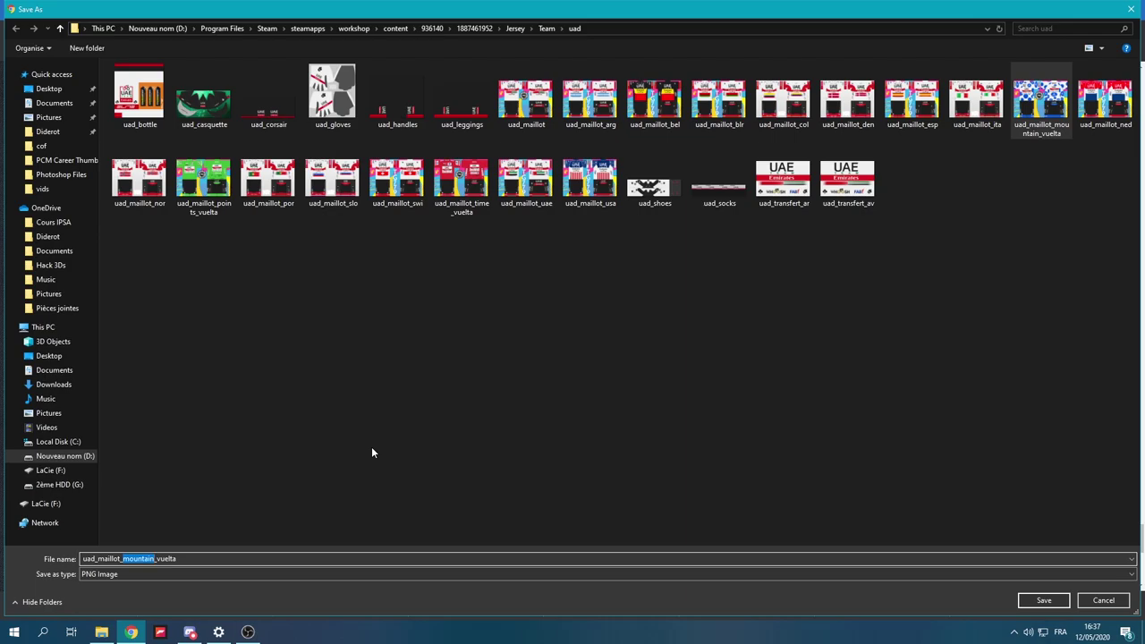
text(yo)
key(Return)
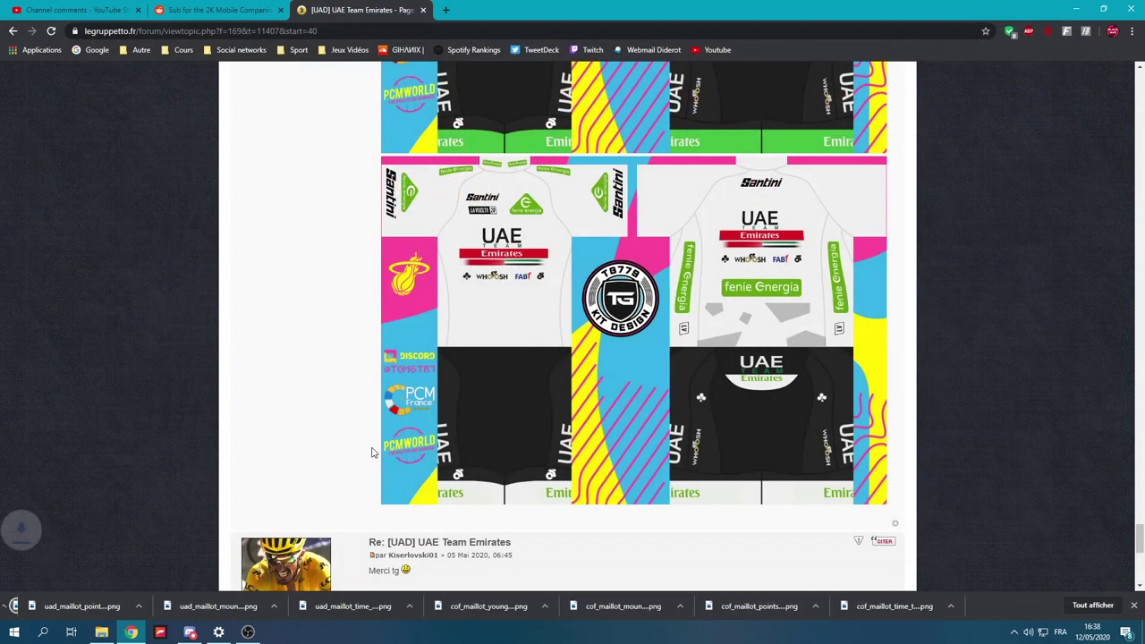
Expand the GIRO kits and save the pink jersey as uad_maillot_time_giro.
scroll(582, 375, down, 10)
scroll(566, 342, up, 15)
scroll(566, 343, up, 15)
click(632, 302)
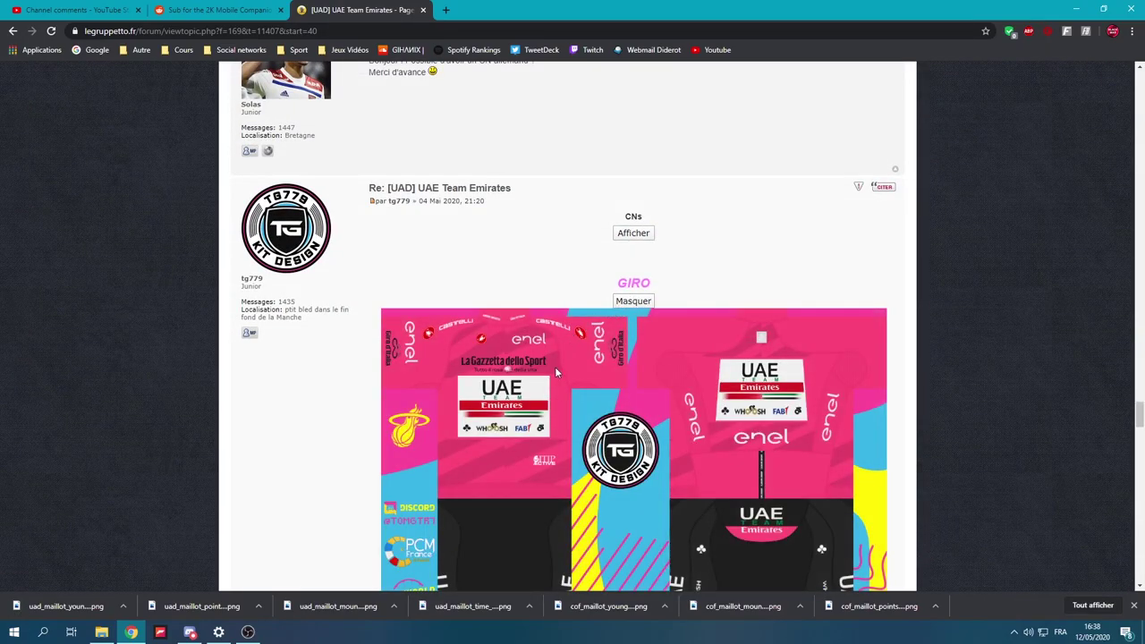
right_click(565, 391)
click(616, 417)
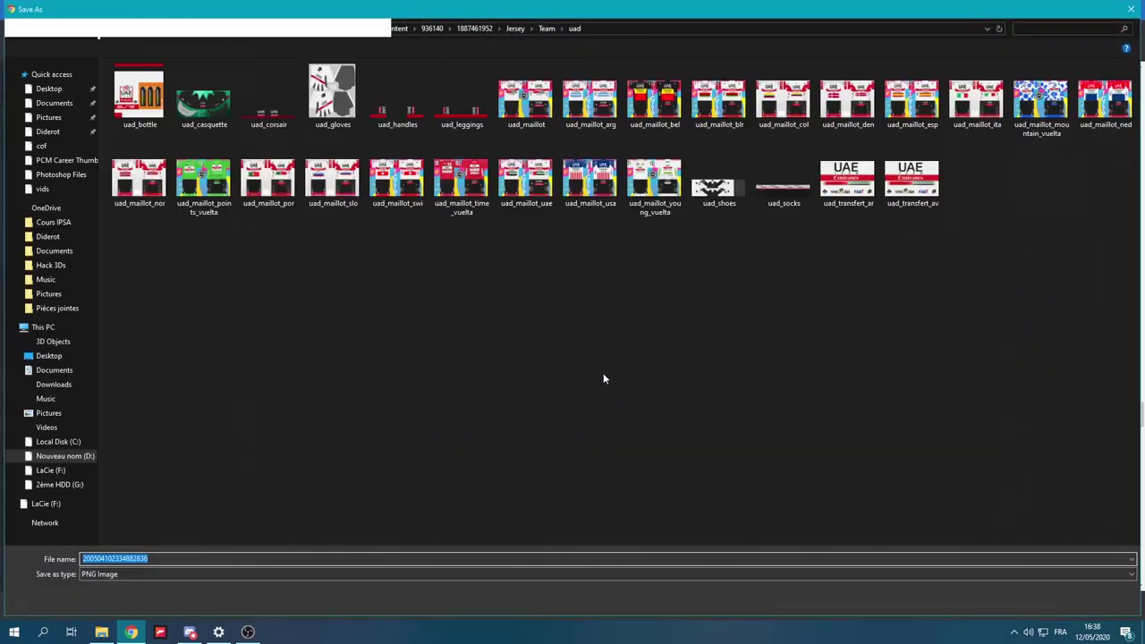
click(215, 170)
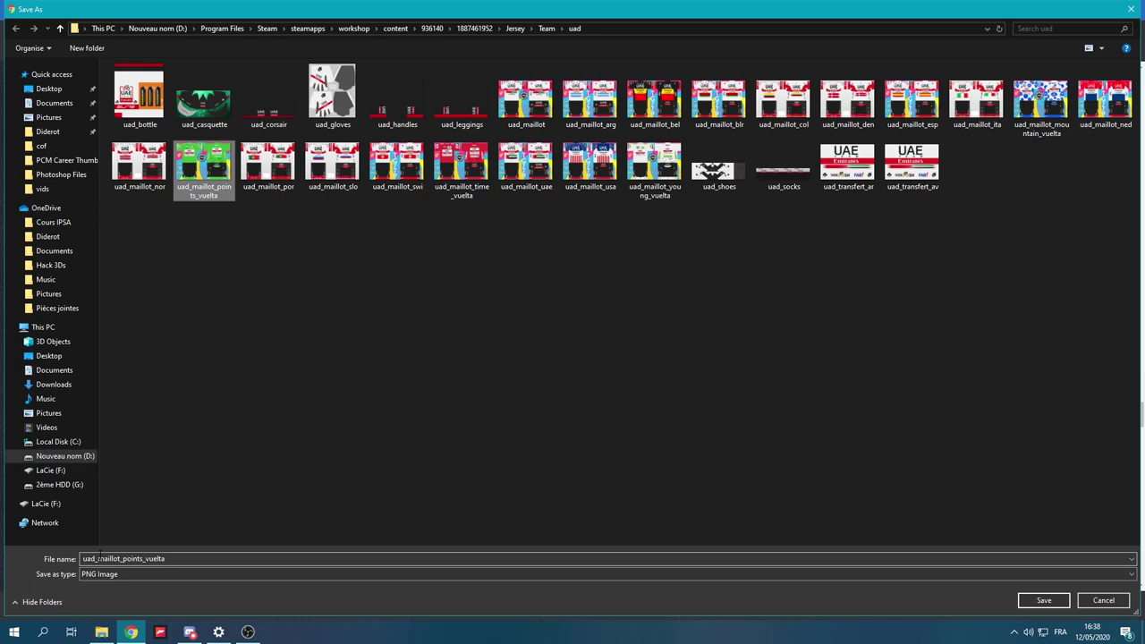
double_click(119, 558)
click(125, 559)
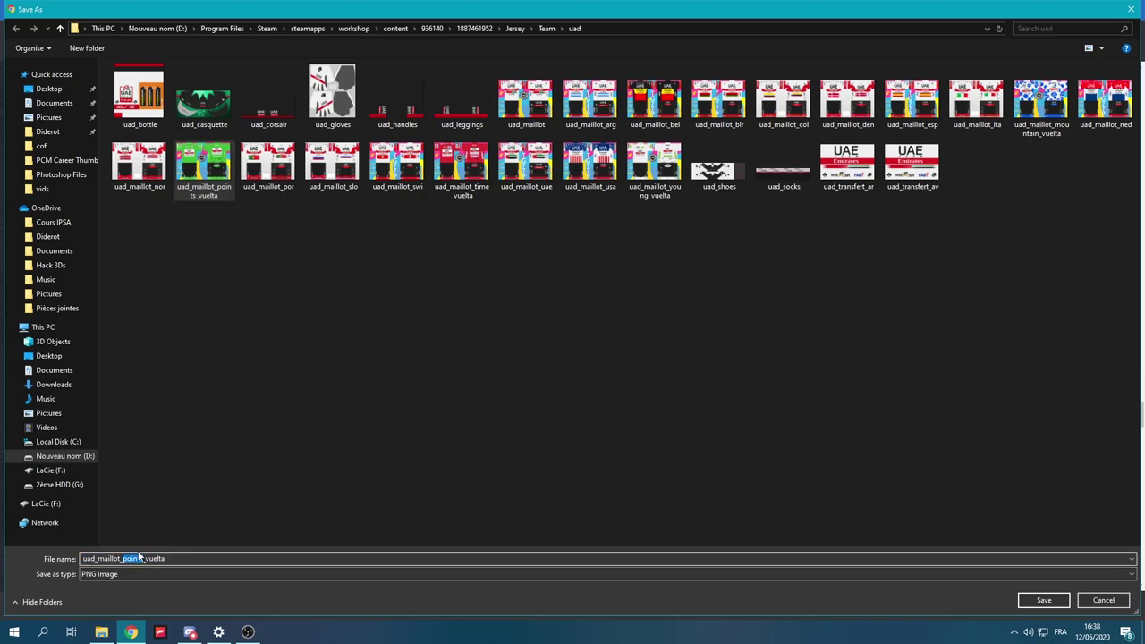
text(time)
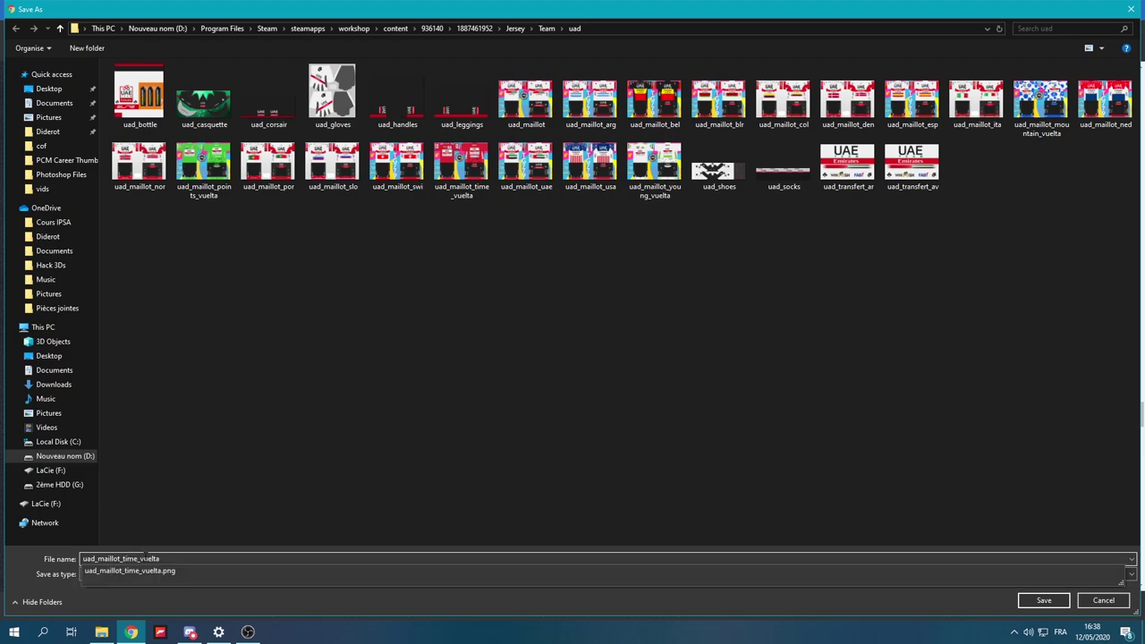
key(Return)
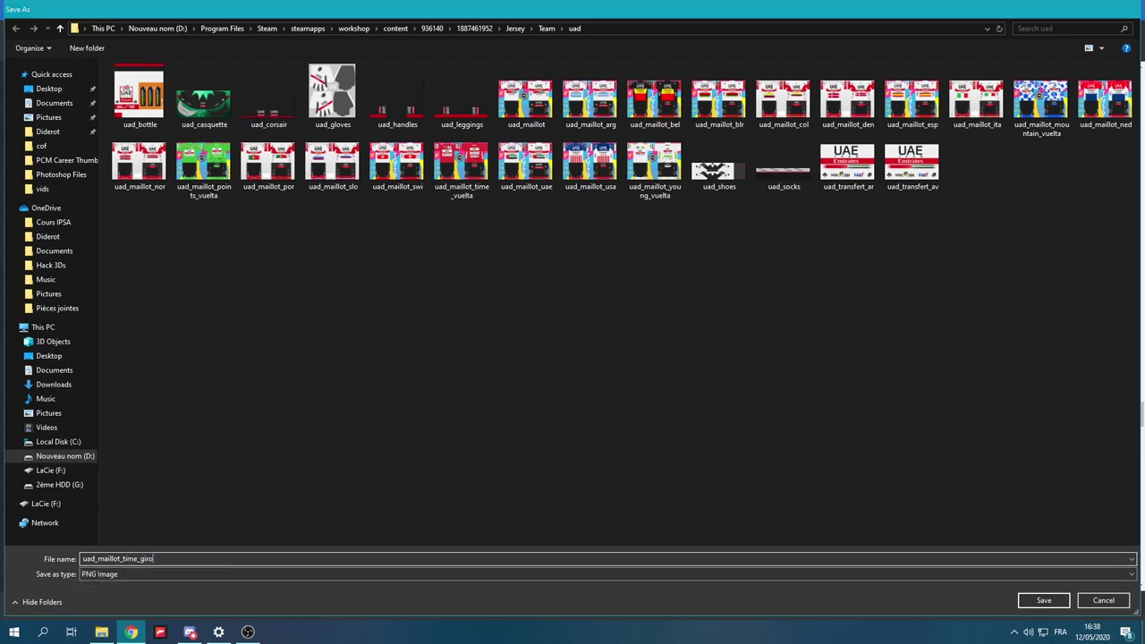
key(Return)
Start saving the blue jersey image, then cancel the save dialog.
scroll(583, 380, down, 3)
right_click(610, 481)
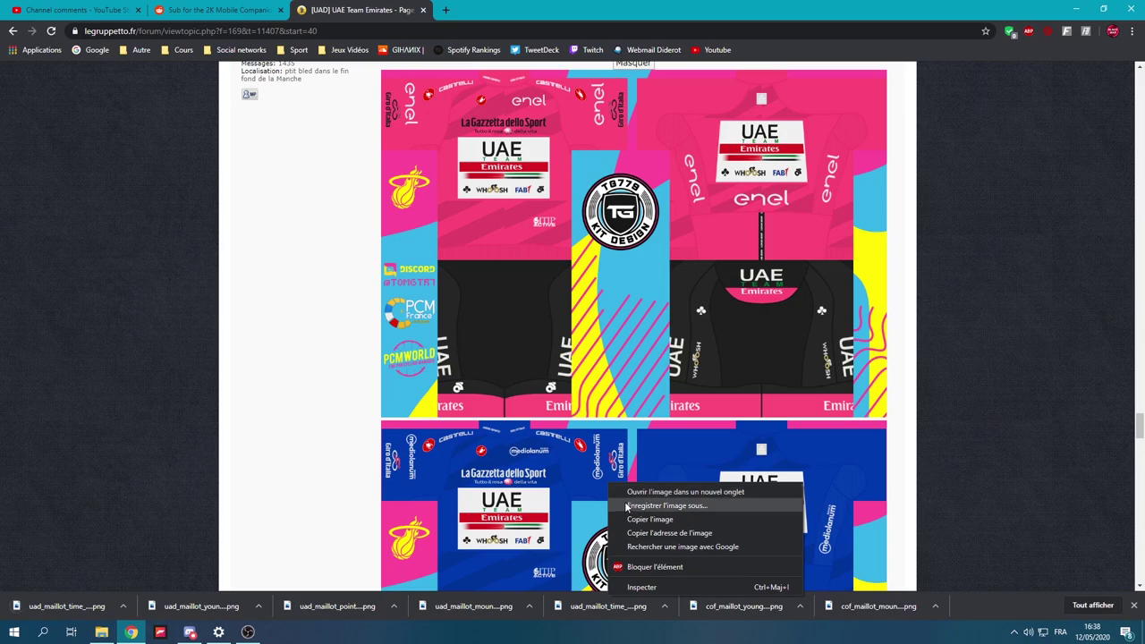
click(628, 507)
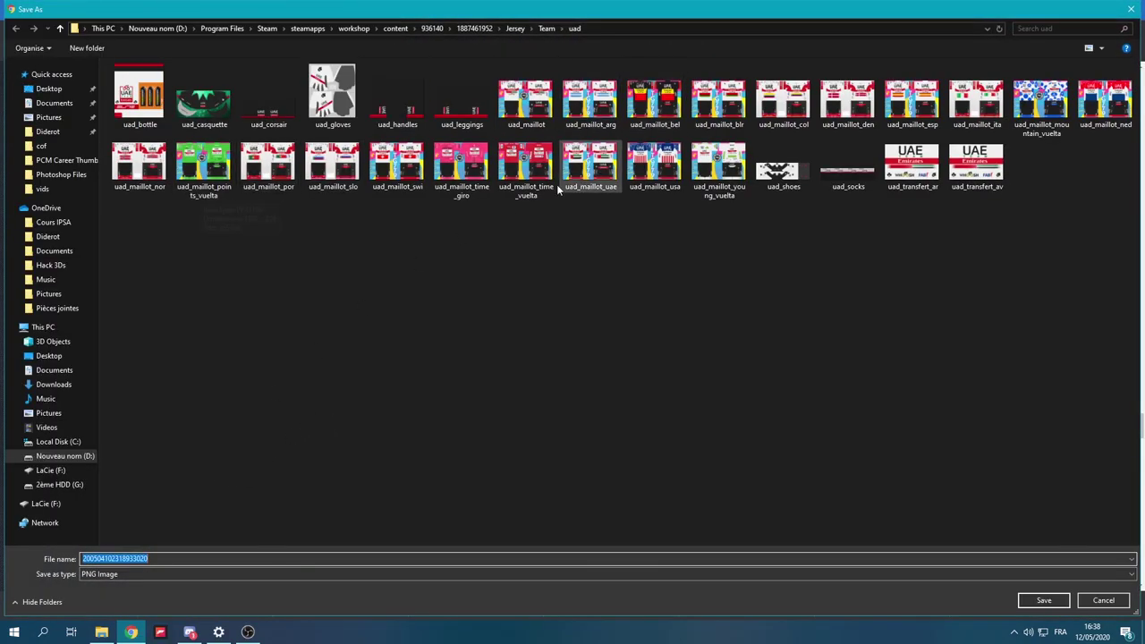
click(486, 186)
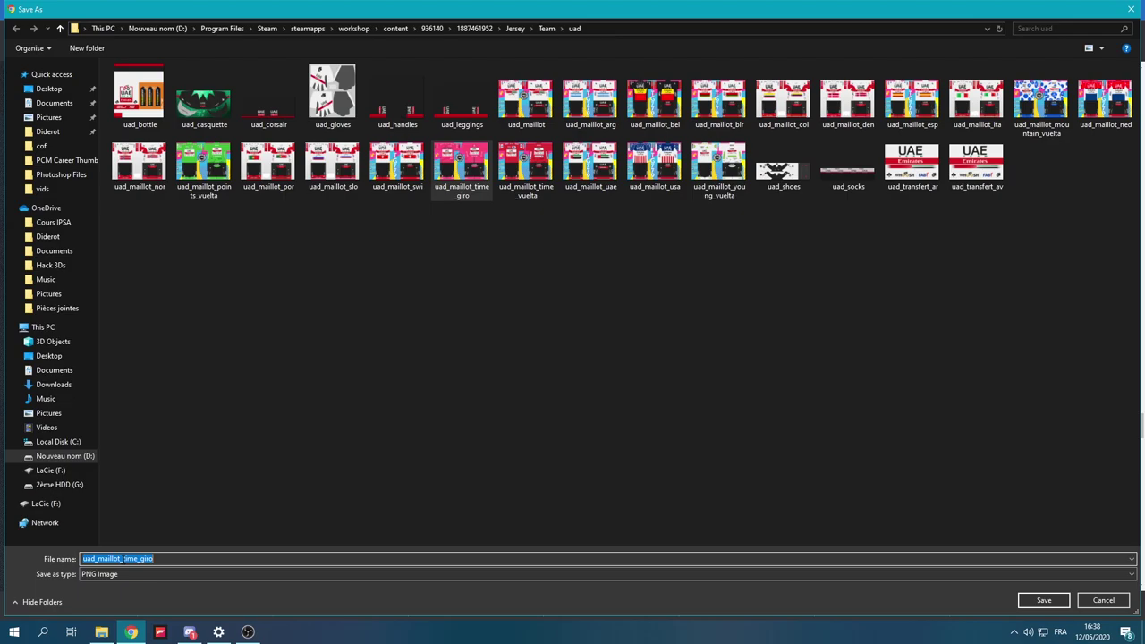
click(112, 558)
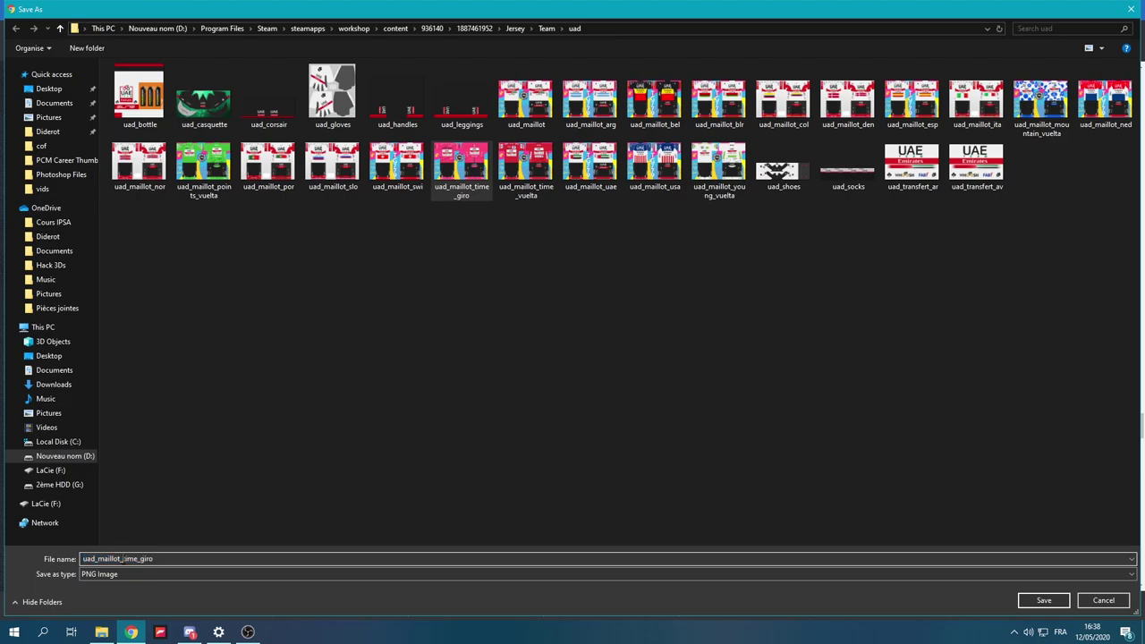
click(1103, 600)
scroll(691, 365, down, 15)
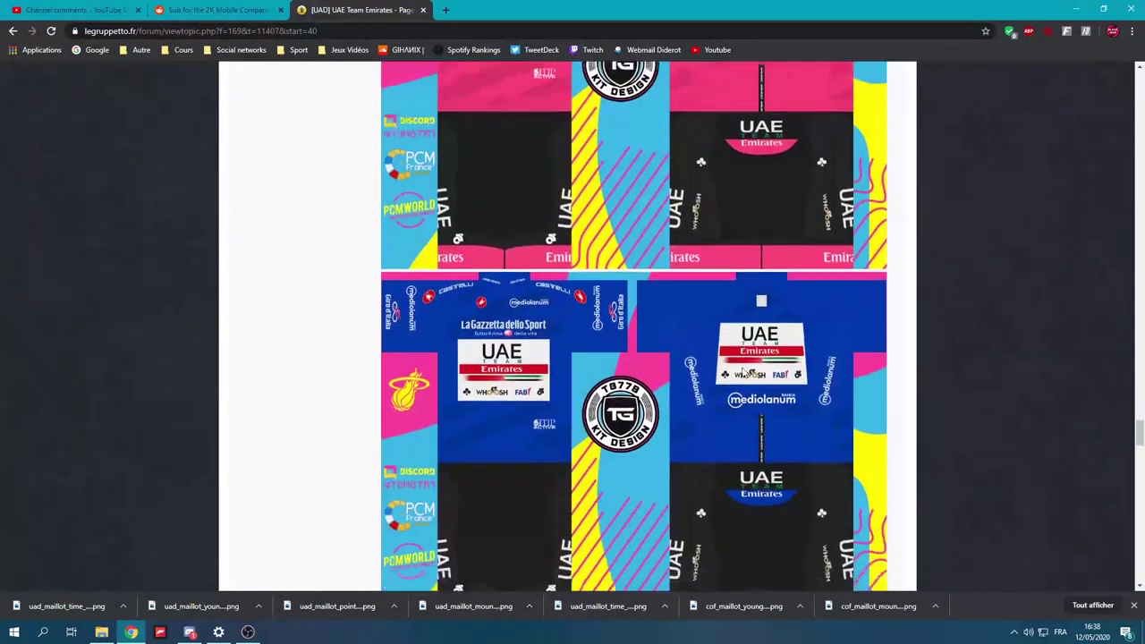
scroll(691, 365, down, 9)
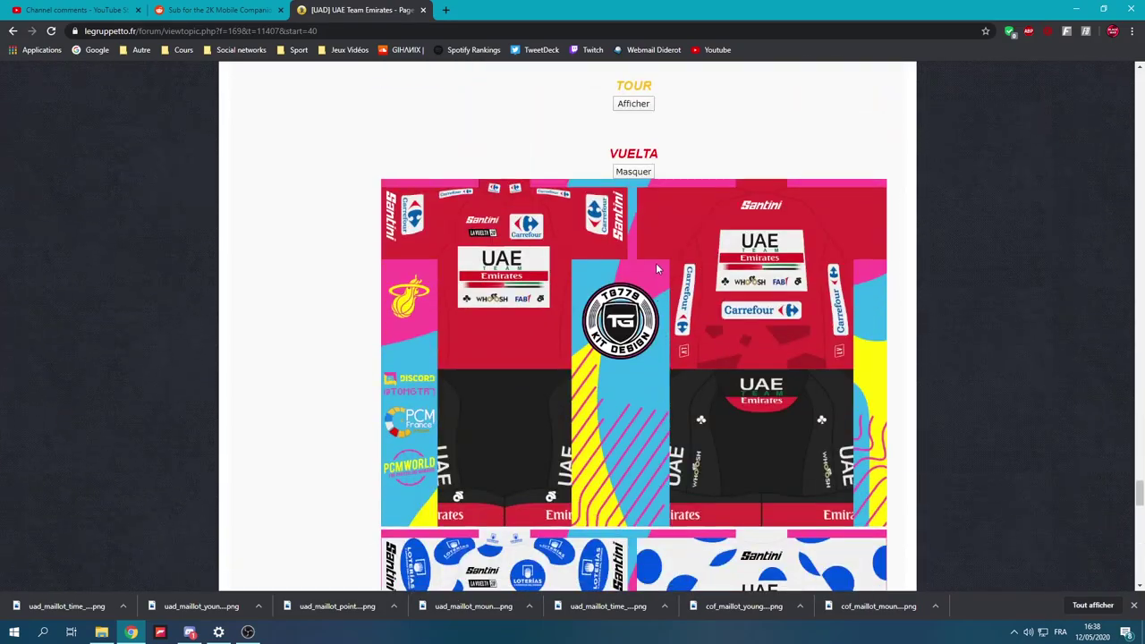
scroll(655, 318, down, 10)
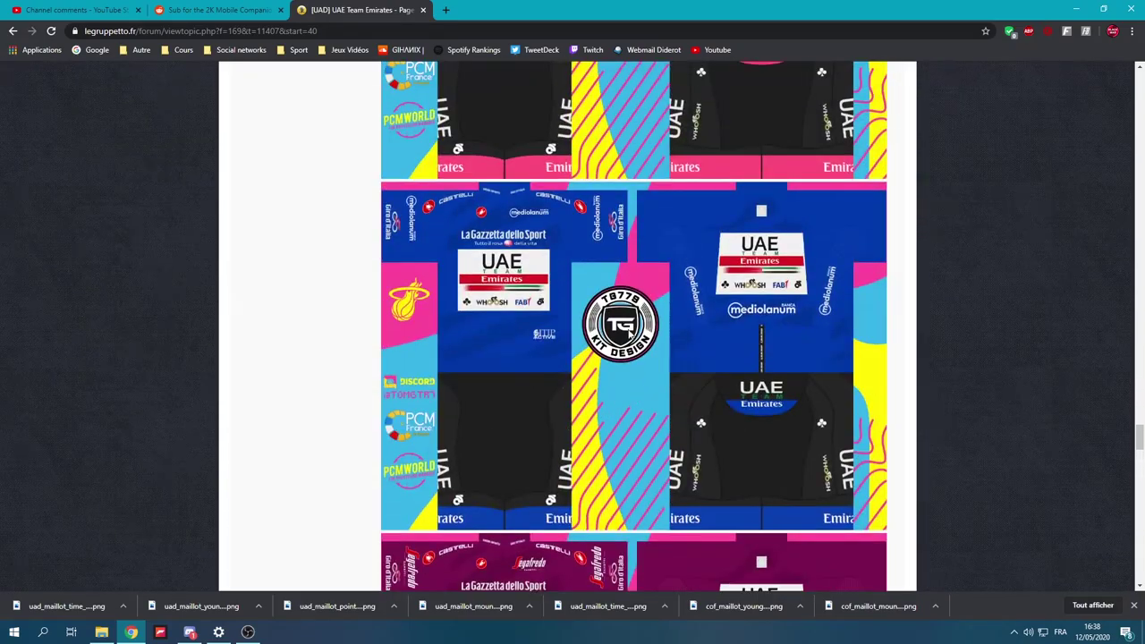
Save the blue Giro jersey, replacing 'time' with 'mou' in the file name.
right_click(628, 319)
click(684, 337)
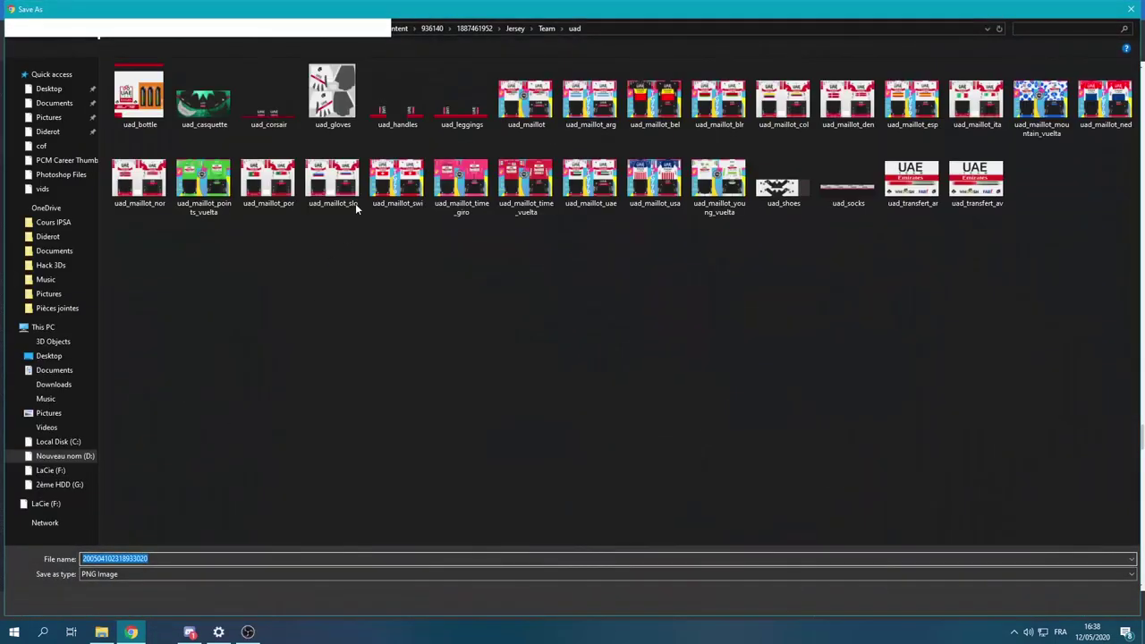
click(528, 163)
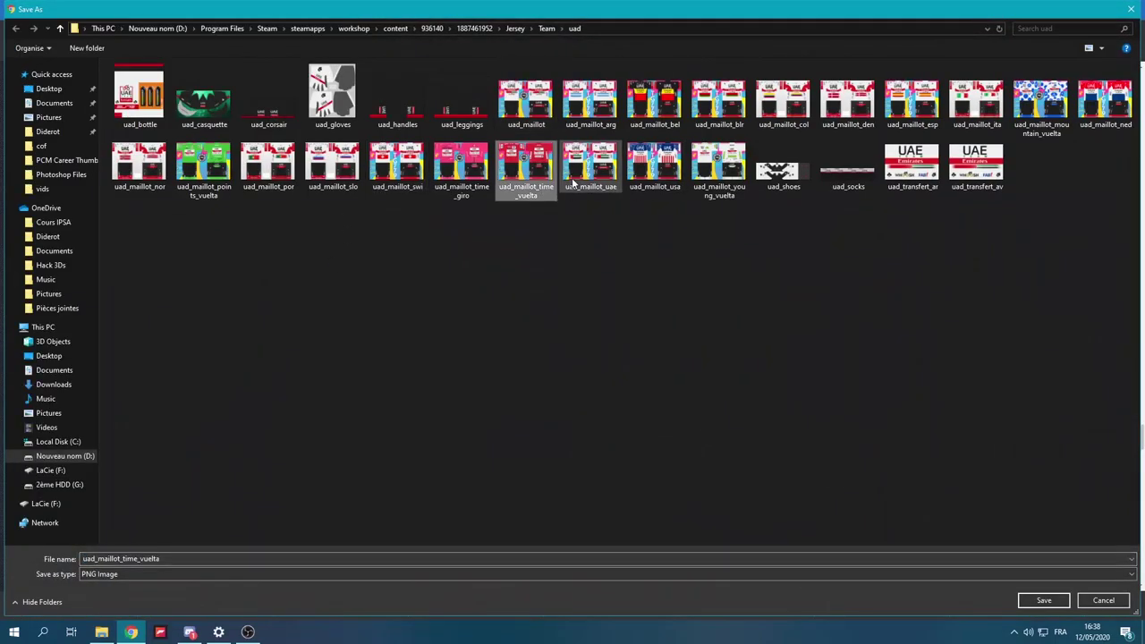
click(467, 161)
click(123, 559)
click(122, 559)
text(mountain_giro)
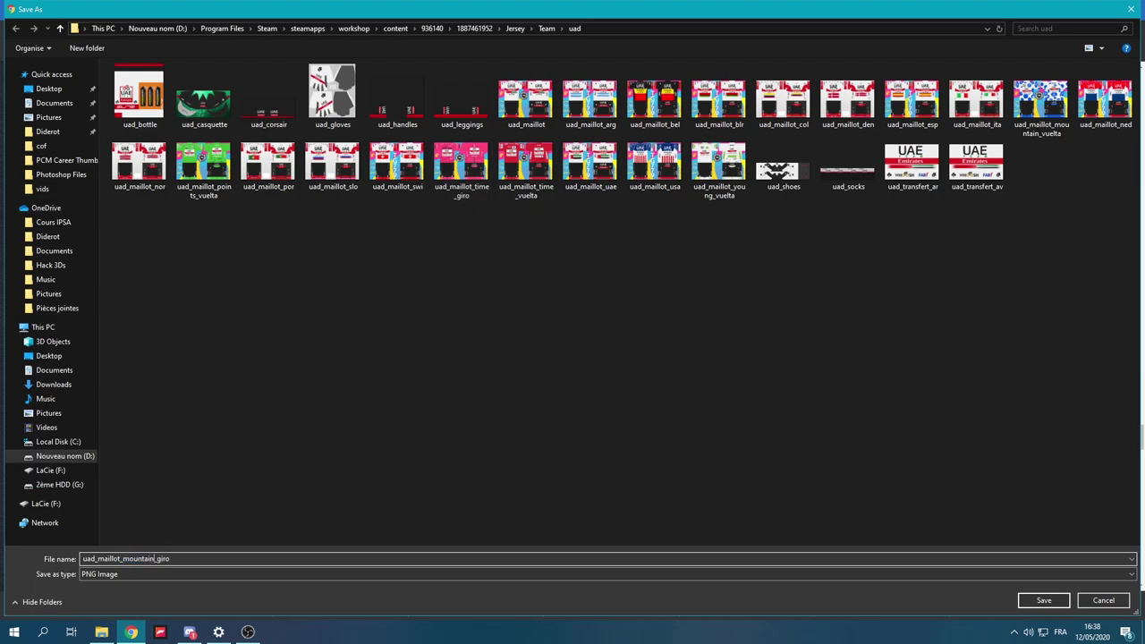
key(Return)
Save the purple jersey as the points Giro file, editing the time Giro name.
scroll(271, 478, down, 3)
right_click(713, 359)
click(738, 386)
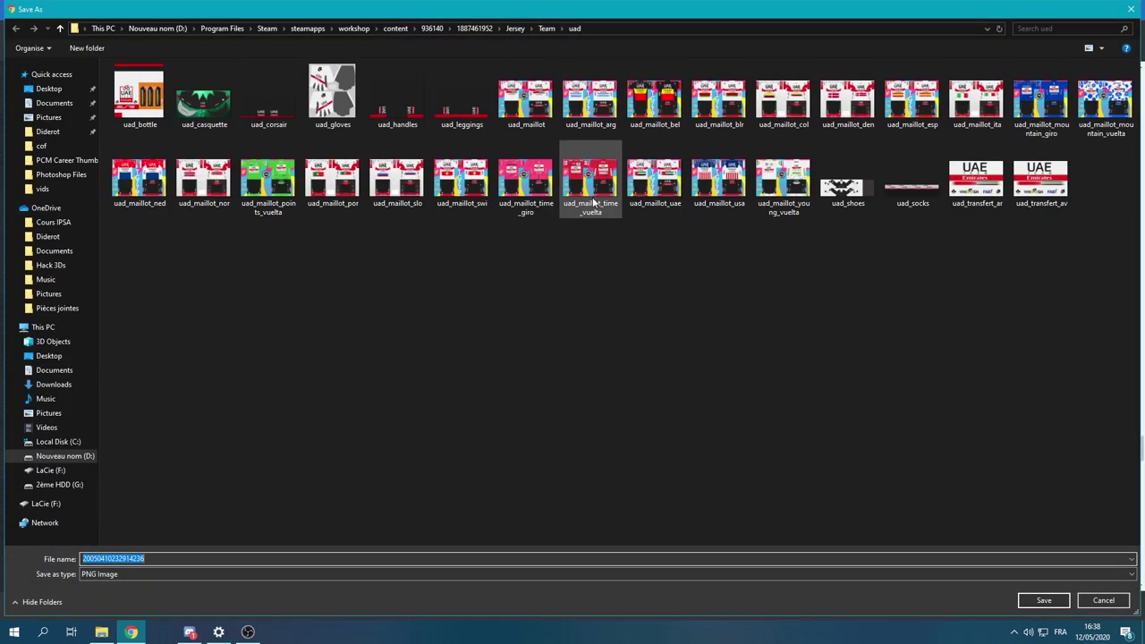
click(527, 183)
click(121, 558)
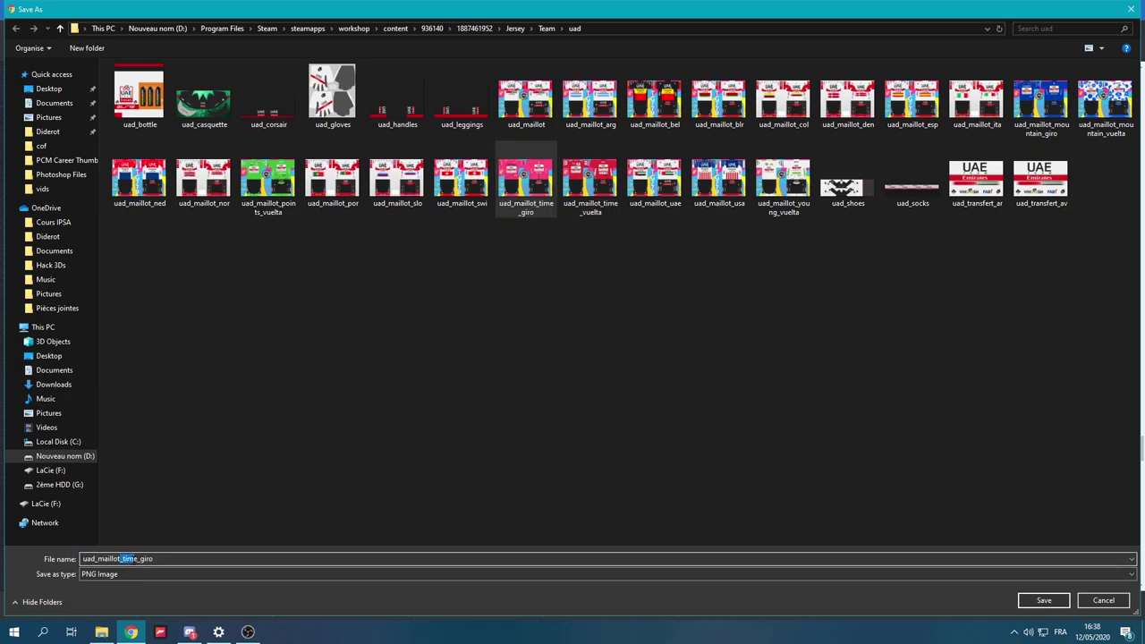
key(BackSpace)
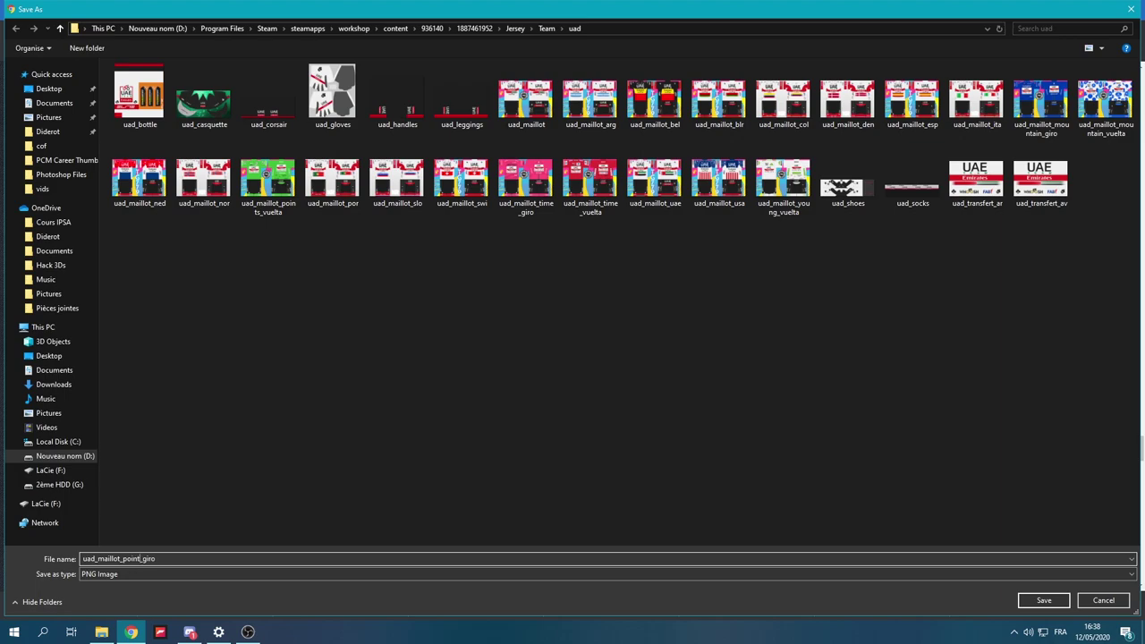
key(Return)
Save the white Giro jersey as uad_maillot_young_giro.png in the uad folder.
scroll(644, 495, down, 2)
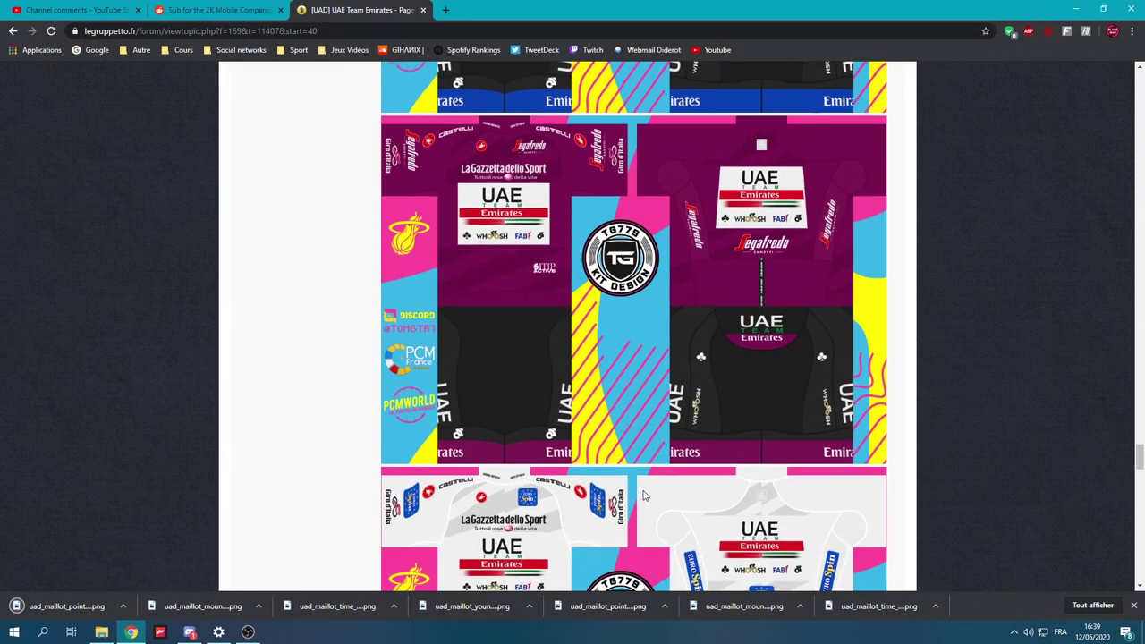
scroll(642, 496, down, 1)
right_click(658, 440)
click(719, 472)
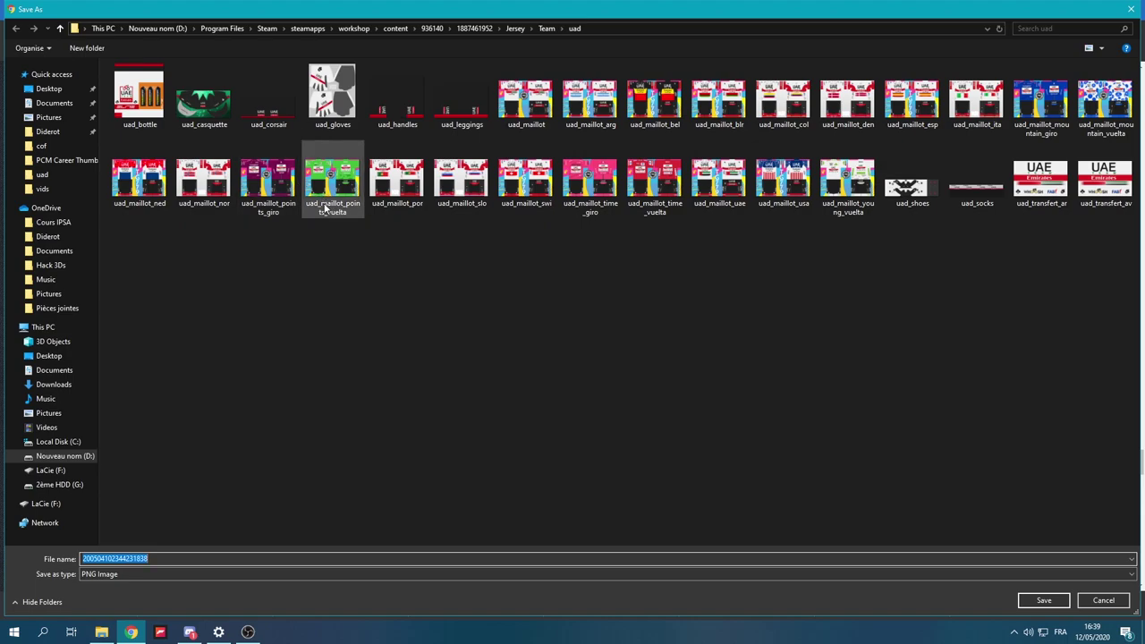
click(602, 212)
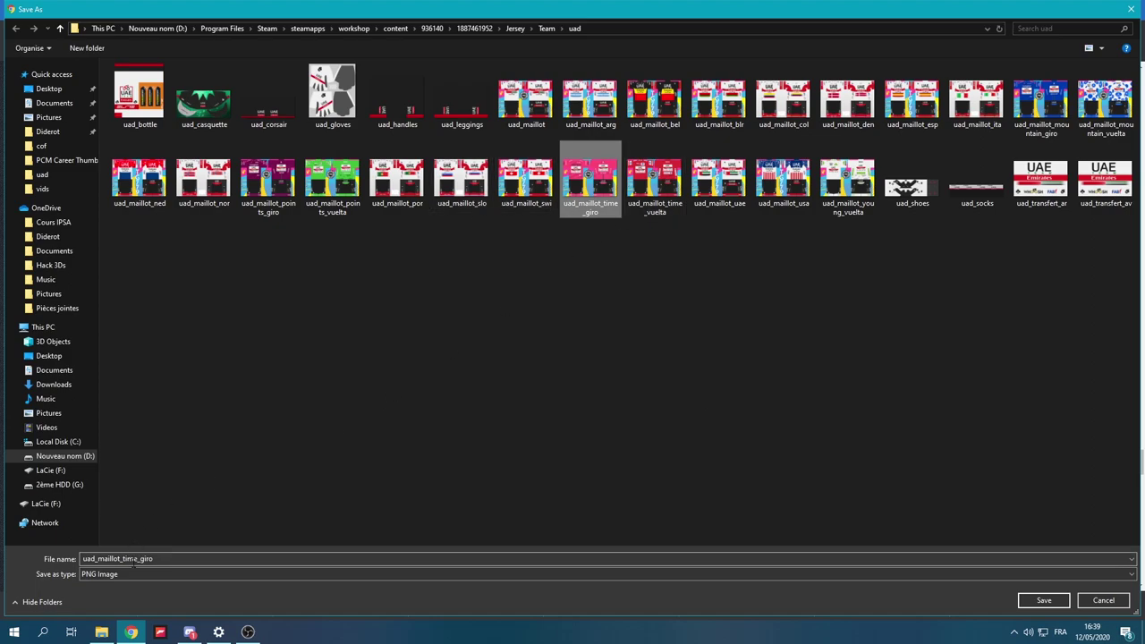
double_click(109, 559)
drag(122, 559, 139, 559)
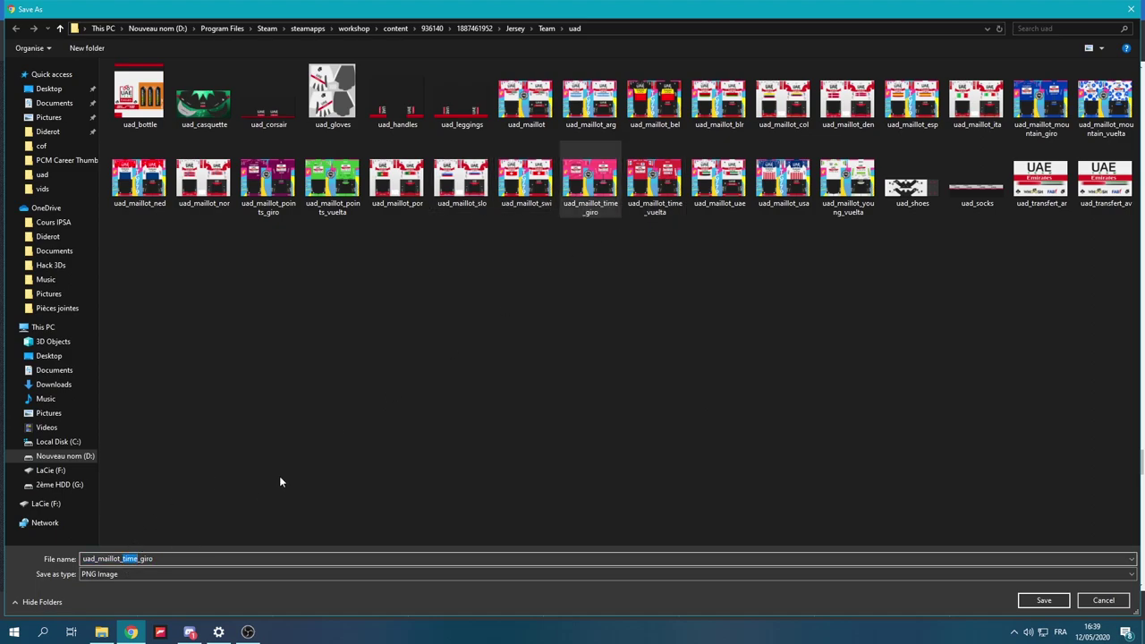
text(young)
key(Return)
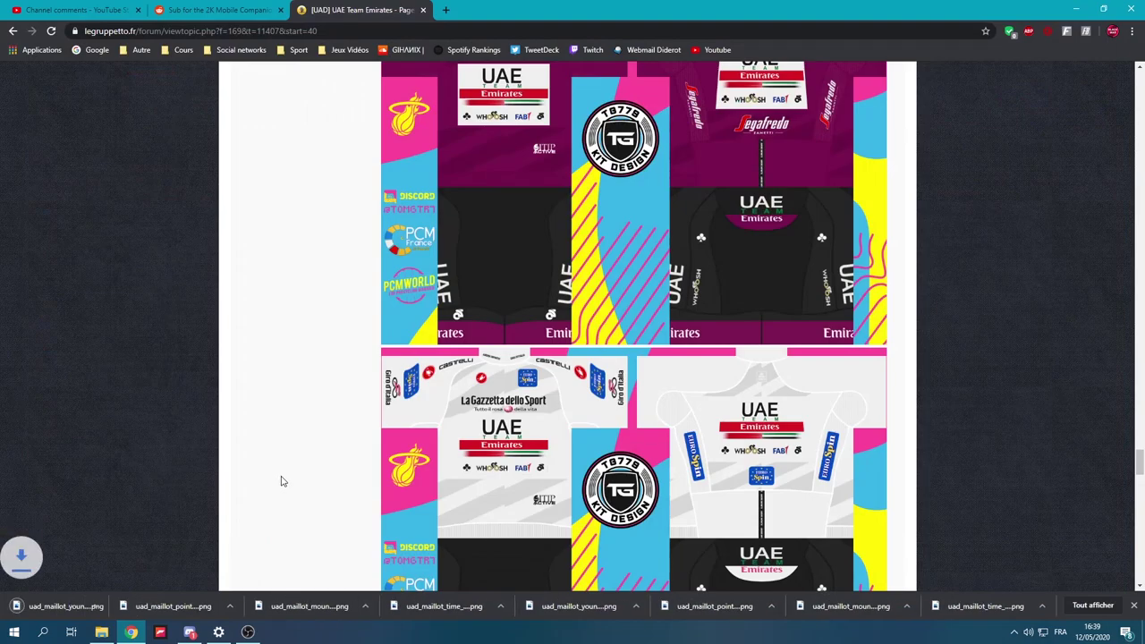
scroll(358, 466, down, 7)
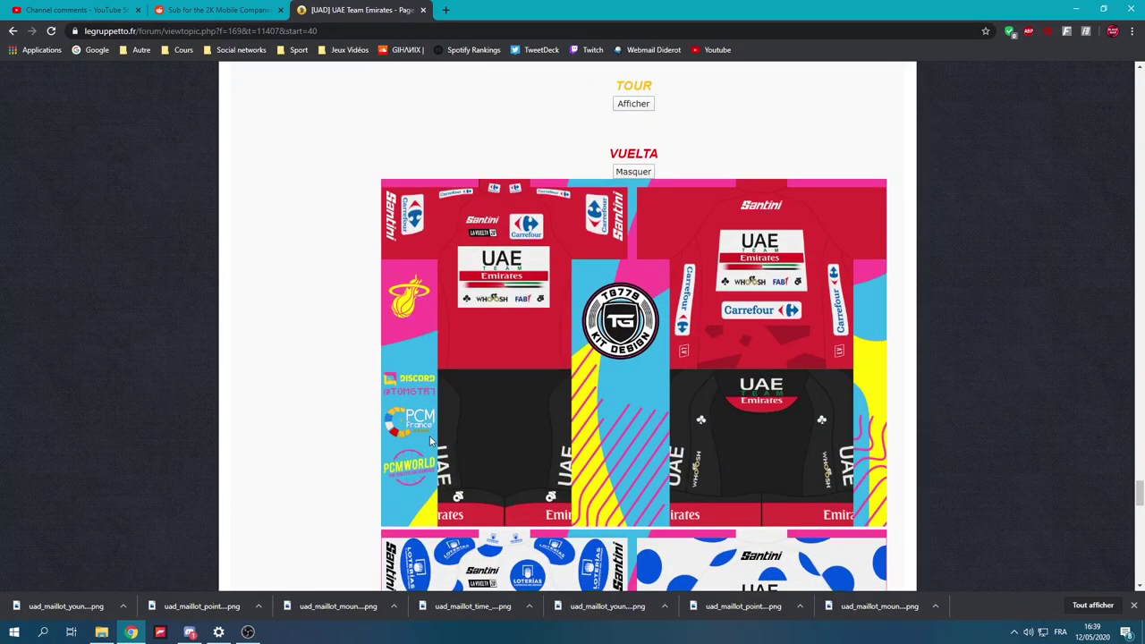
scroll(430, 440, down, 2)
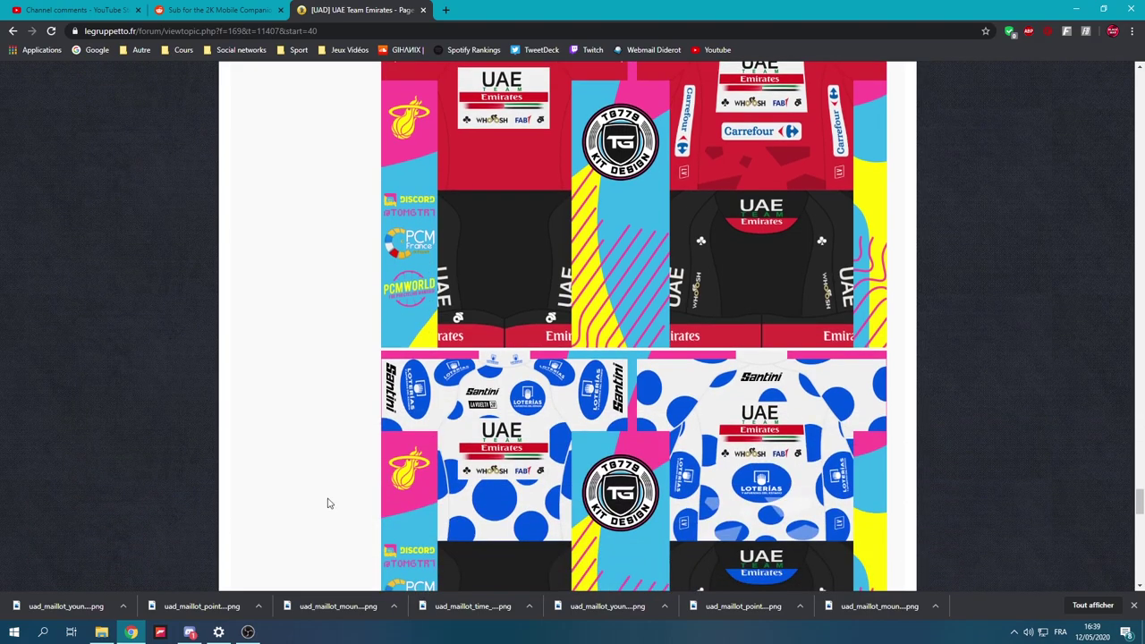
Check the Team folder's properties in Explorer: 5.18 GB, 15,045 files, 775 folders.
click(101, 632)
key(alt+Up)
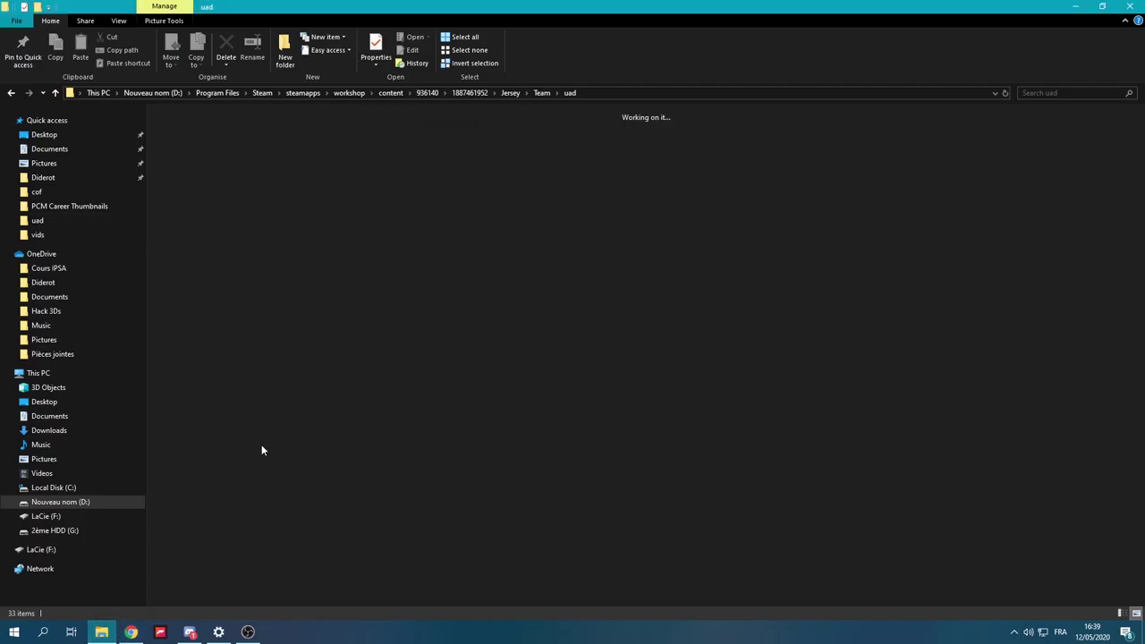
key(alt+Up)
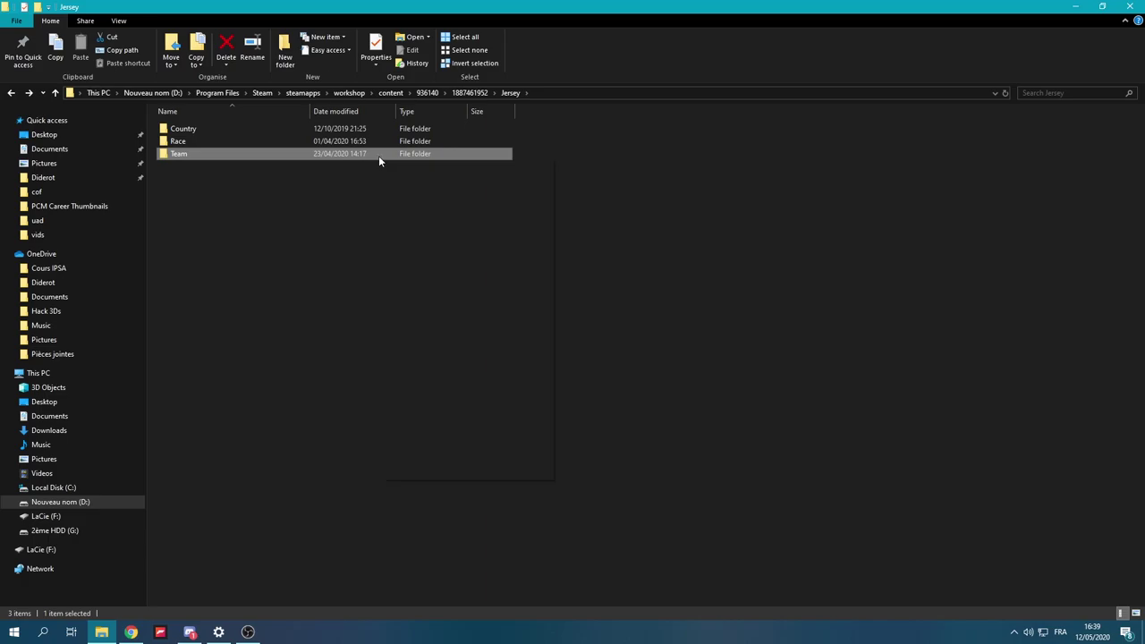
right_click(379, 156)
click(395, 474)
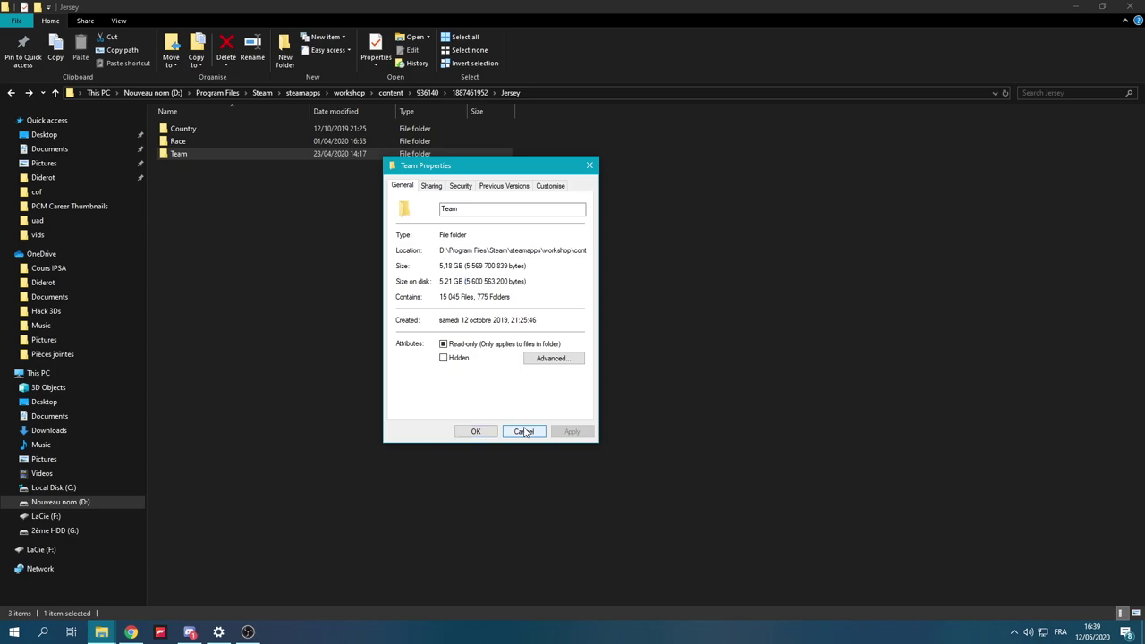
click(524, 433)
Return to Chrome and go back to the 2020 World Tour topic list.
click(131, 633)
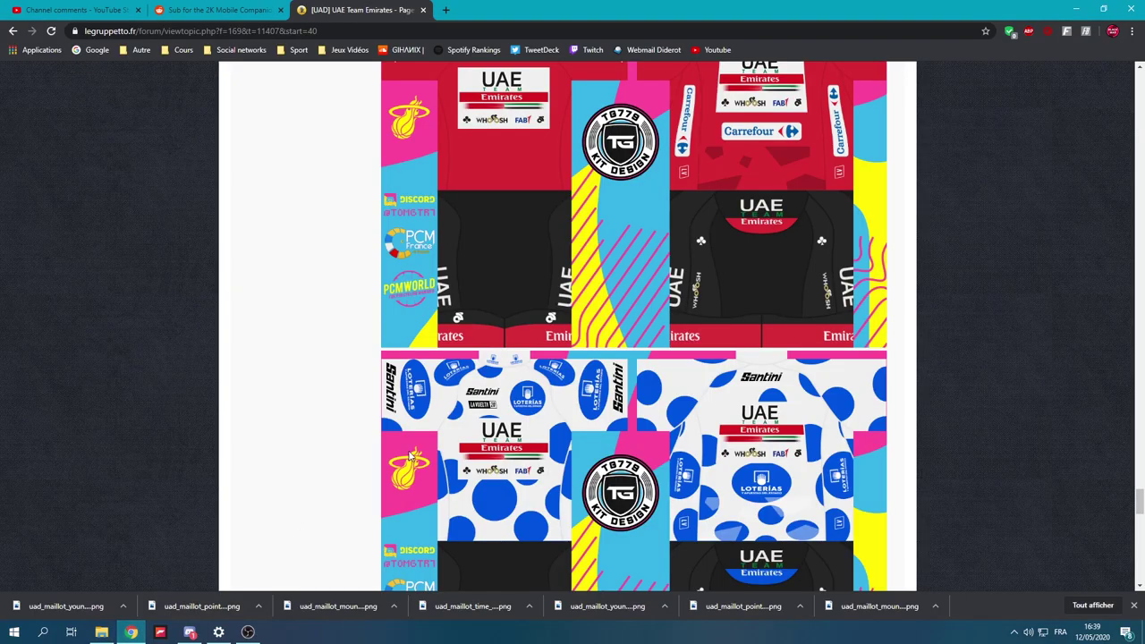
scroll(410, 455, down, 6)
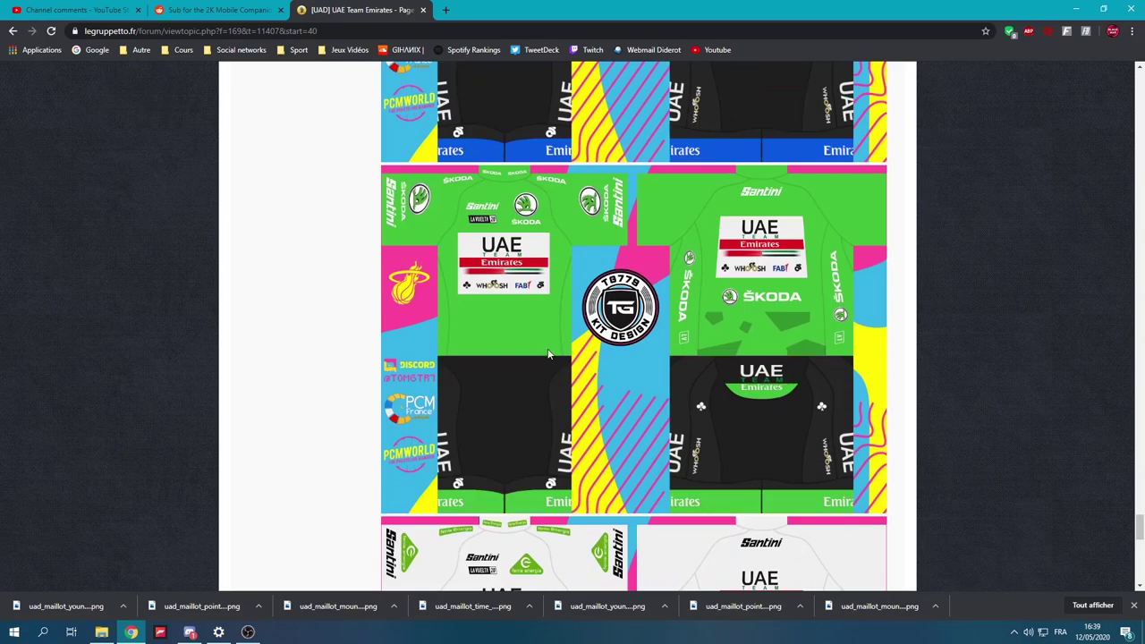
key(alt+Left)
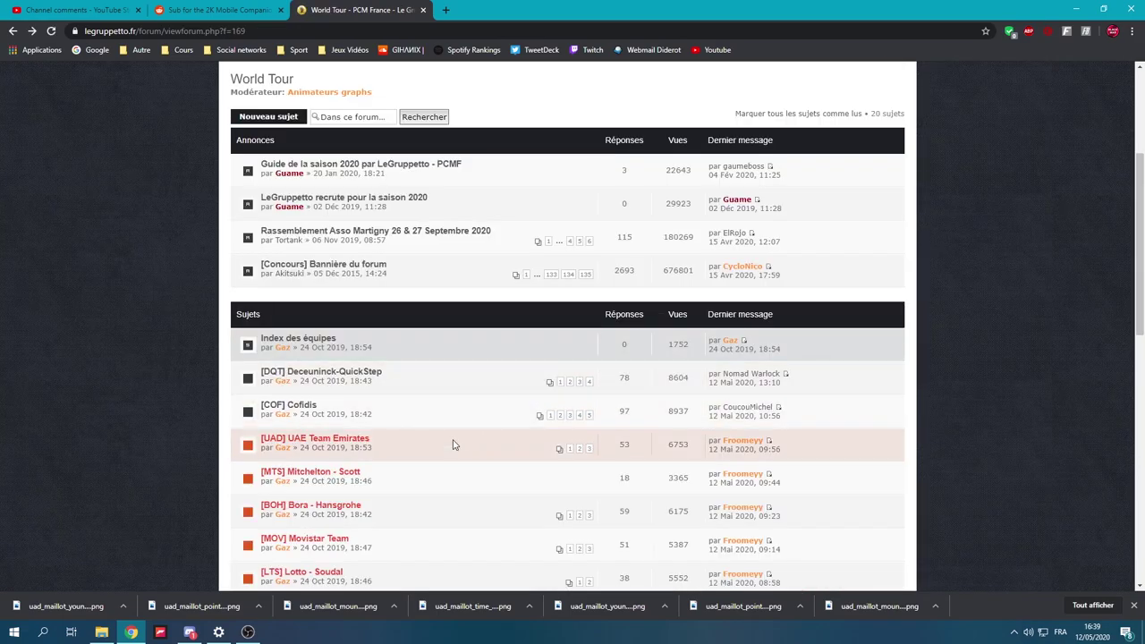
Scroll through the 20 team topics from Deceuninck-QuickStep to Team Jumbo-Visma.
scroll(452, 420, up, 1)
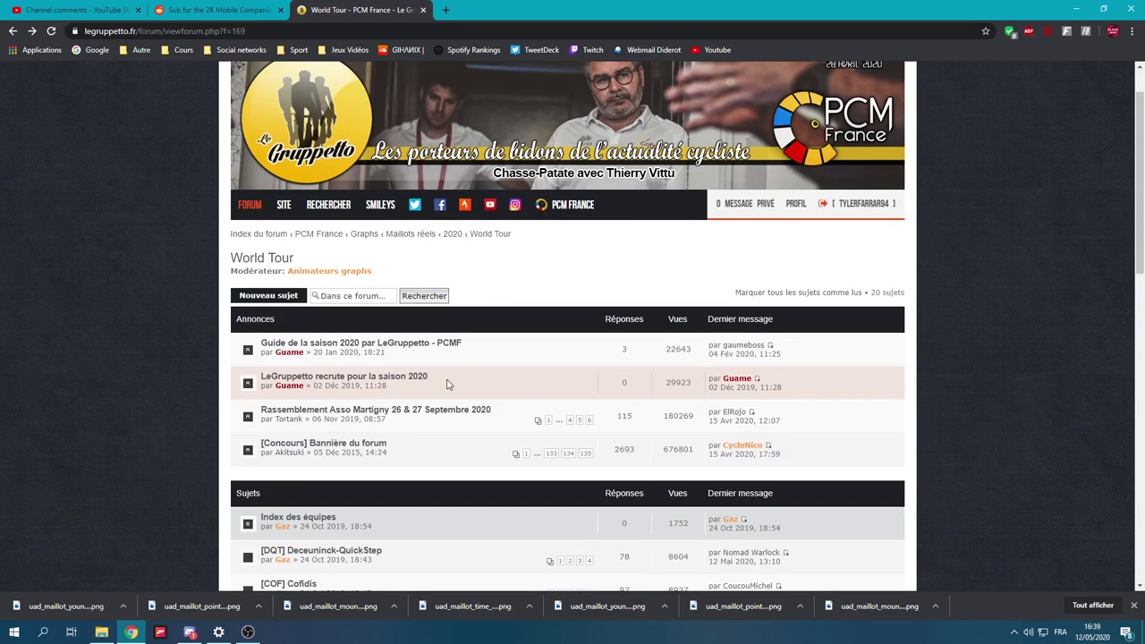
scroll(421, 434, down, 1)
scroll(419, 431, down, 3)
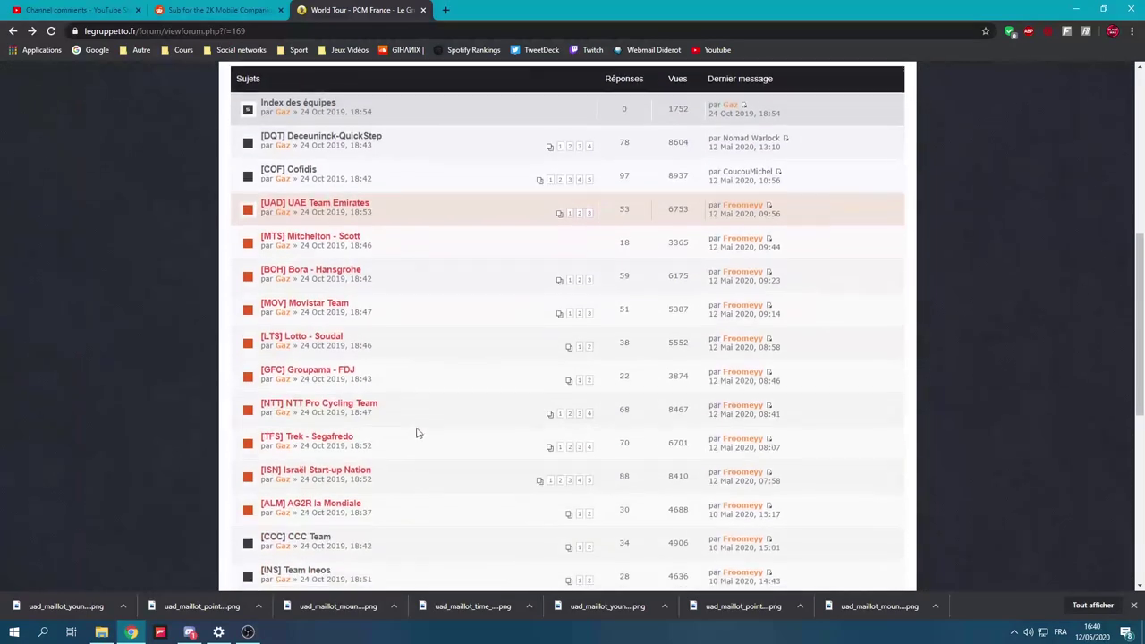
scroll(358, 394, up, 1)
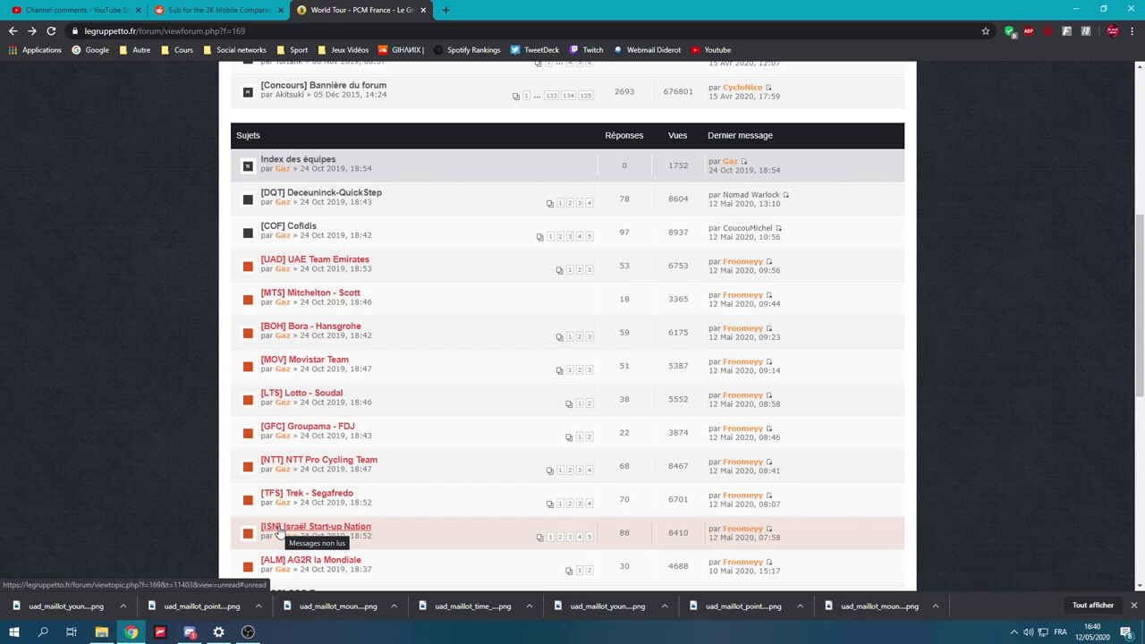
scroll(330, 498, down, 3)
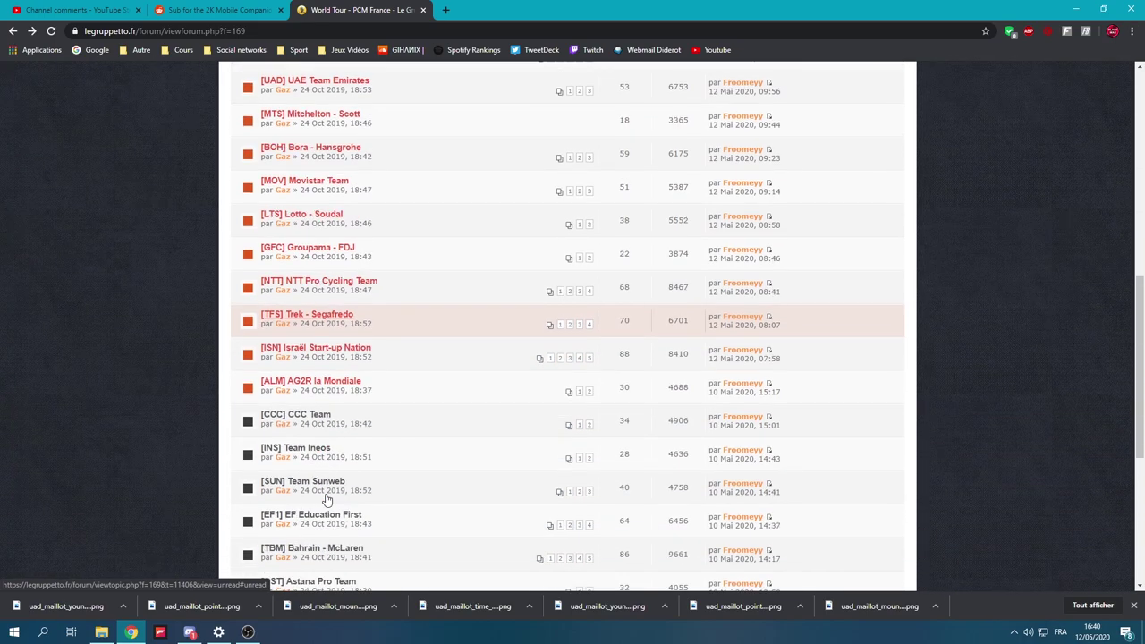
scroll(327, 477, down, 1)
scroll(327, 477, down, 1)
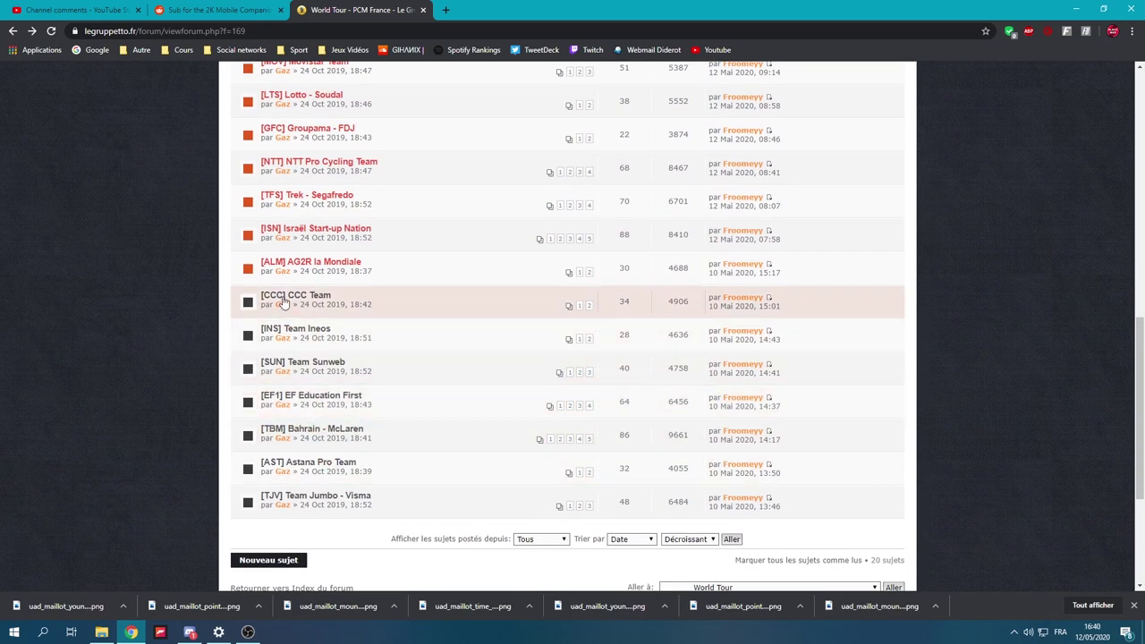
scroll(330, 305, up, 3)
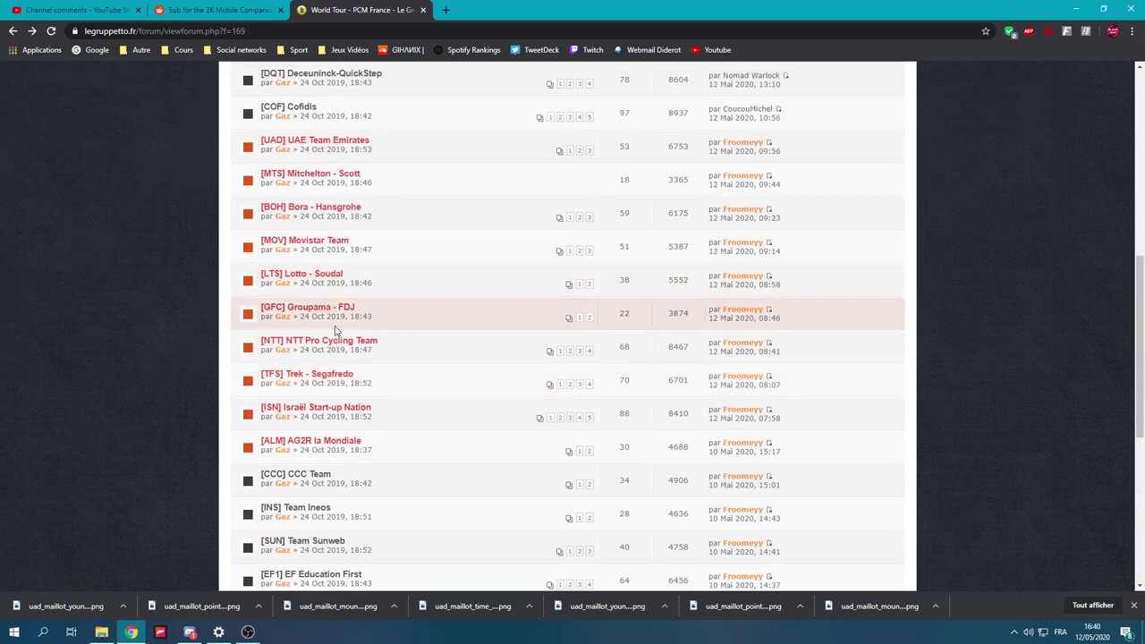
scroll(528, 327, up, 2)
scroll(527, 329, down, 2)
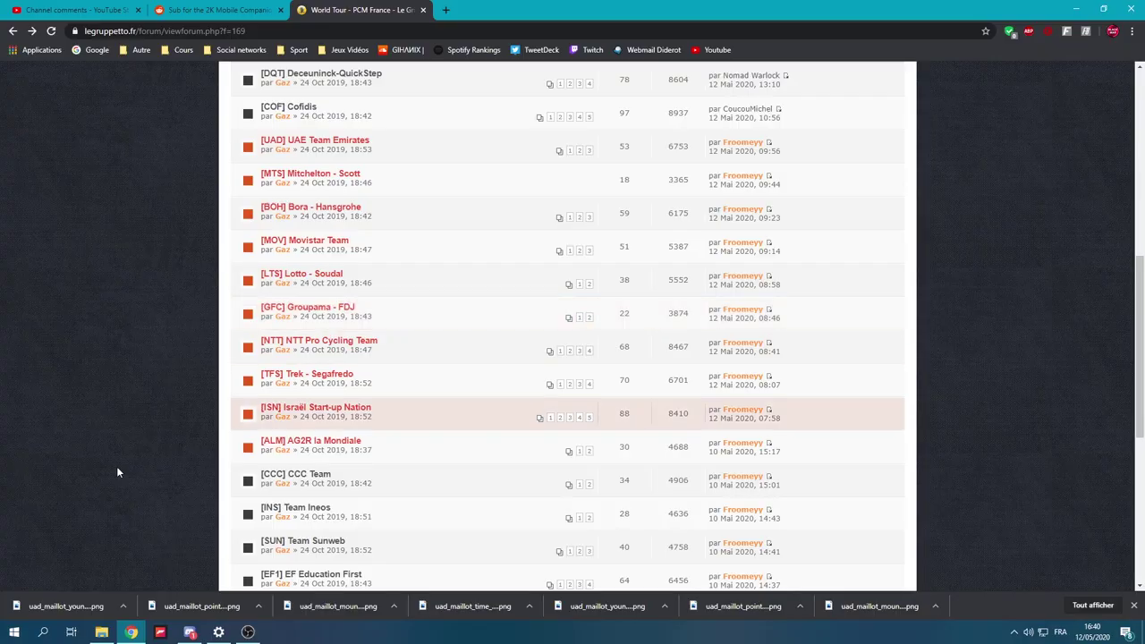
In Explorer, open Jersey > Team and look through the coc folder.
click(101, 632)
key(Return)
double_click(242, 153)
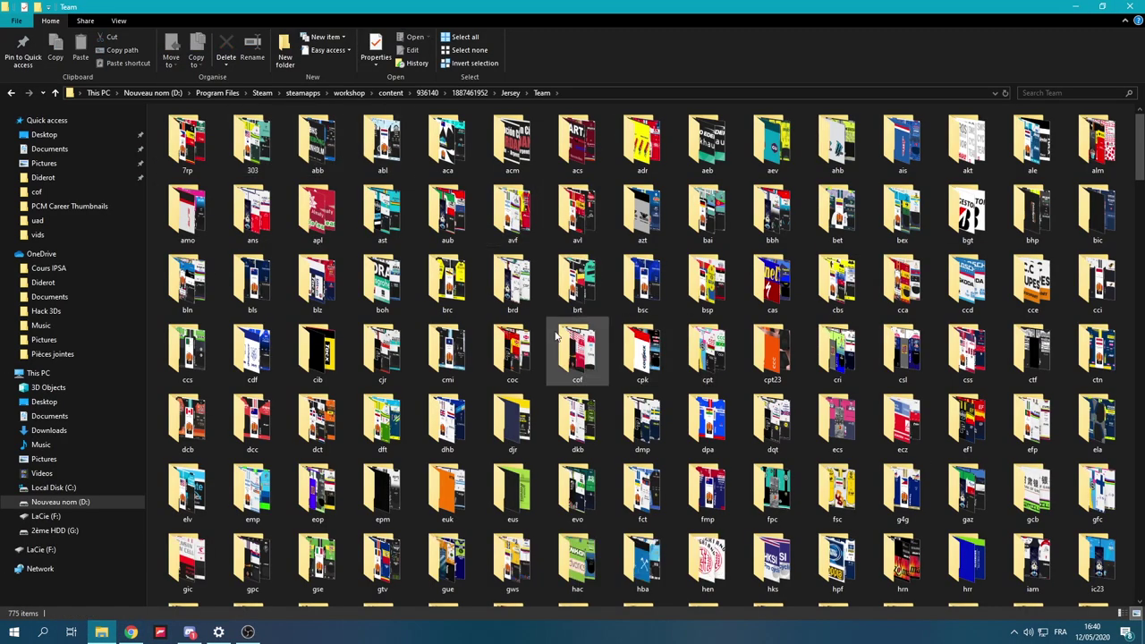
double_click(524, 355)
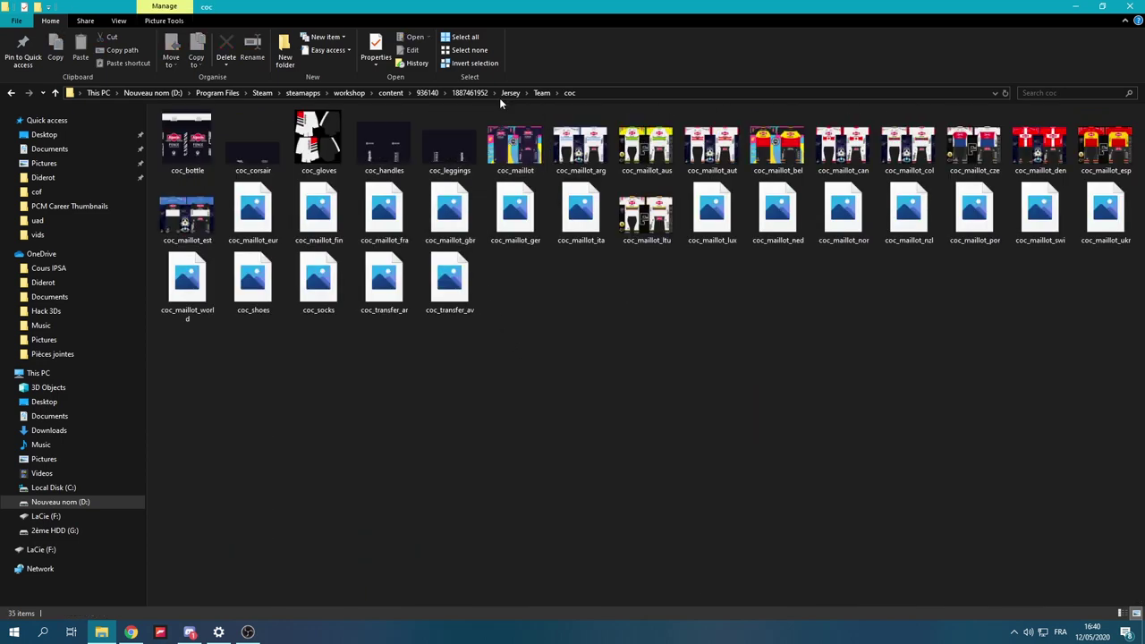
key(alt+Left)
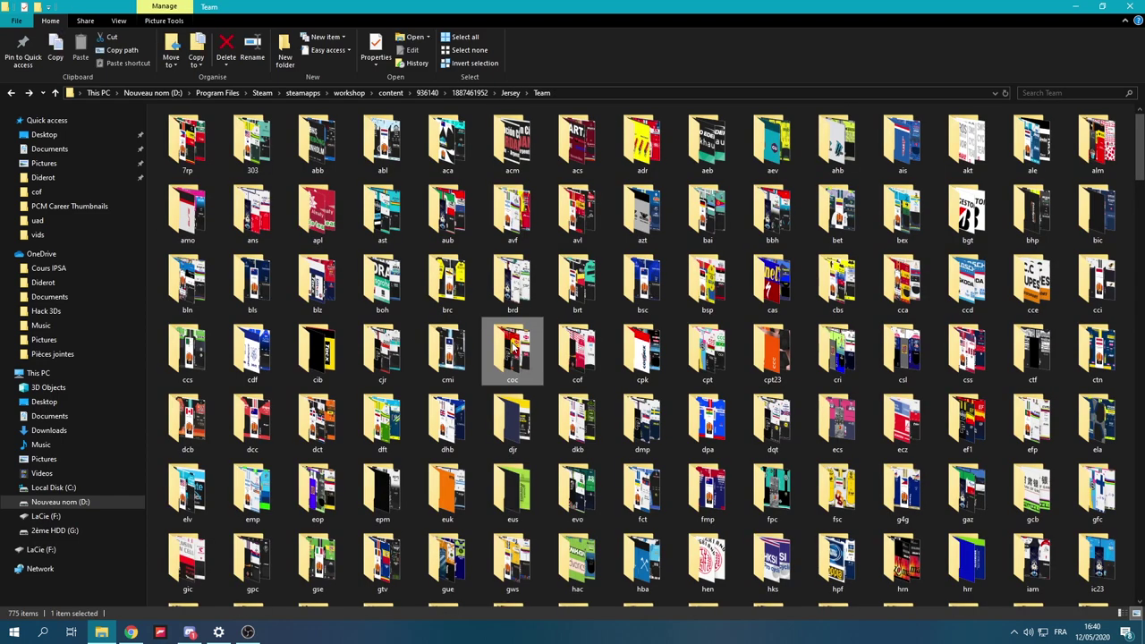
Look through the nip jersey folder and return to Team.
scroll(940, 460, down, 3)
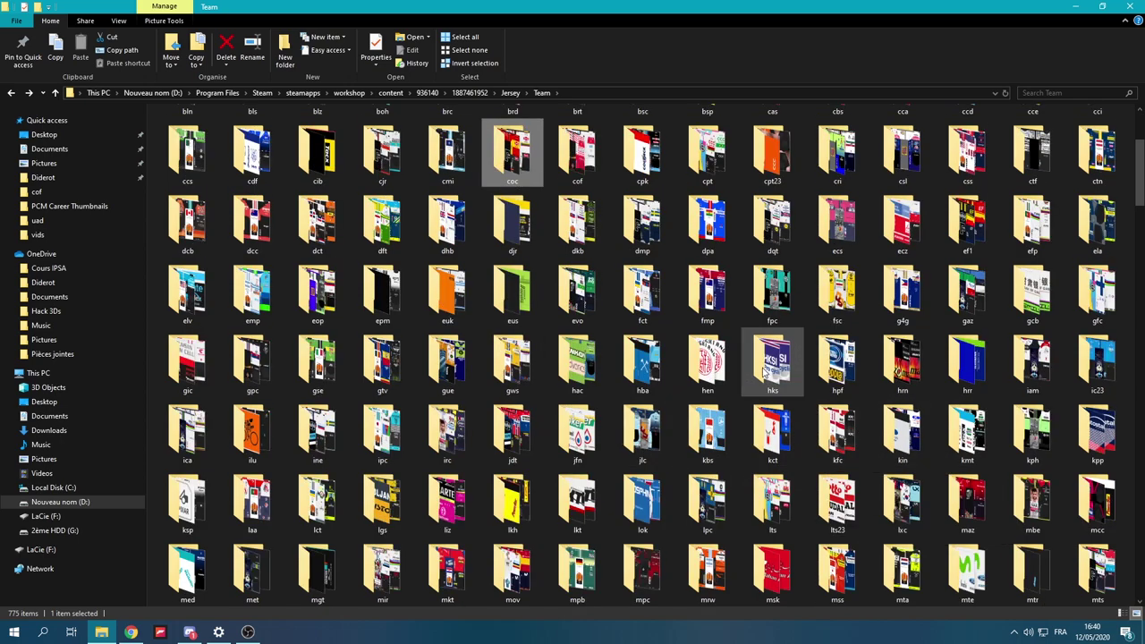
scroll(768, 376, down, 3)
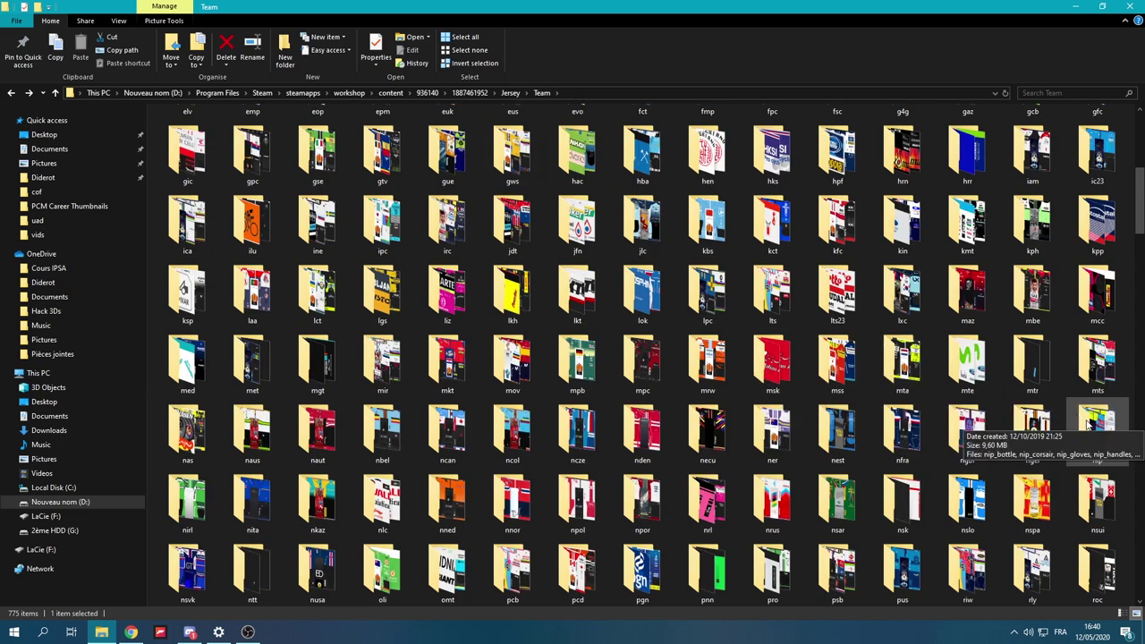
double_click(1088, 426)
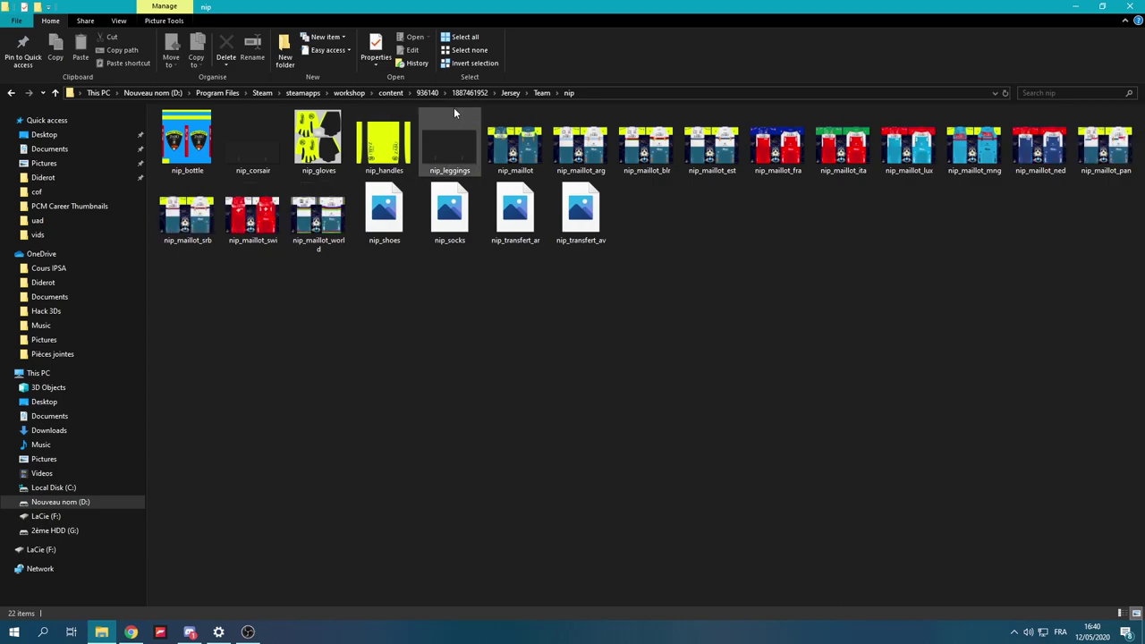
key(alt+Left)
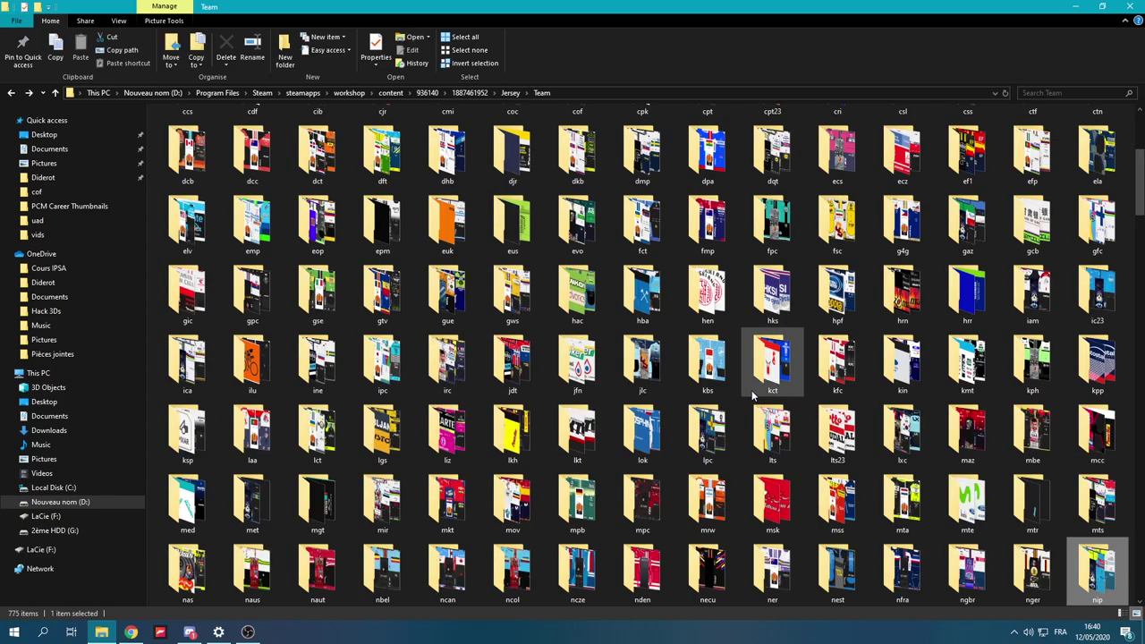
Bring the Chrome World Tour forum page back to the front.
scroll(734, 421, up, 3)
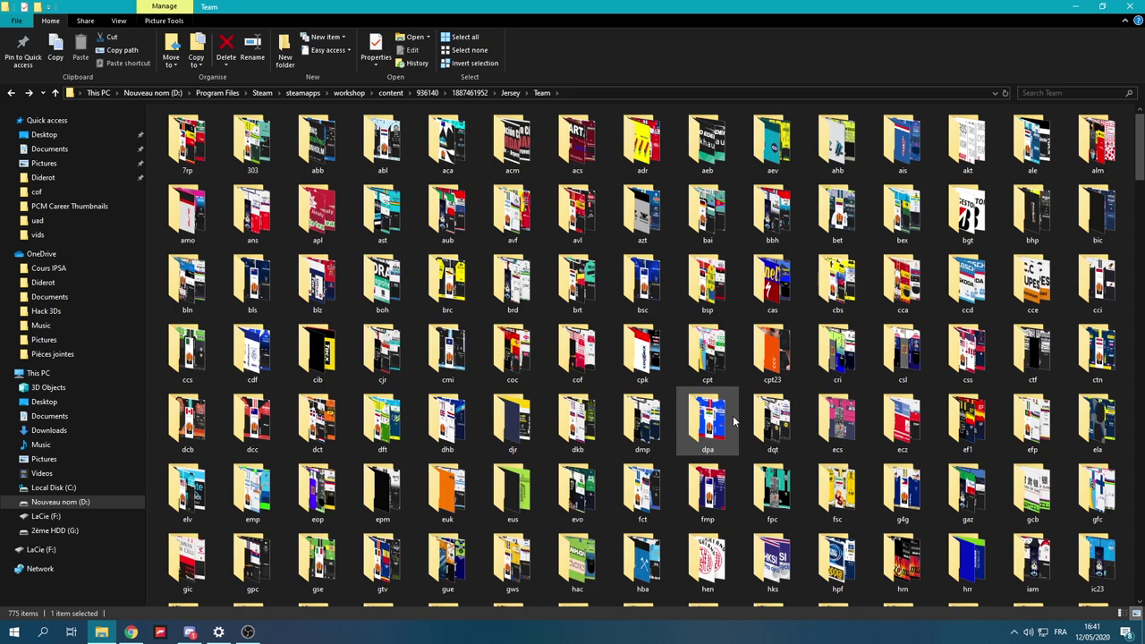
mouse_move(670, 227)
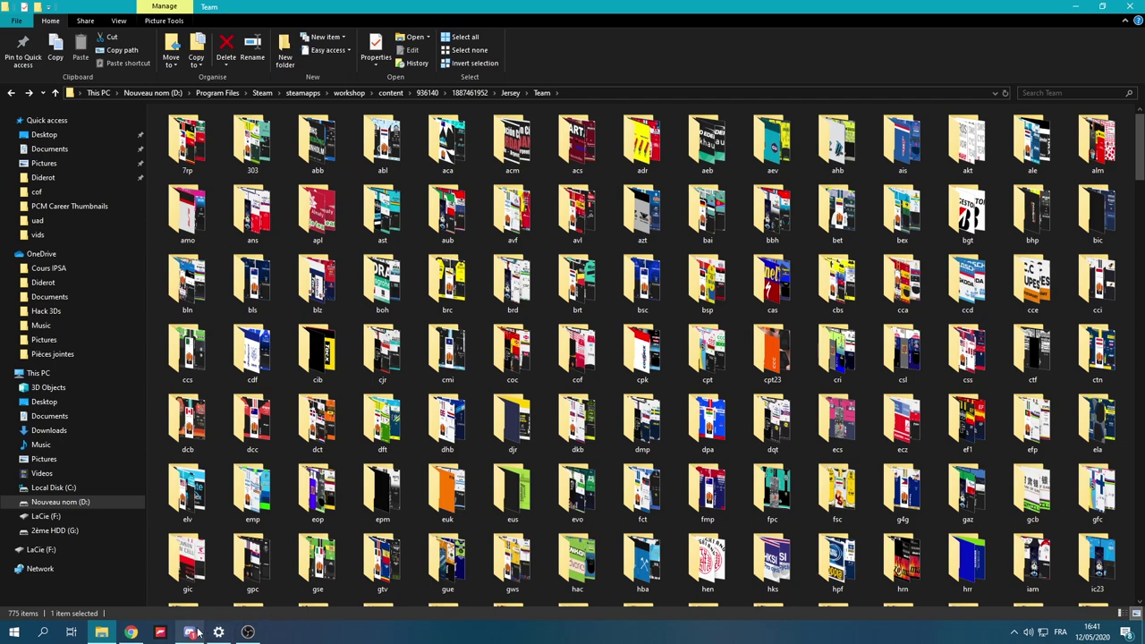
mouse_move(198, 633)
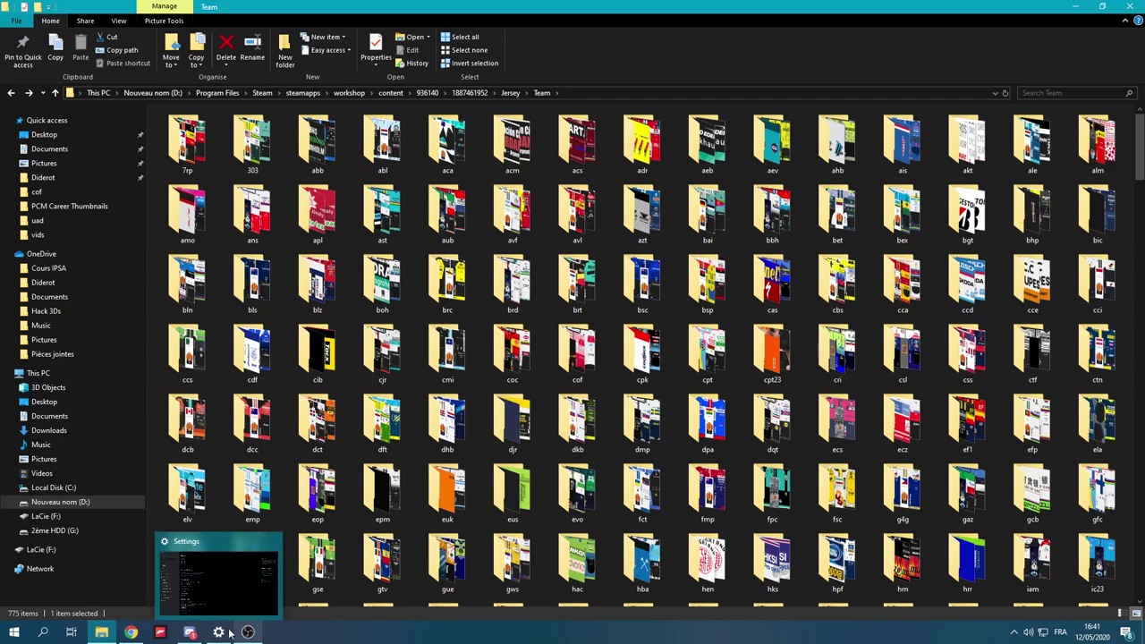
click(131, 632)
scroll(712, 408, up, 6)
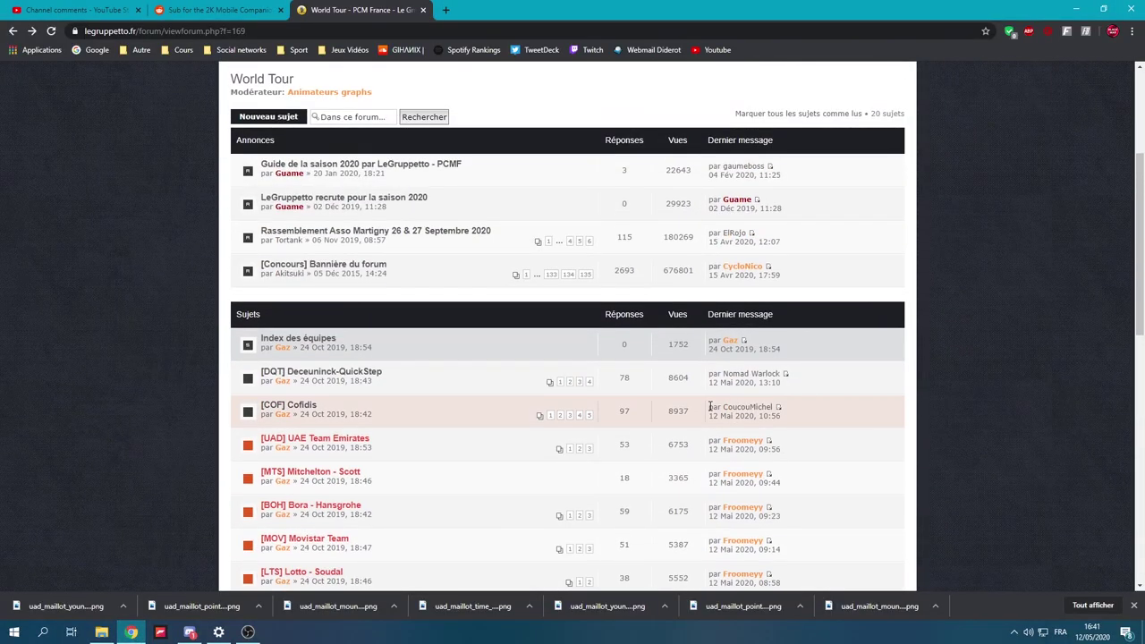